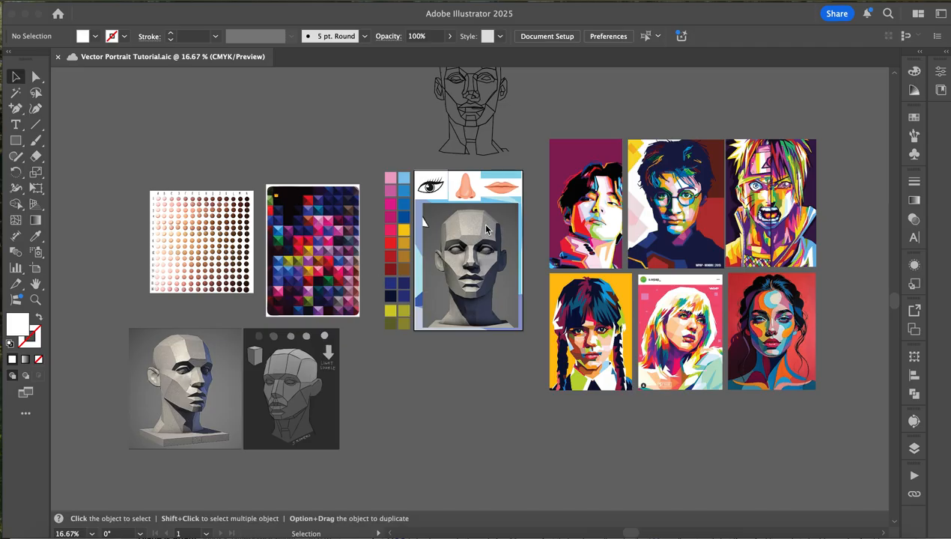
# - Examine the head reference photo, the colour palette, the shading references and the sample vector portraits on the canvas
pyautogui.scroll(-3, 485, 228)
pyautogui.scroll(5, 485, 228)
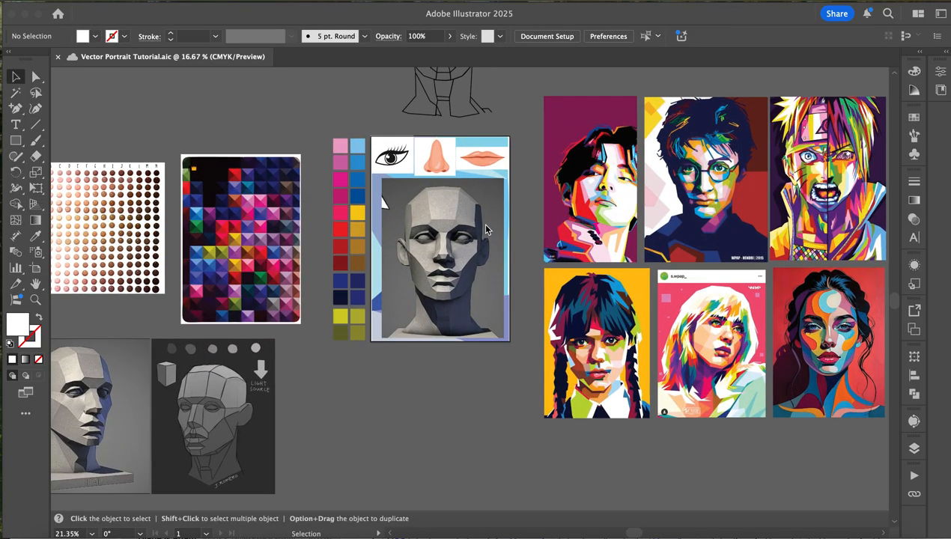
pyautogui.scroll(-3, 485, 228)
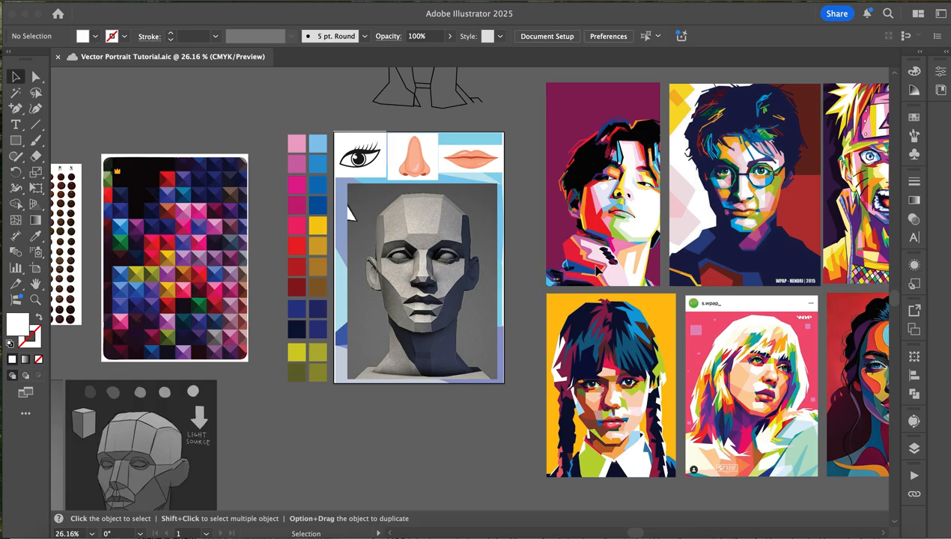
pyautogui.hscroll(5, 595, 269)
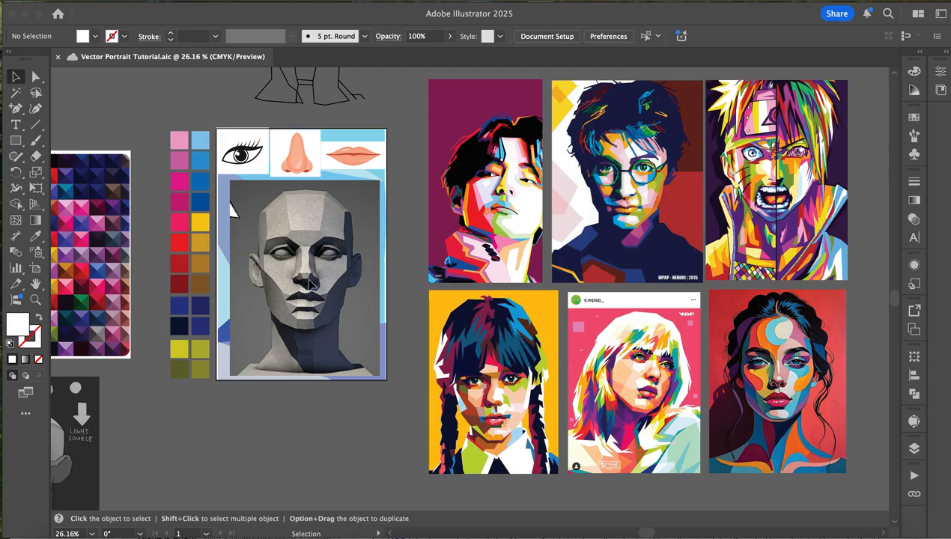
pyautogui.hscroll(-2, 303, 273)
pyautogui.scroll(-1, 303, 273)
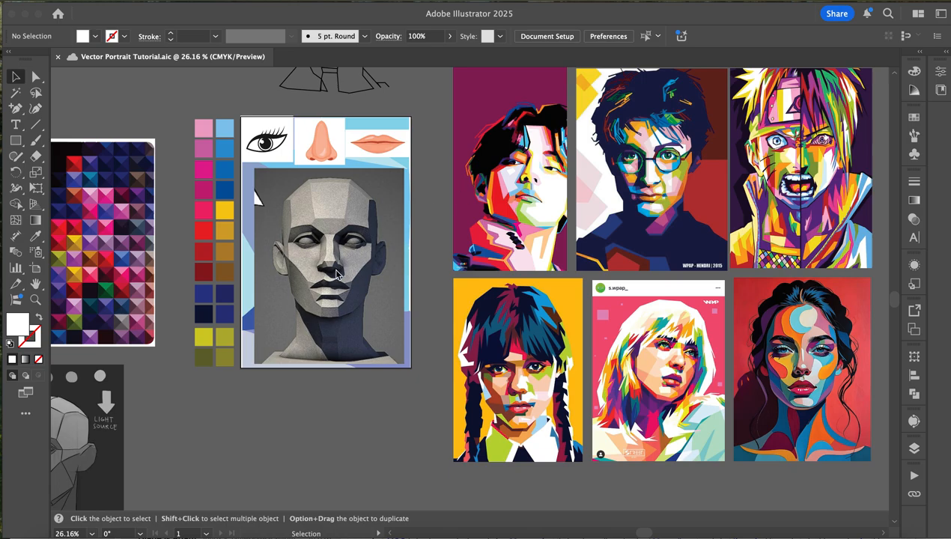
pyautogui.hscroll(-4, 337, 276)
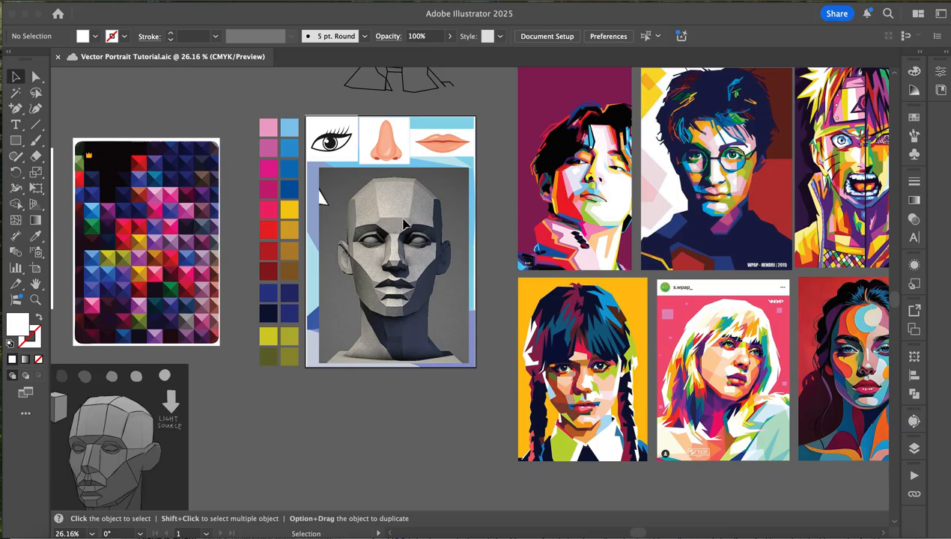
pyautogui.scroll(3, 404, 224)
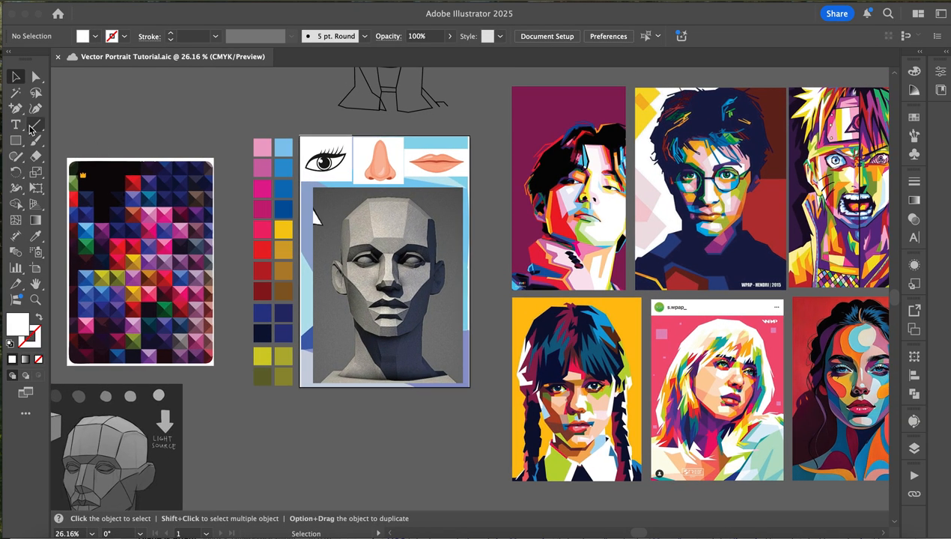
pyautogui.moveTo(16, 109); pyautogui.dragTo(60, 114)
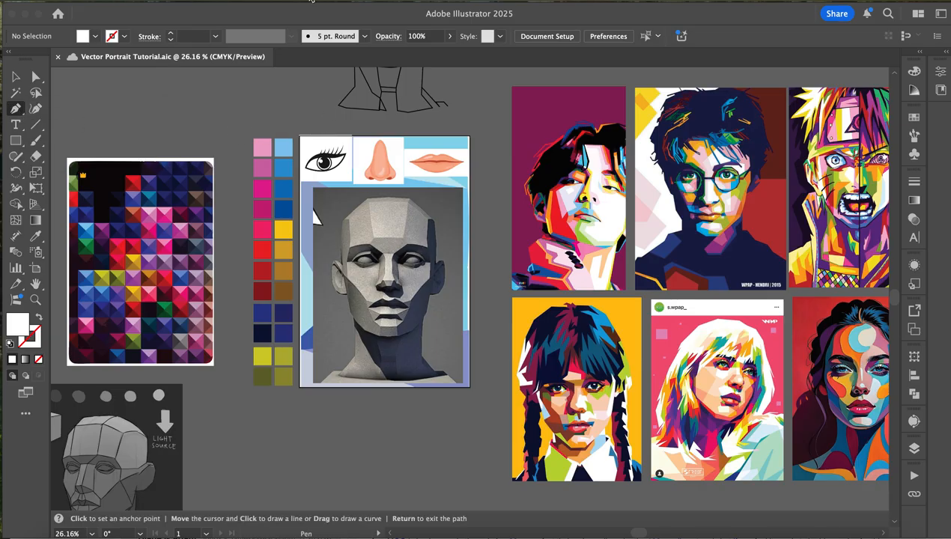
pyautogui.click(341, 4)
pyautogui.moveTo(360, 66)
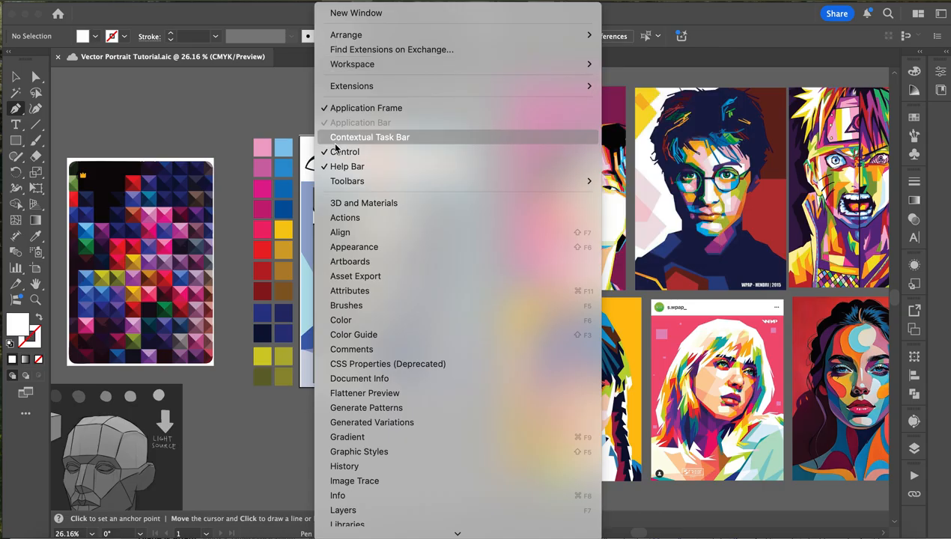
pyautogui.click(21, 83)
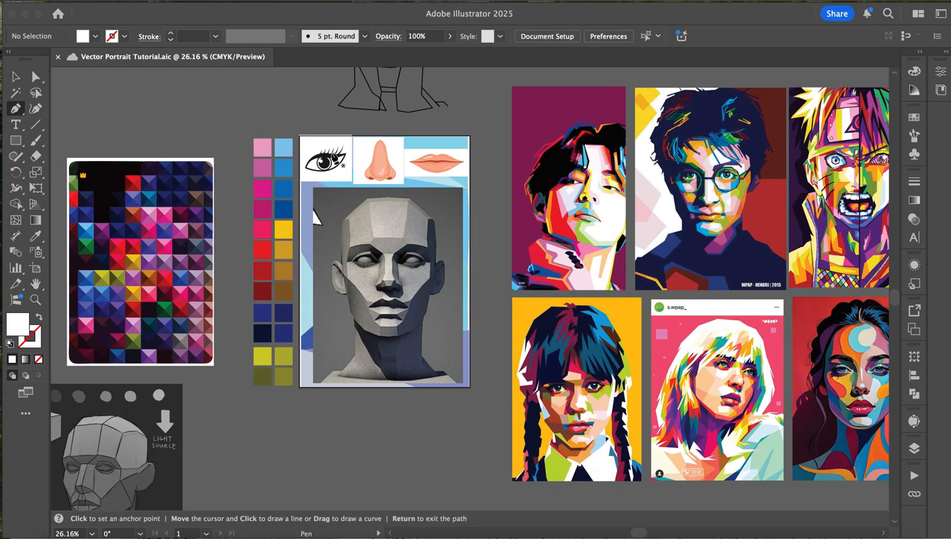
pyautogui.click(16, 75)
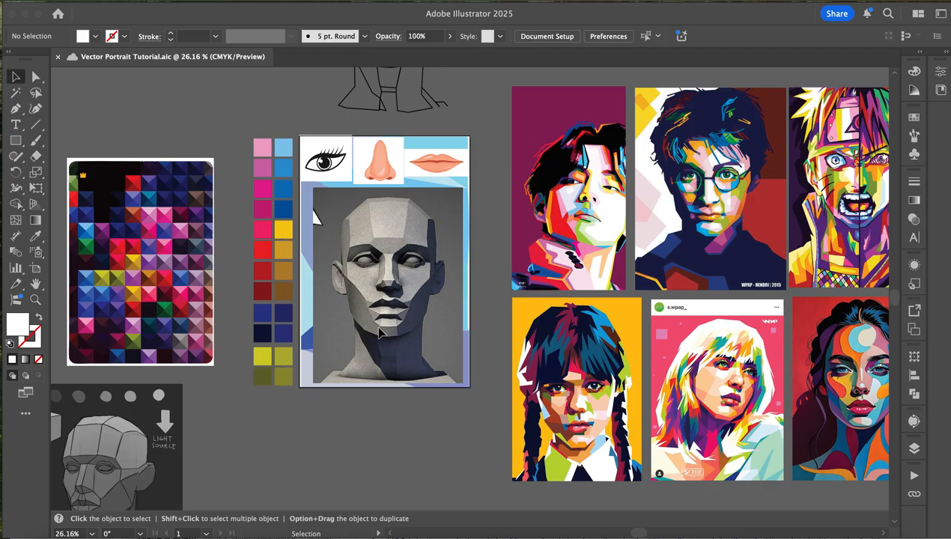
# - Check the document's layers by hiding the Drawing layer and showing it again
pyautogui.click(913, 448)
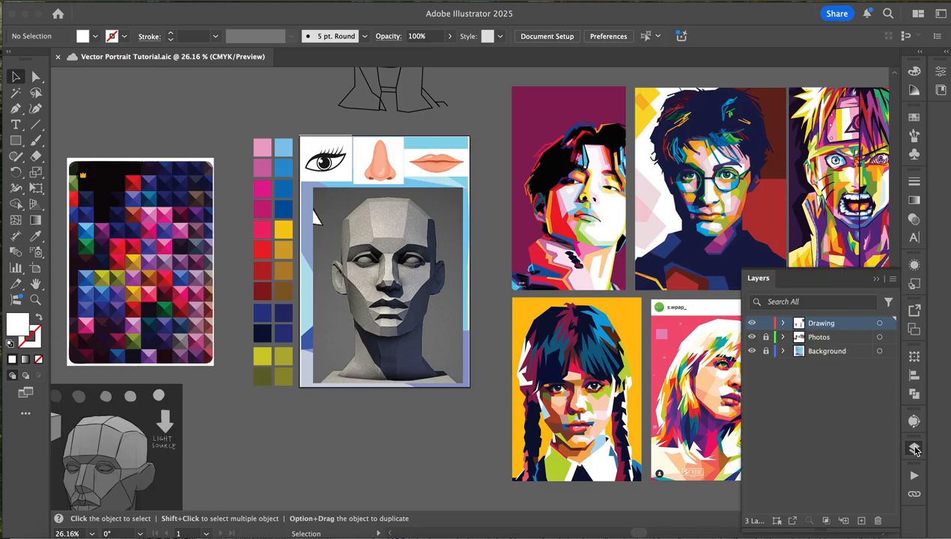
pyautogui.click(751, 323)
pyautogui.click(751, 323)
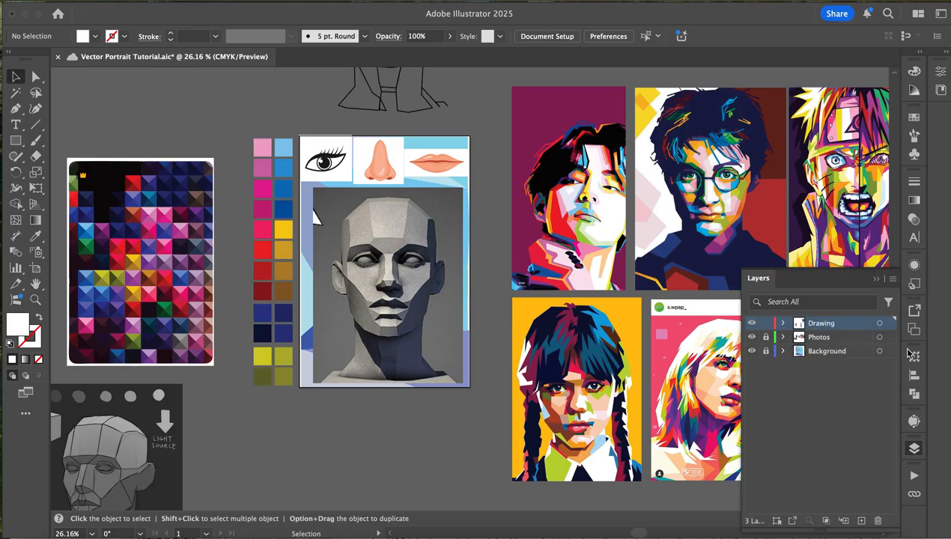
pyautogui.click(913, 448)
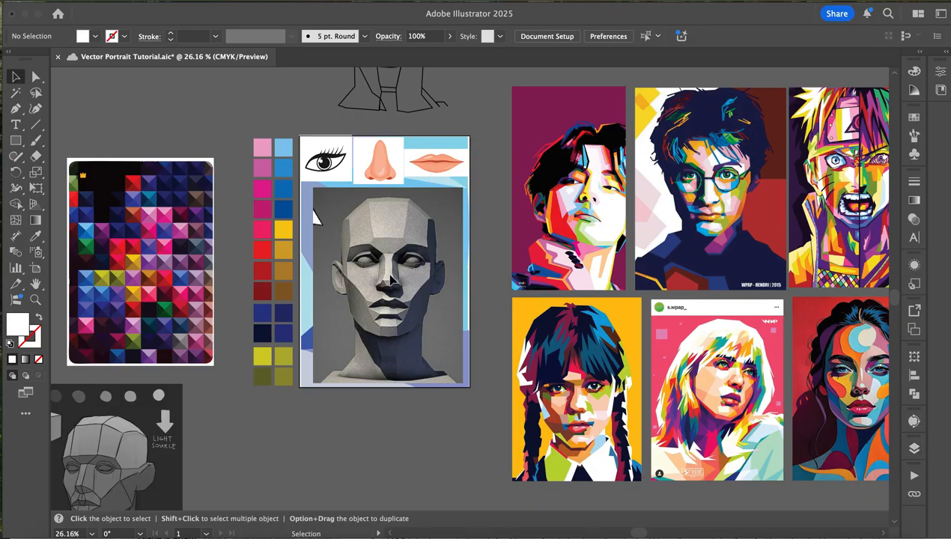
# - Set up the Pen tool for tracing the head with no fill and a stroke in colour ff7b7b
pyautogui.hscroll(2, 350, 261)
pyautogui.scroll(1, 349, 261)
pyautogui.scroll(5, 349, 261)
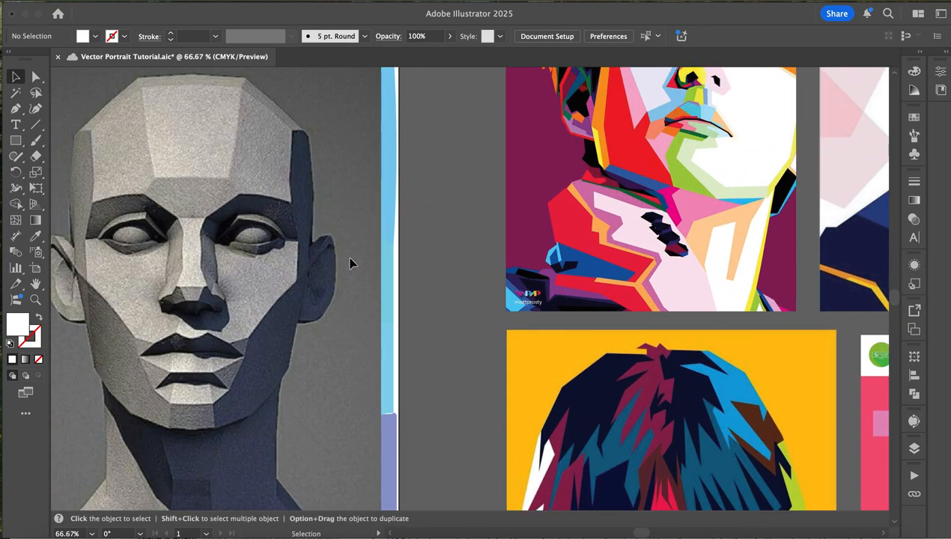
pyautogui.hscroll(-2, 349, 261)
pyautogui.scroll(-2, 350, 262)
pyautogui.hscroll(-3, 349, 261)
pyautogui.scroll(2, 350, 262)
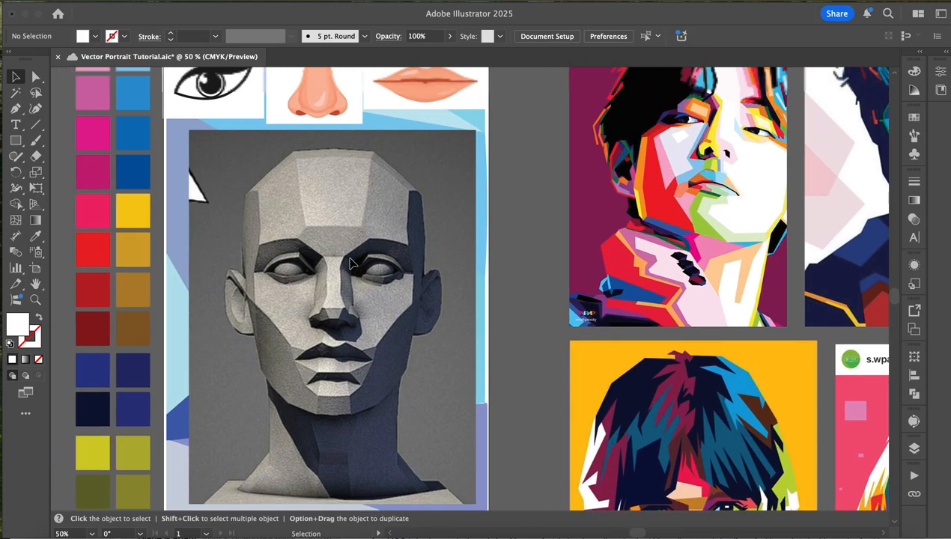
pyautogui.click(16, 110)
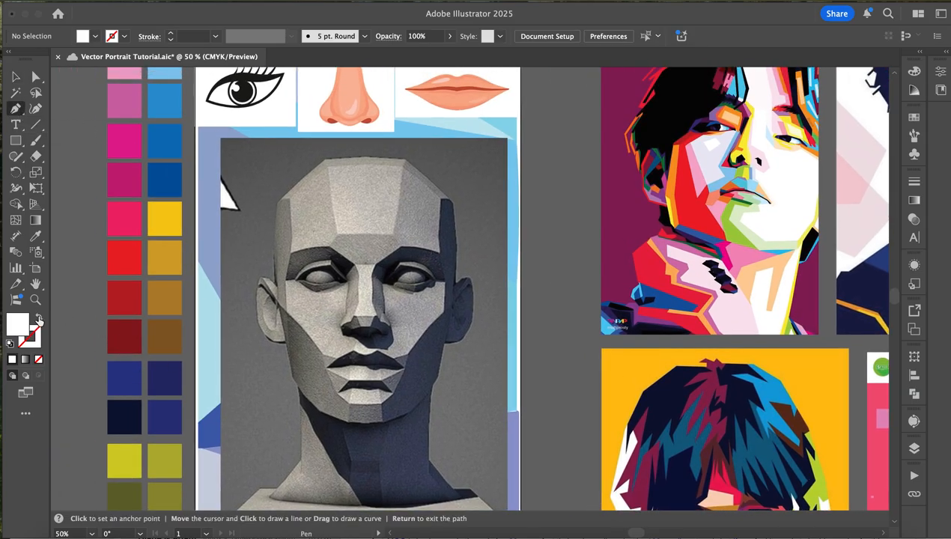
pyautogui.click(38, 320)
pyautogui.doubleClick(34, 341)
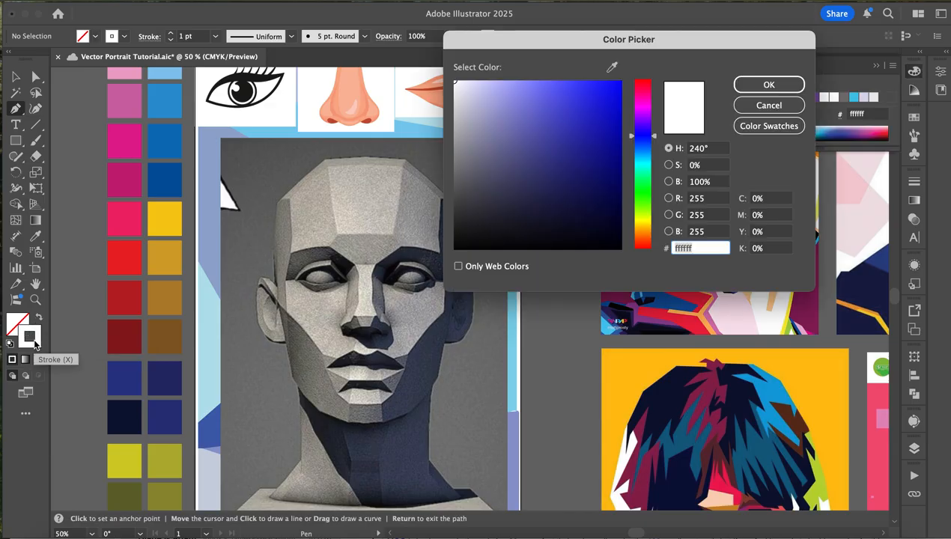
pyautogui.moveTo(650, 107); pyautogui.dragTo(650, 76)
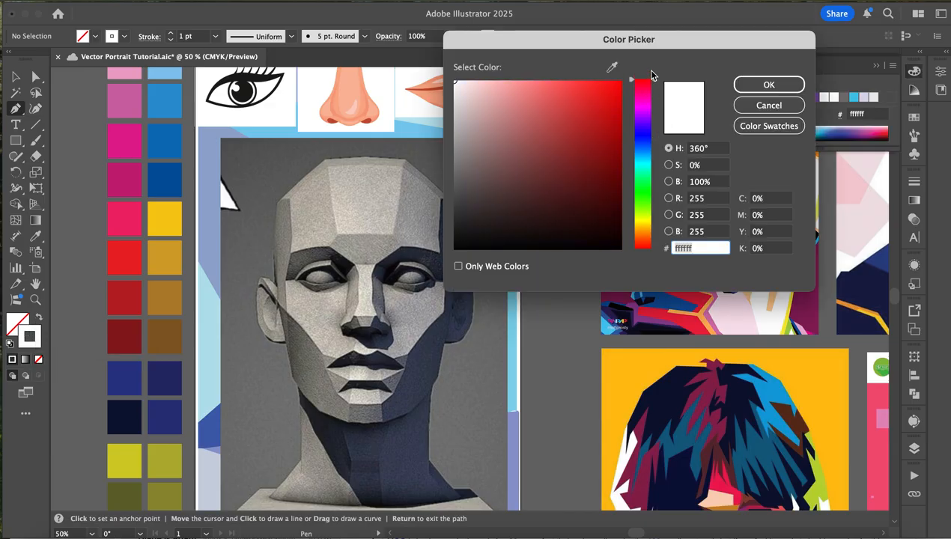
pyautogui.click(547, 87)
pyautogui.moveTo(547, 87); pyautogui.dragTo(542, 77)
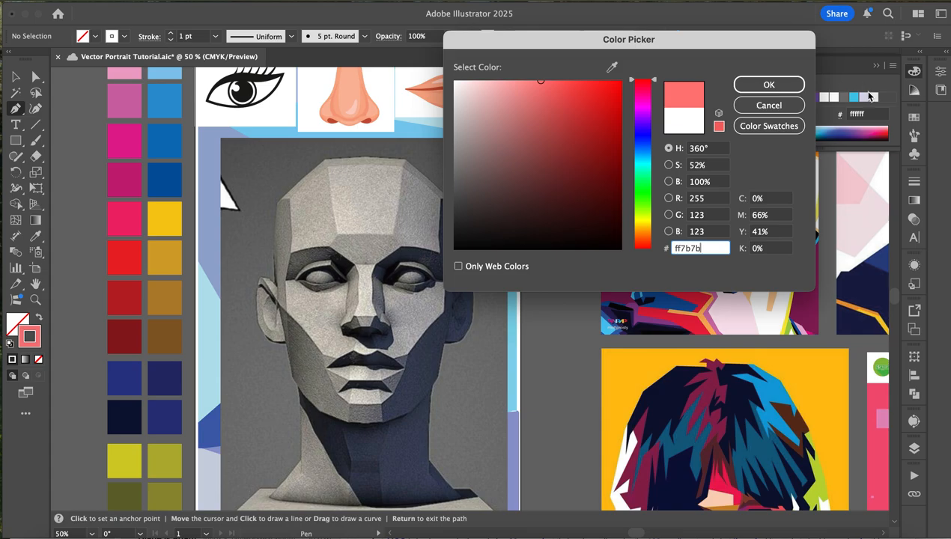
pyautogui.click(768, 84)
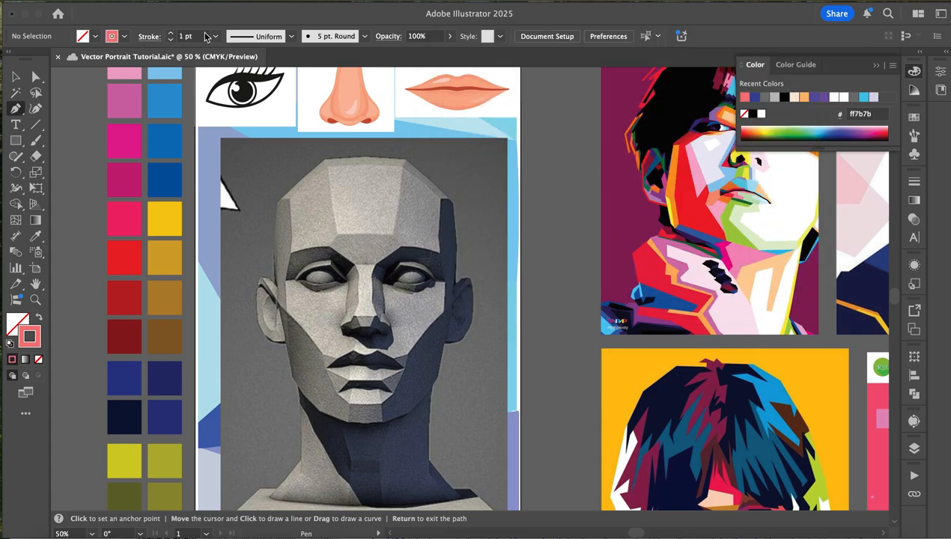
# - Trace the central forehead plane of the head as a closed four-sided shape
pyautogui.click(328, 169)
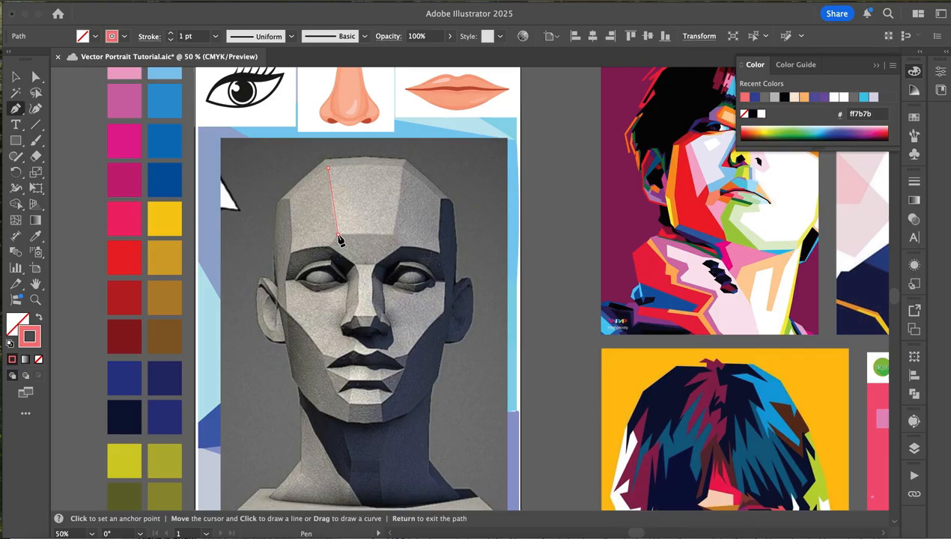
pyautogui.click(338, 235)
pyautogui.click(390, 236)
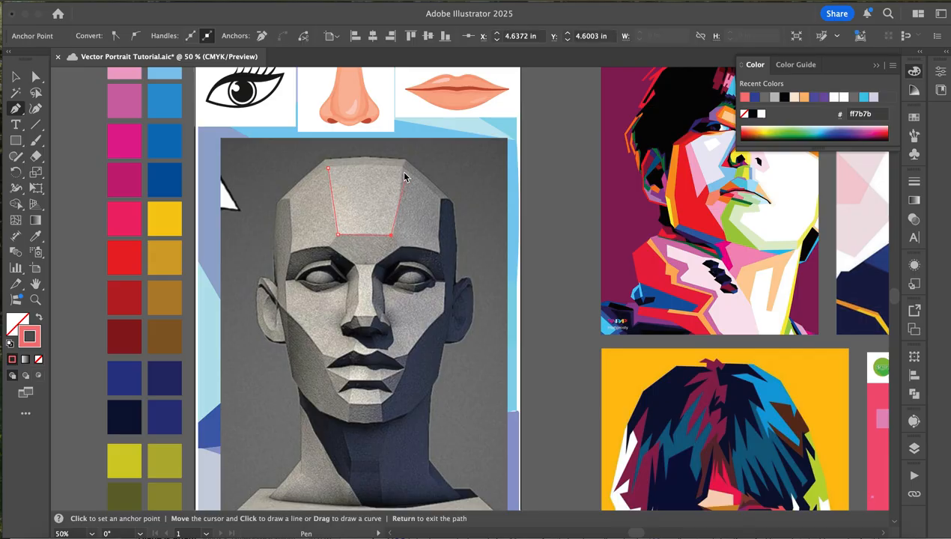
pyautogui.click(329, 170)
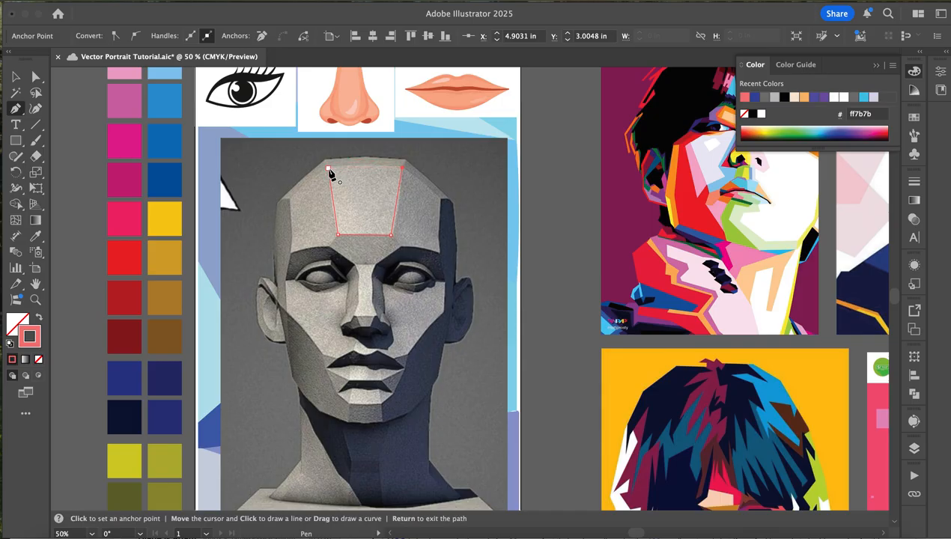
# - Trace the forehead plane to the right of the central one as a closed shape sharing its edge
pyautogui.click(439, 200)
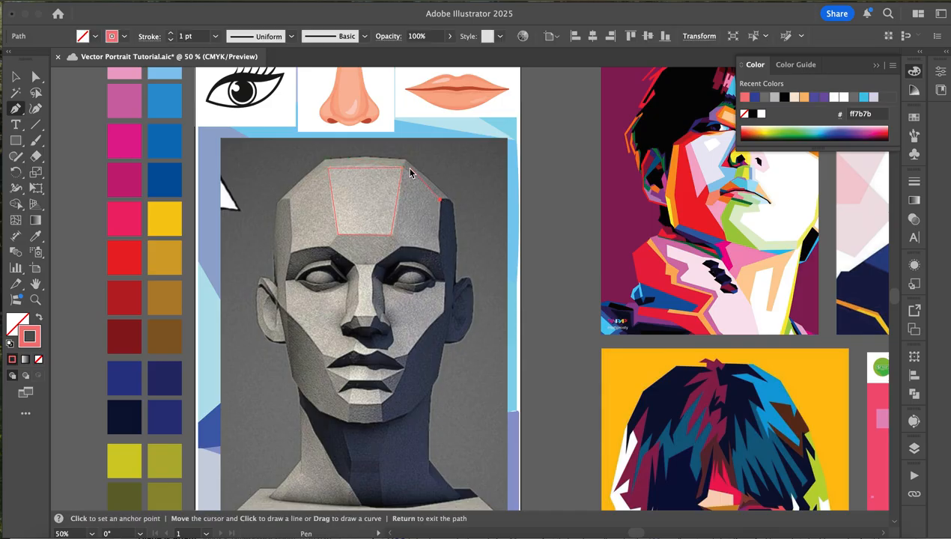
pyautogui.click(403, 169)
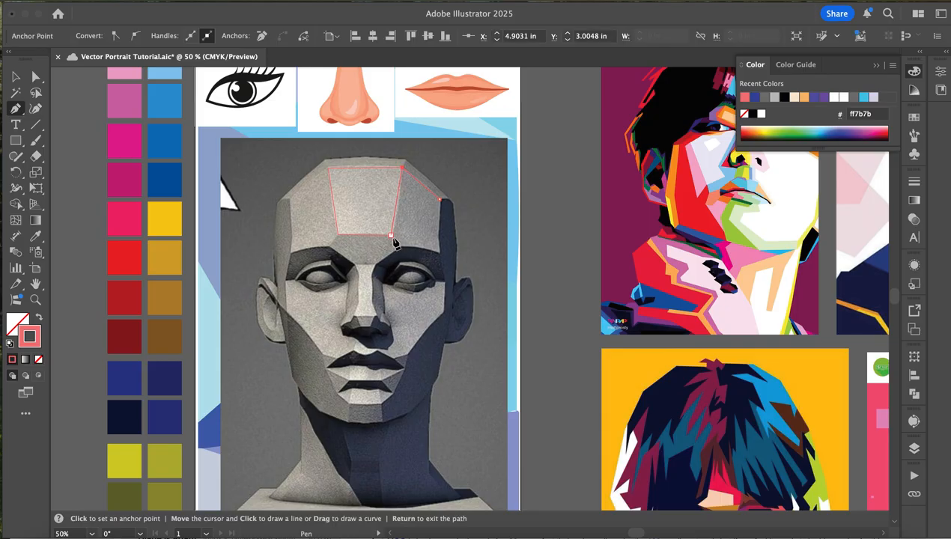
pyautogui.click(390, 236)
pyautogui.click(402, 245)
pyautogui.click(439, 250)
pyautogui.click(440, 201)
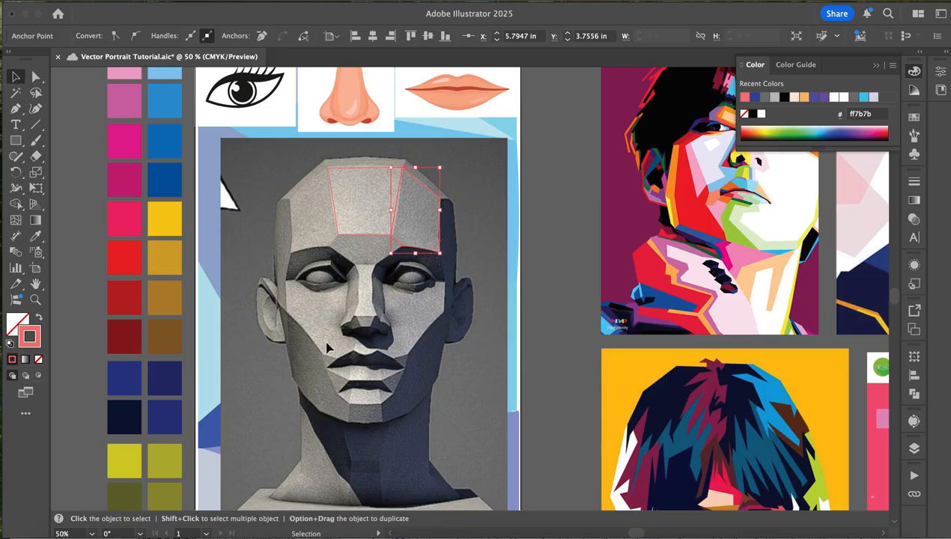
# - Fill the right forehead plane with the medium blue palette swatch and the central plane with the light blue one
pyautogui.press('i')
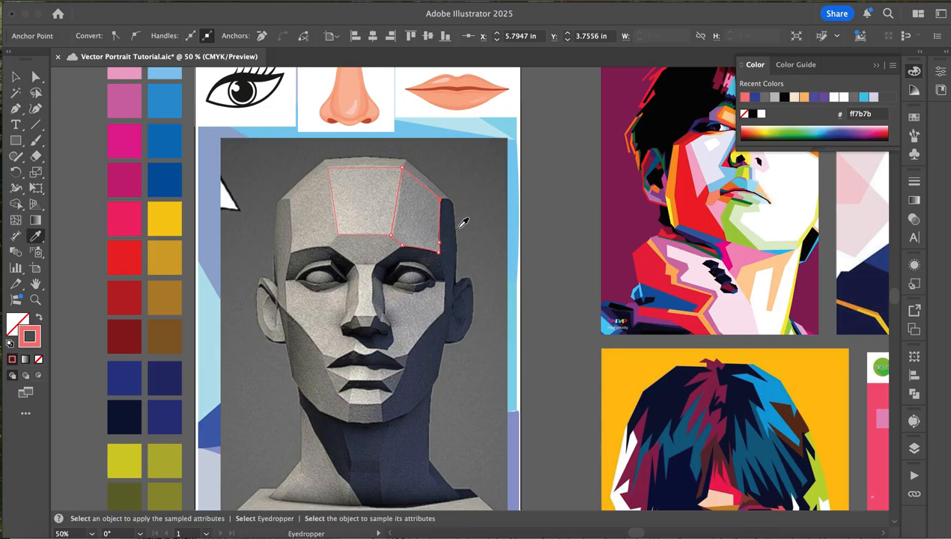
pyautogui.click(175, 105)
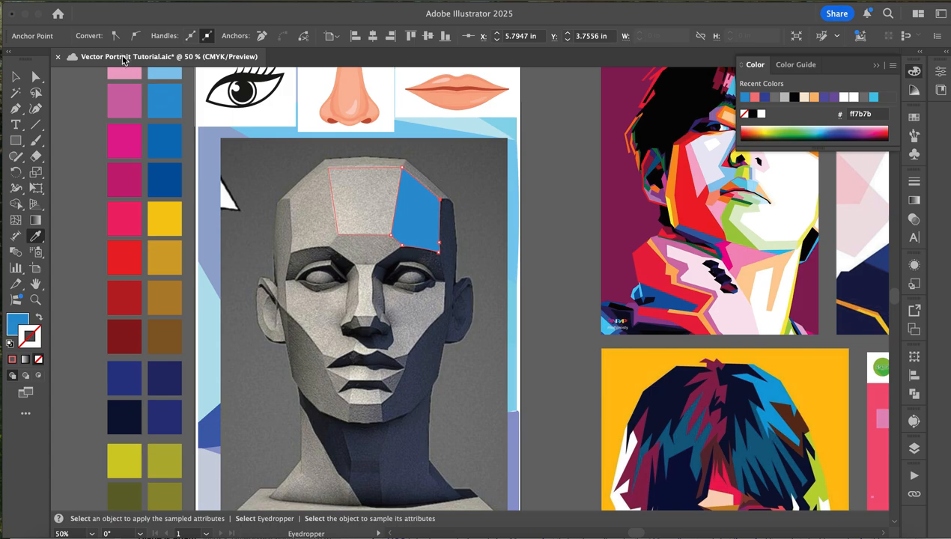
pyautogui.click(18, 78)
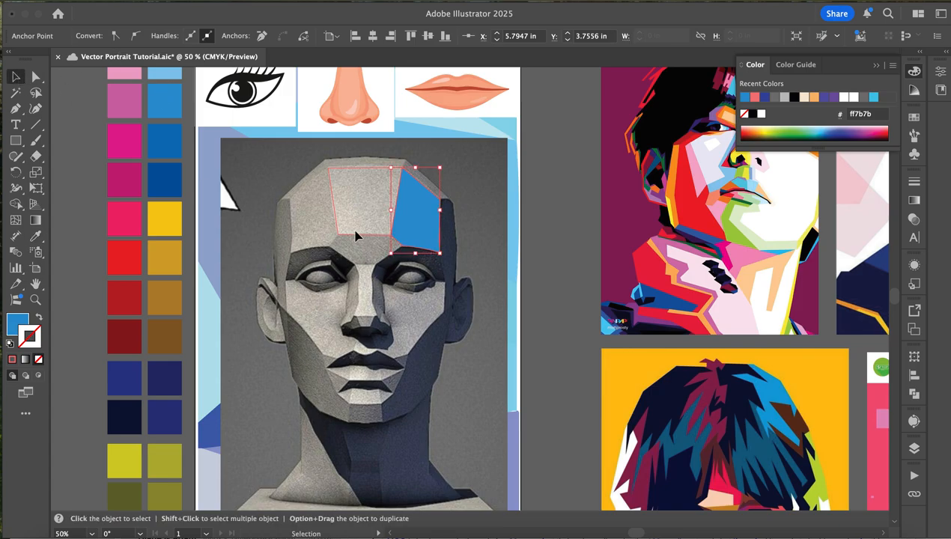
pyautogui.click(366, 173)
pyautogui.press('i')
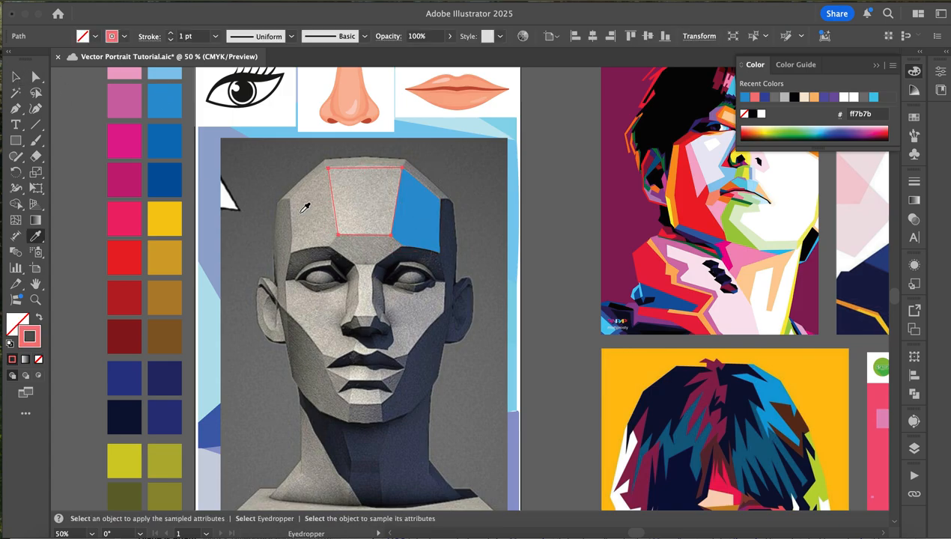
pyautogui.click(169, 75)
pyautogui.click(16, 77)
# - Trace the left forehead plane down to the brow as a closed six-point shape and give it a solid coral stroke
pyautogui.click(16, 109)
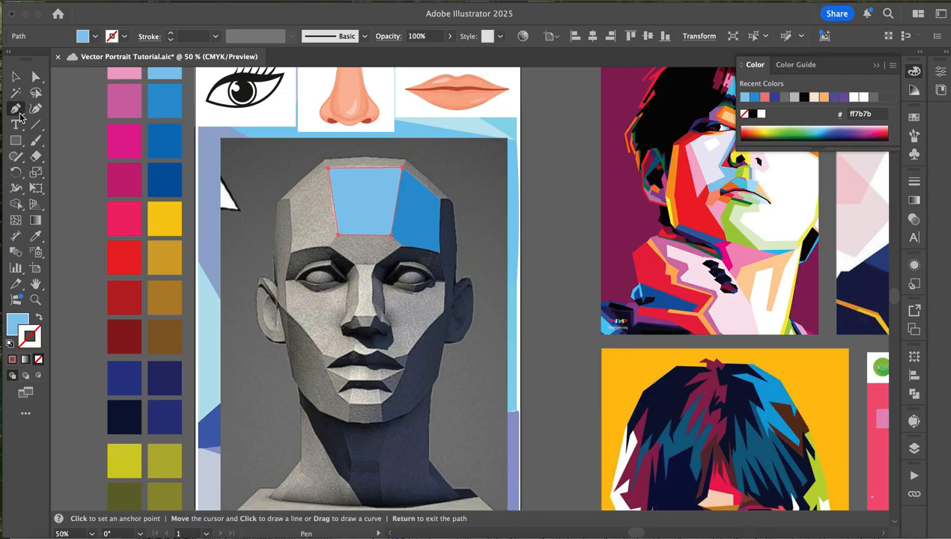
pyautogui.press('super+=')
pyautogui.hscroll(-1, 456, 348)
pyautogui.scroll(-2, 457, 348)
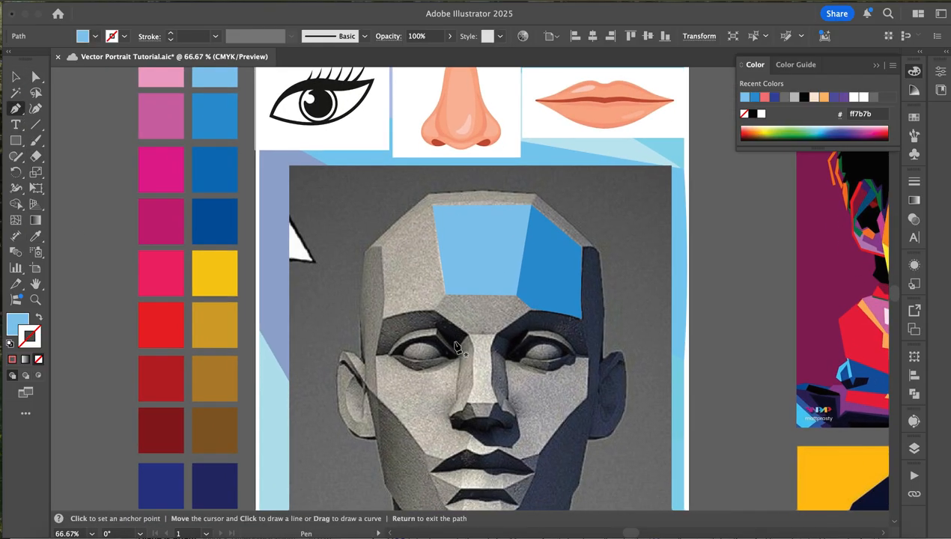
pyautogui.scroll(-1, 456, 347)
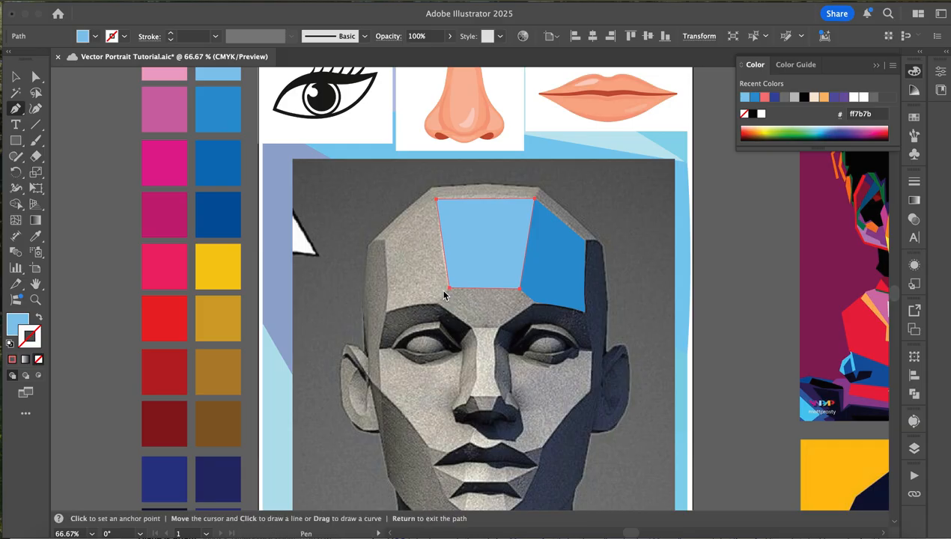
pyautogui.click(387, 311)
pyautogui.click(388, 291)
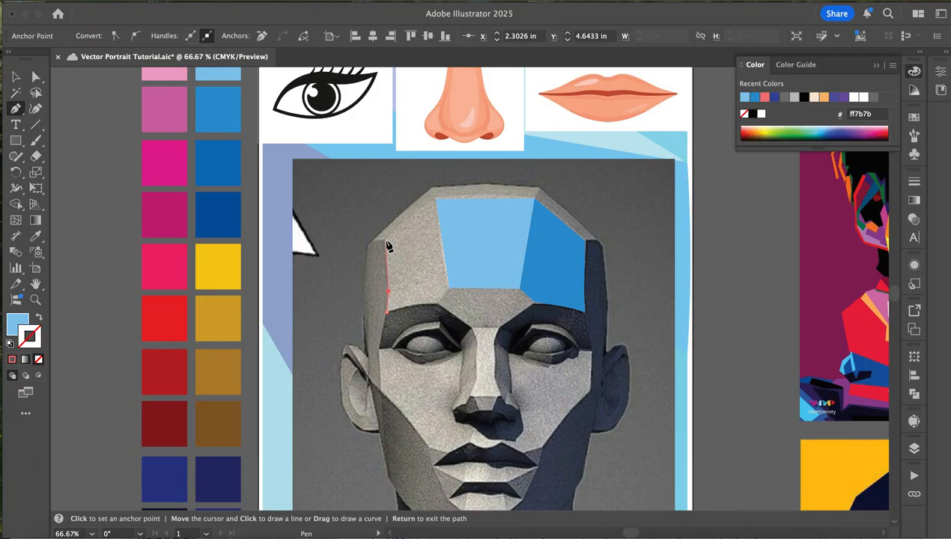
pyautogui.click(386, 243)
pyautogui.click(434, 200)
pyautogui.click(448, 288)
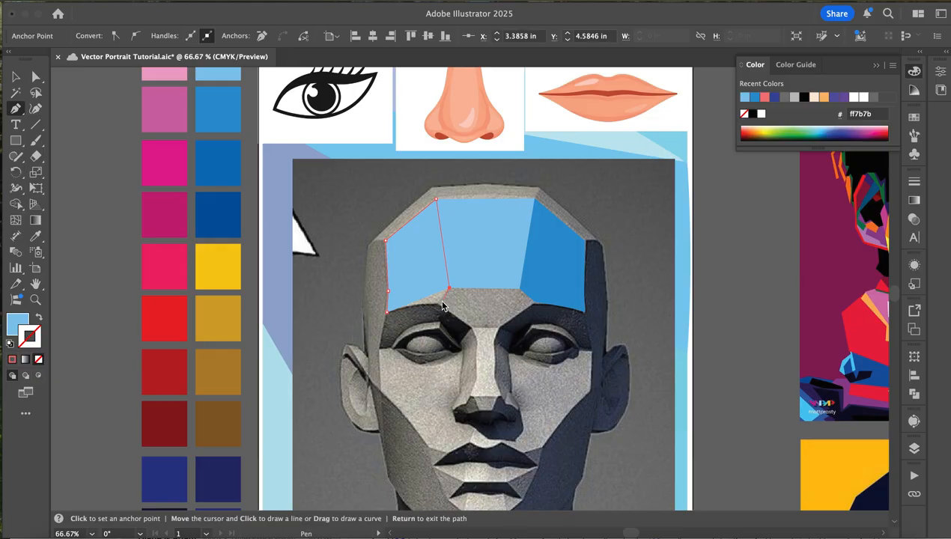
pyautogui.click(440, 302)
pyautogui.click(387, 312)
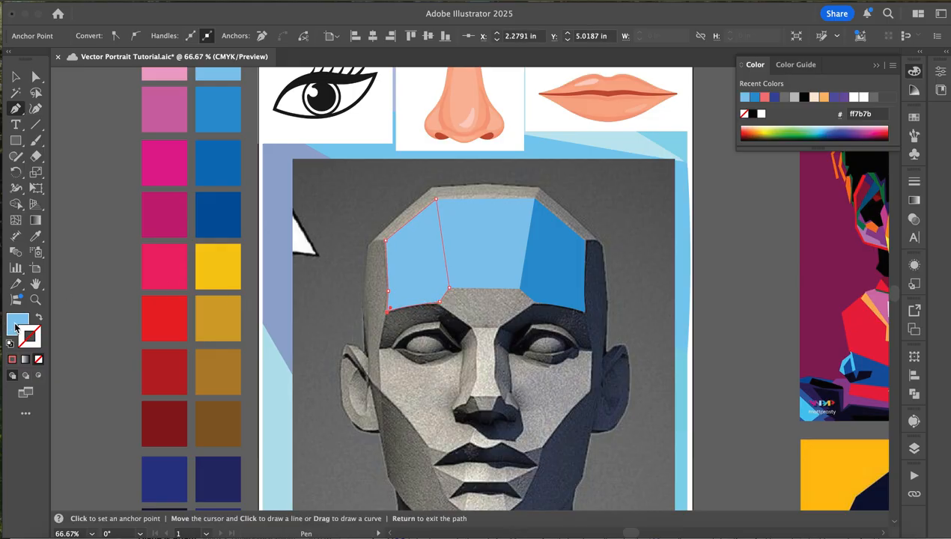
pyautogui.click(12, 359)
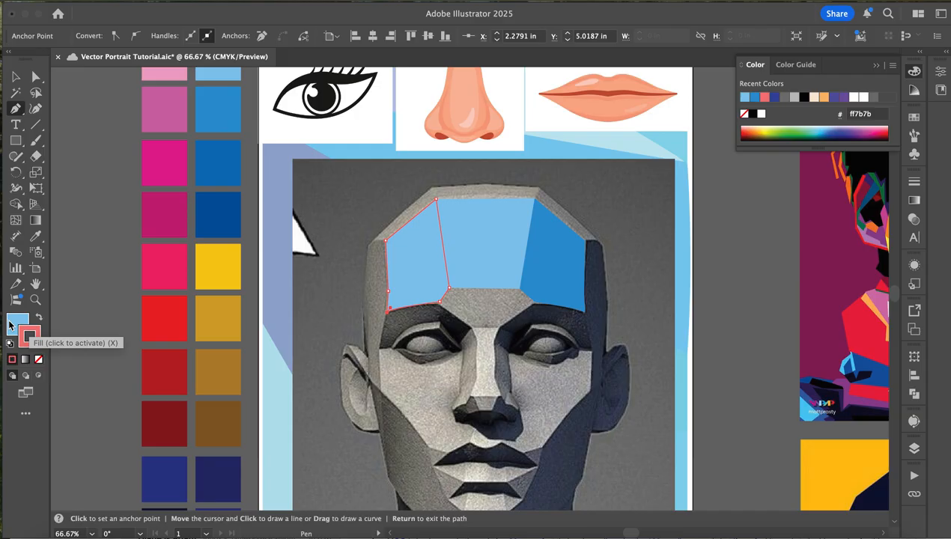
# - Remove the fill from the left forehead plane, keeping only its coral outline
pyautogui.click(9, 323)
pyautogui.click(38, 359)
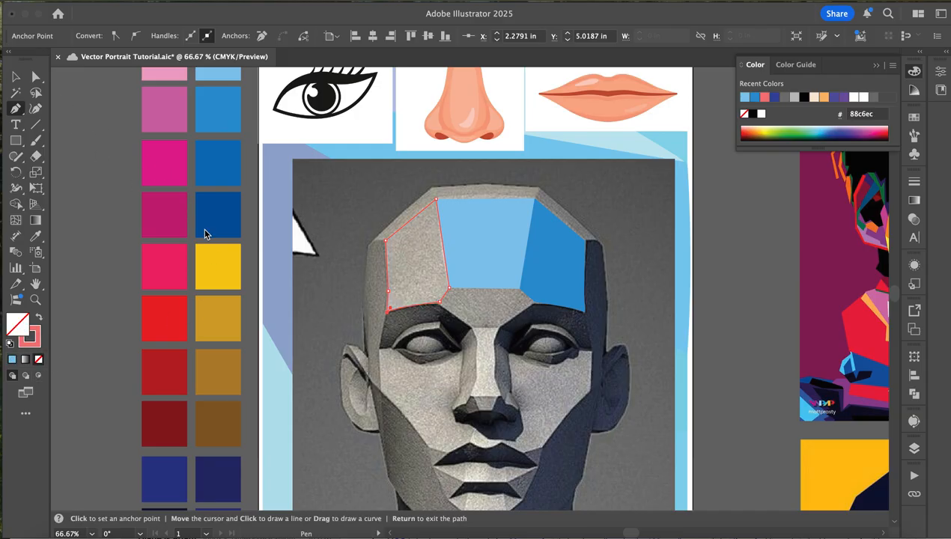
# - Trace the left side plane of the head as a closed shape from the upper corner to the cheek beside the ear, curving its top corner
pyautogui.scroll(5, 404, 335)
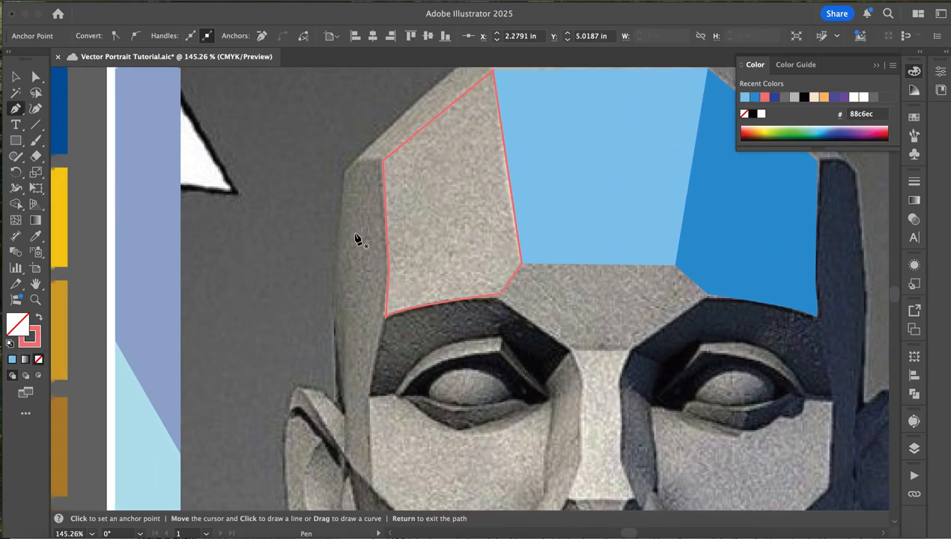
pyautogui.click(334, 321)
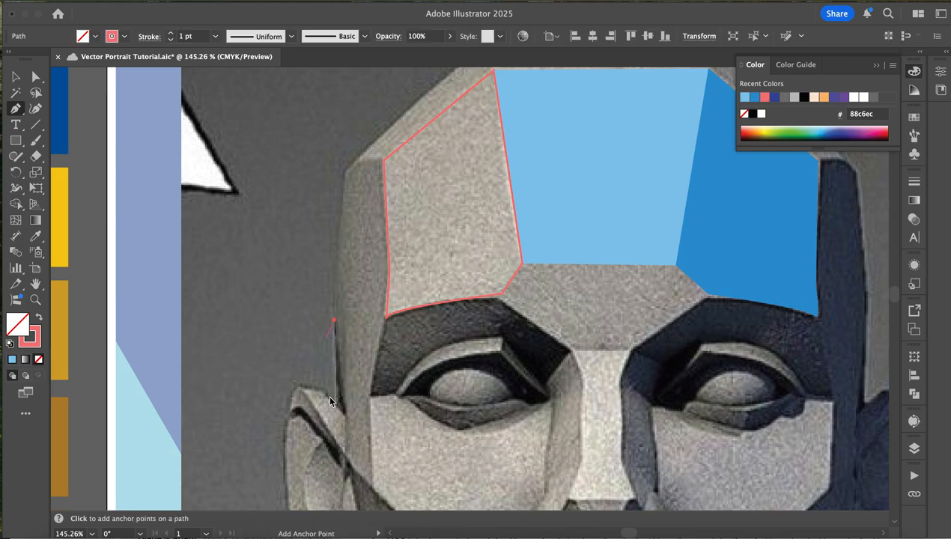
pyautogui.click(346, 420)
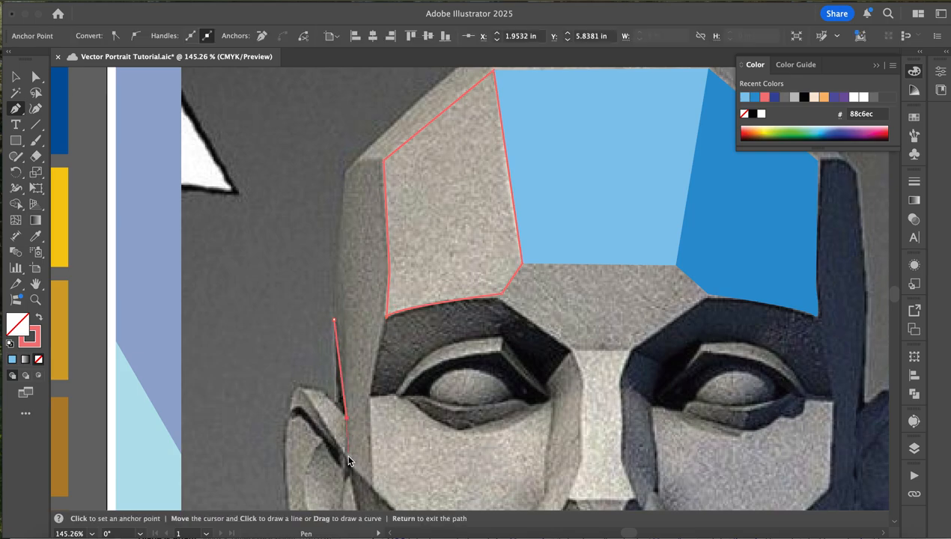
pyautogui.click(347, 458)
pyautogui.click(372, 486)
pyautogui.click(366, 400)
pyautogui.click(386, 317)
pyautogui.click(384, 161)
pyautogui.moveTo(340, 192); pyautogui.dragTo(332, 188)
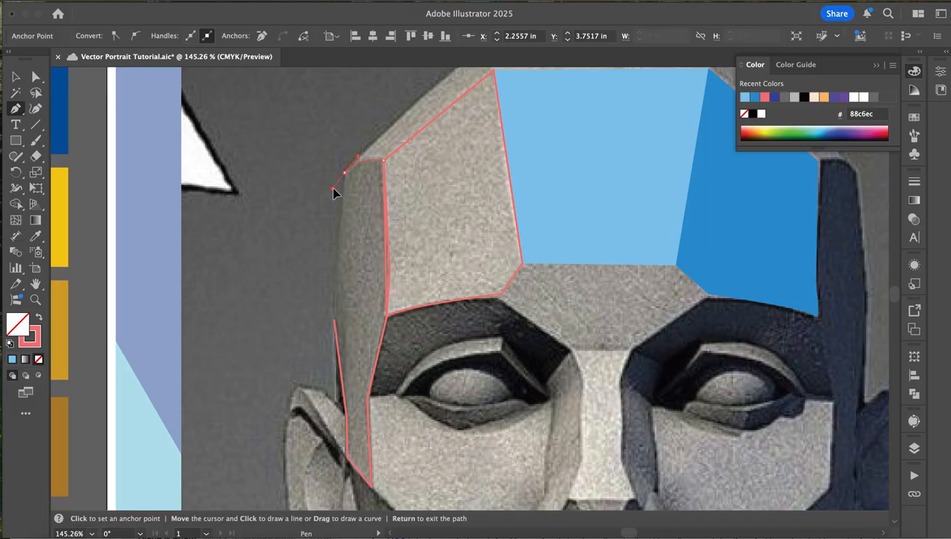
pyautogui.moveTo(334, 190); pyautogui.dragTo(343, 177)
pyautogui.click(334, 320)
# - Trace the narrow bevel above the left forehead plane as a closed four-point shape reaching the left side plane
pyautogui.scroll(5, 479, 210)
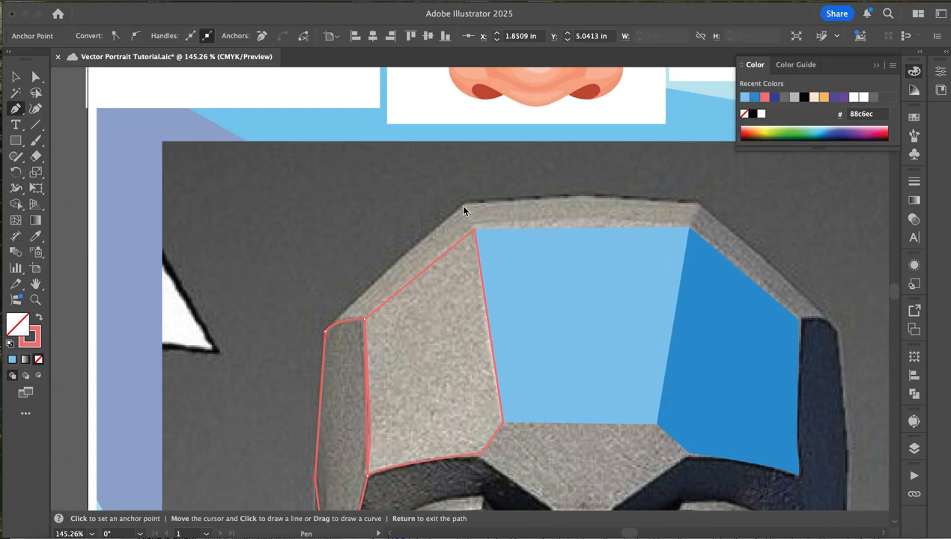
pyautogui.click(464, 203)
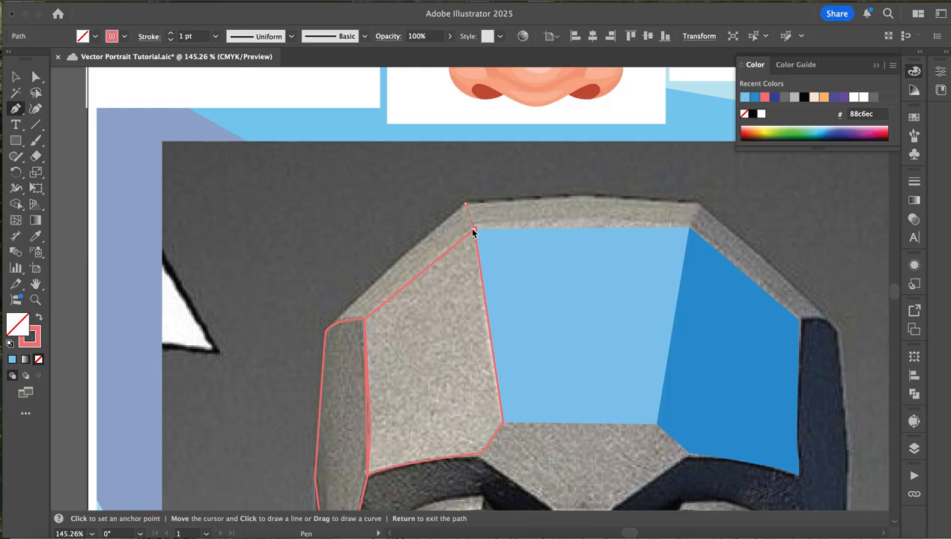
pyautogui.click(473, 229)
pyautogui.click(364, 321)
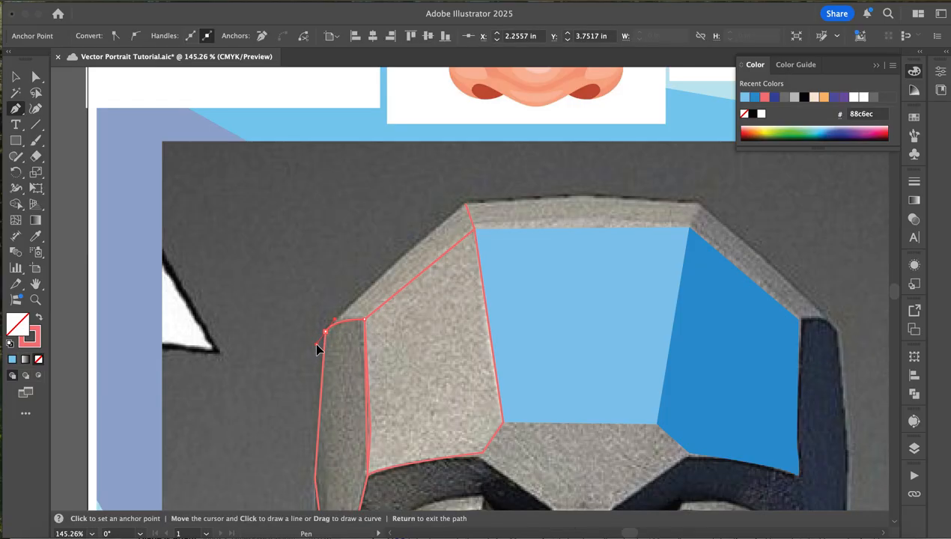
pyautogui.click(325, 331)
pyautogui.click(466, 204)
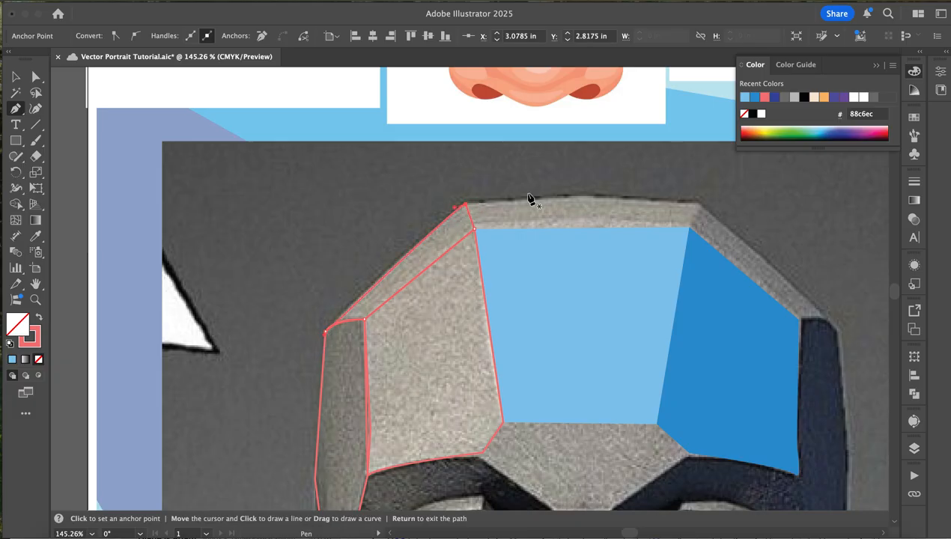
# - Trace the bevel above the central forehead plane as a closed four-point shape with a curved upper edge
pyautogui.click(701, 207)
pyautogui.click(689, 227)
pyautogui.click(474, 228)
pyautogui.click(464, 205)
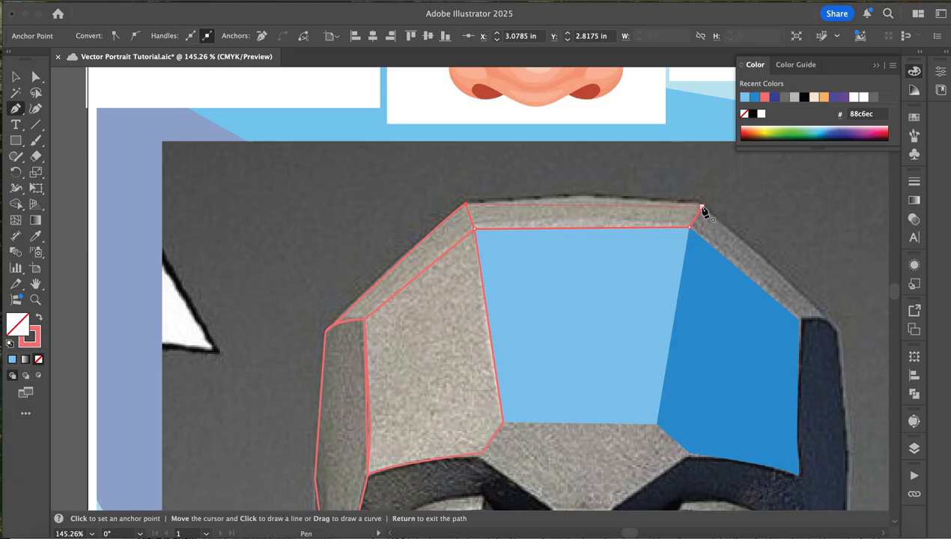
pyautogui.moveTo(701, 208); pyautogui.dragTo(824, 235)
# - Trace the narrow bevel above the right forehead plane as a closed four-point shape
pyautogui.scroll(-5, 774, 299)
pyautogui.hscroll(5, 775, 299)
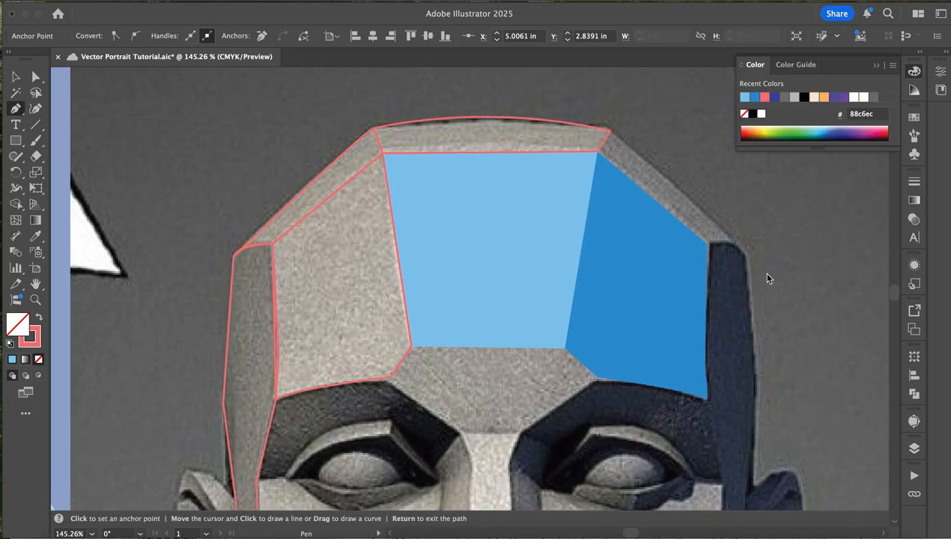
pyautogui.click(738, 248)
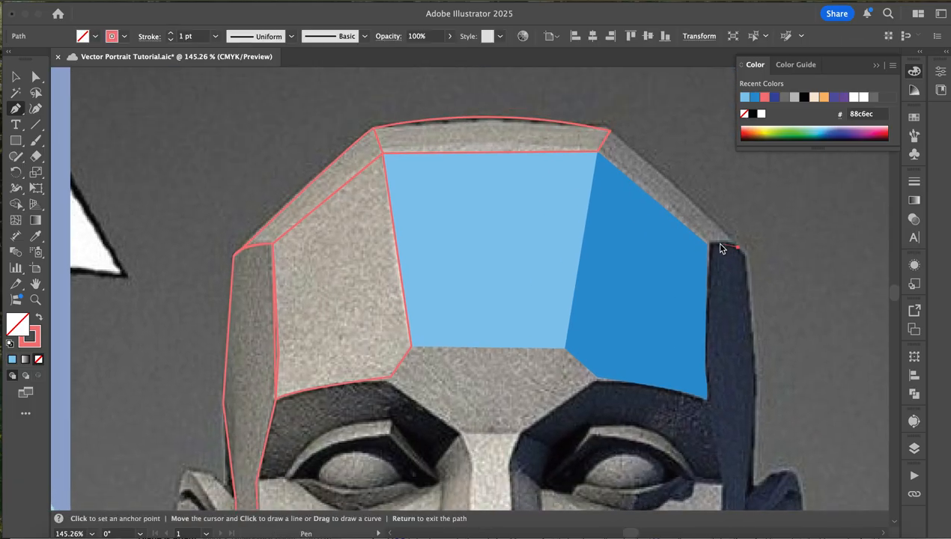
pyautogui.click(708, 244)
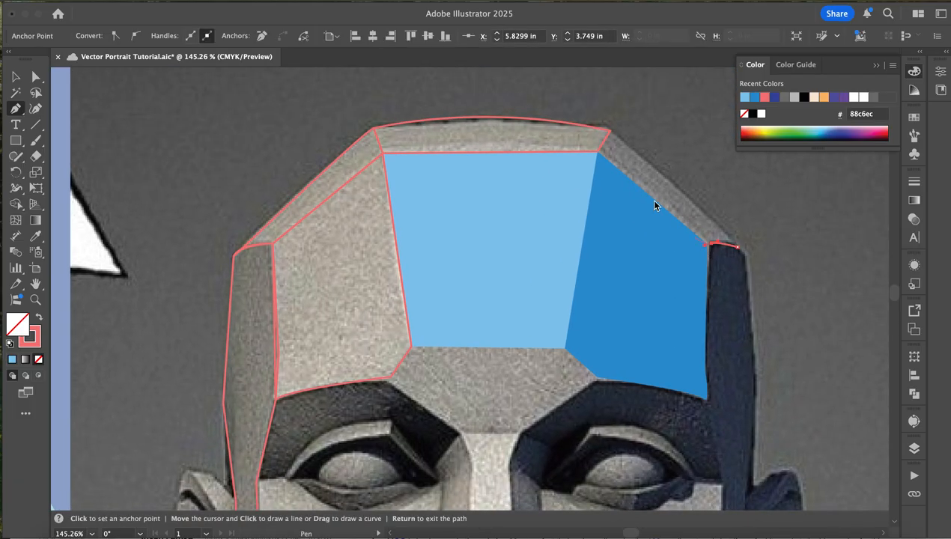
pyautogui.click(608, 132)
pyautogui.click(738, 247)
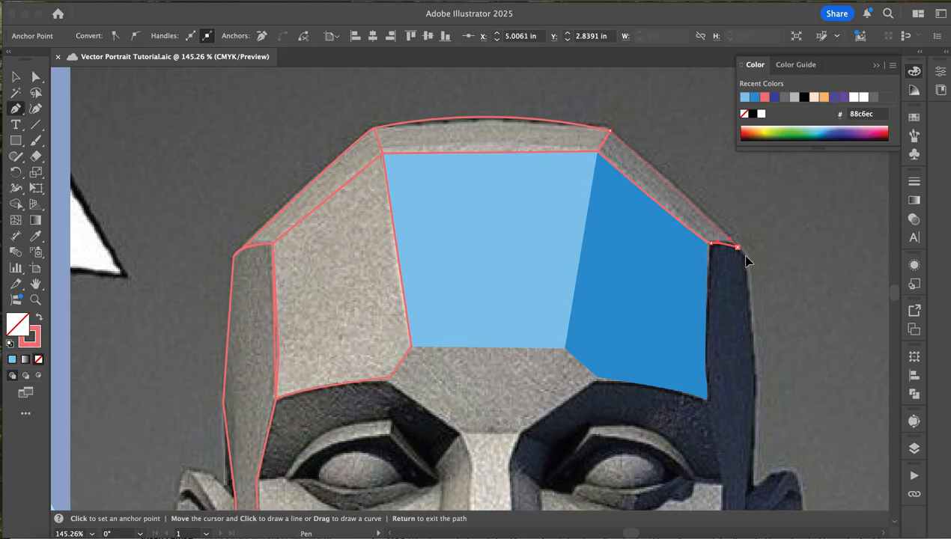
# - Trace the dark right side plane of the head as a closed shape from the cheek past the ear to the upper corner and back along the brow
pyautogui.scroll(-5, 624, 339)
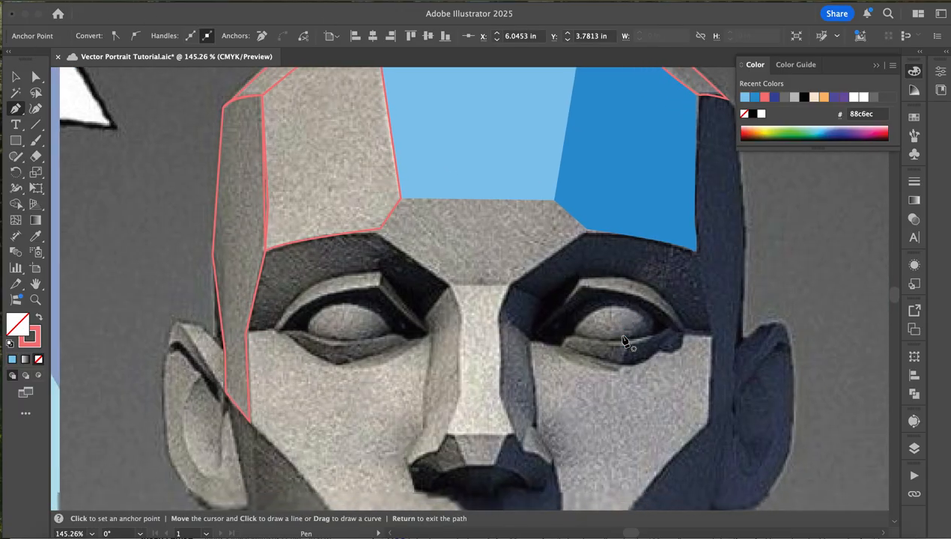
pyautogui.scroll(-4, 749, 228)
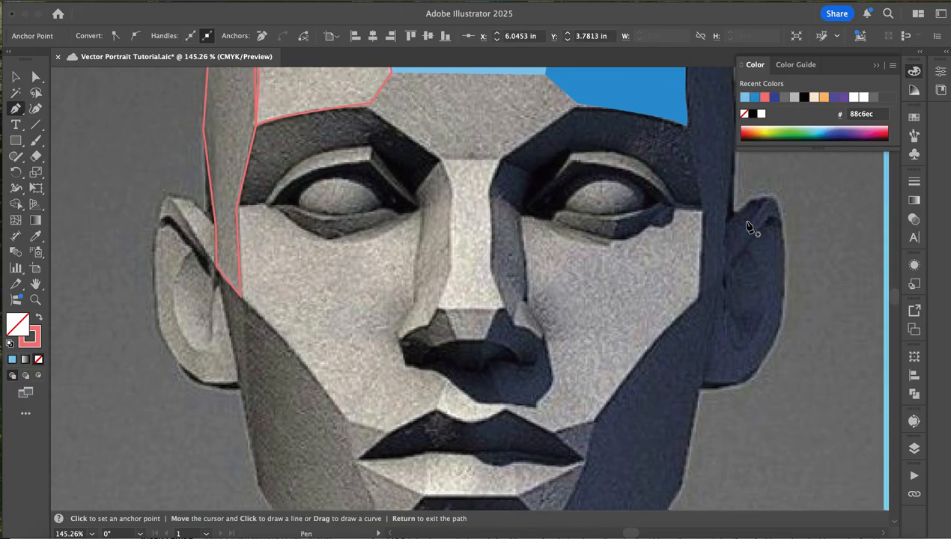
pyautogui.click(699, 301)
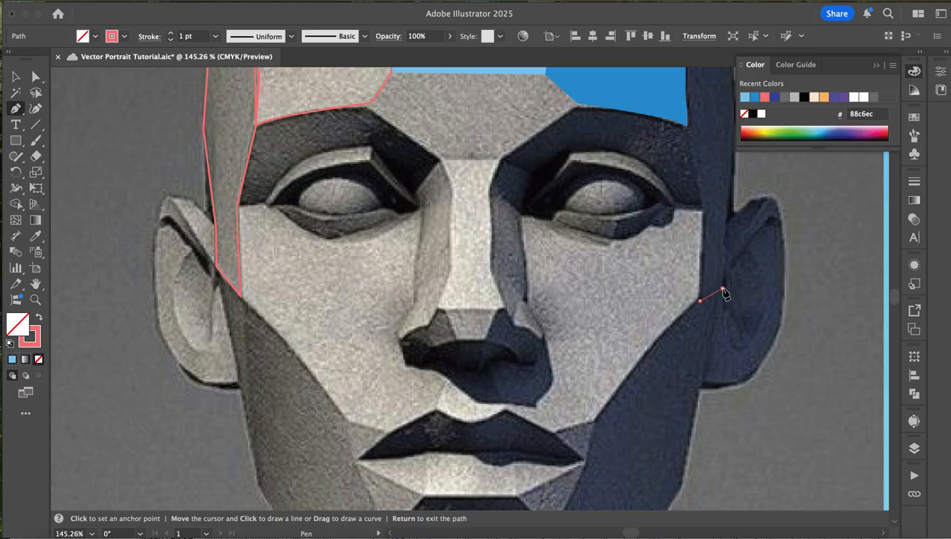
pyautogui.click(723, 290)
pyautogui.scroll(4, 725, 292)
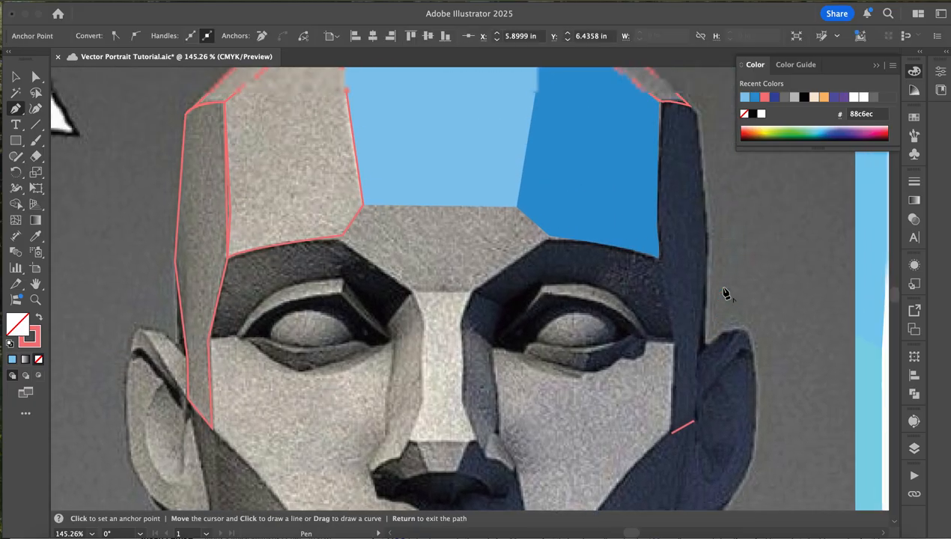
pyautogui.click(706, 339)
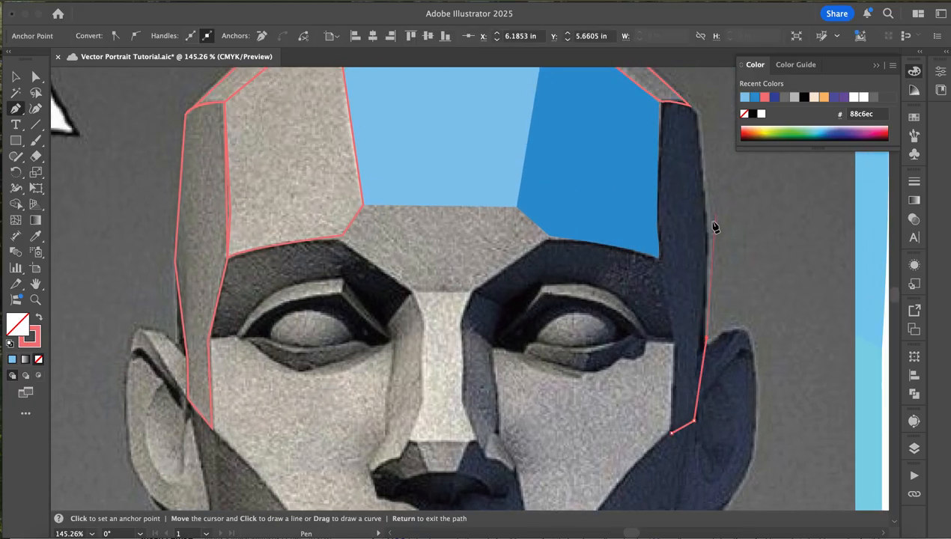
pyautogui.click(708, 236)
pyautogui.click(689, 105)
pyautogui.moveTo(681, 107)
pyautogui.mouseDown()
pyautogui.moveTo(647, 90)
pyautogui.moveTo(671, 104)
pyautogui.mouseUp()
pyautogui.click(657, 101)
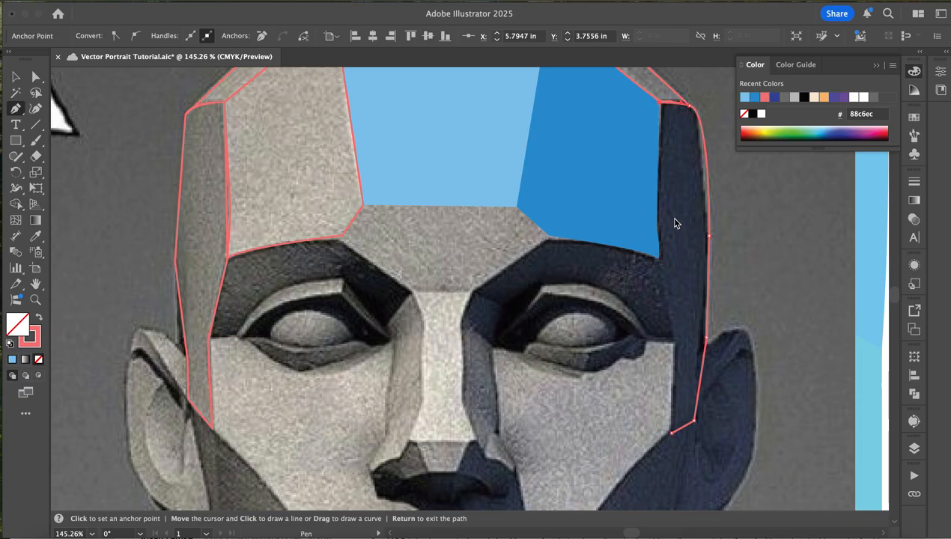
pyautogui.click(655, 258)
pyautogui.click(657, 258)
pyautogui.press('Return')
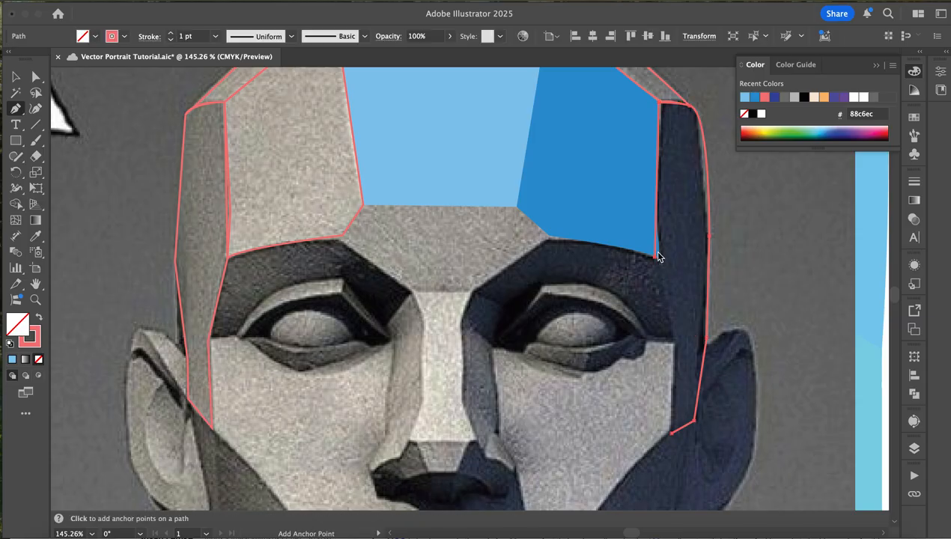
pyautogui.moveTo(656, 258); pyautogui.dragTo(672, 330)
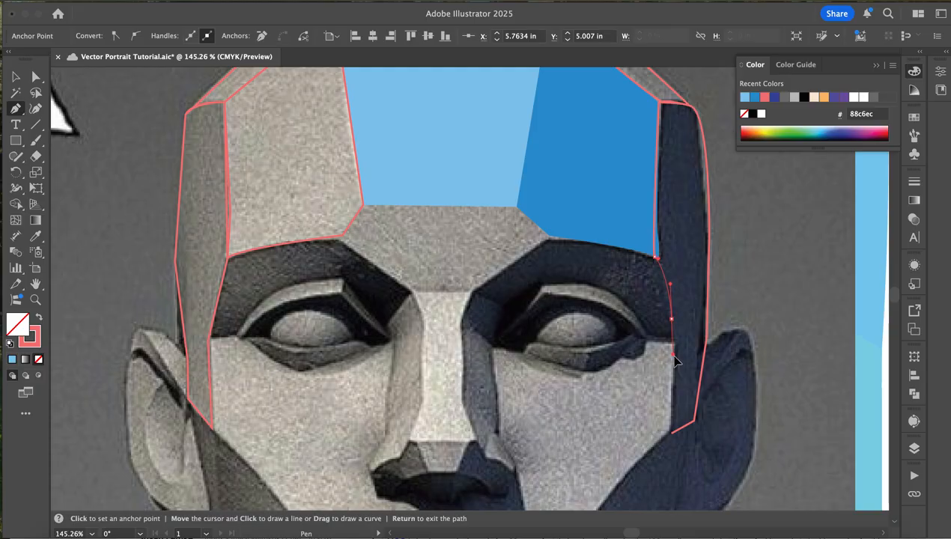
pyautogui.click(671, 434)
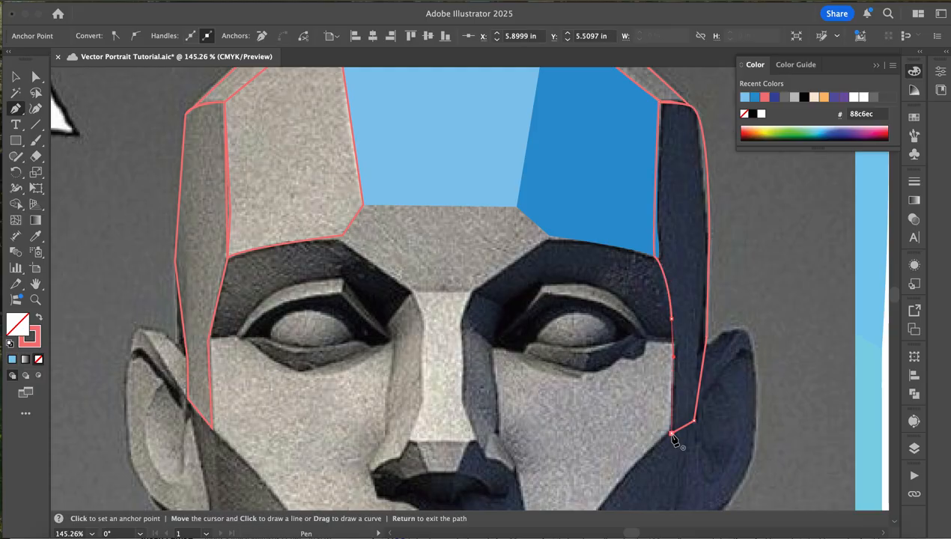
# - Trace the plane between the eyebrows as a closed six-sided shape, joining the forehead planes and narrowing to the nose bridge
pyautogui.hscroll(-3, 673, 440)
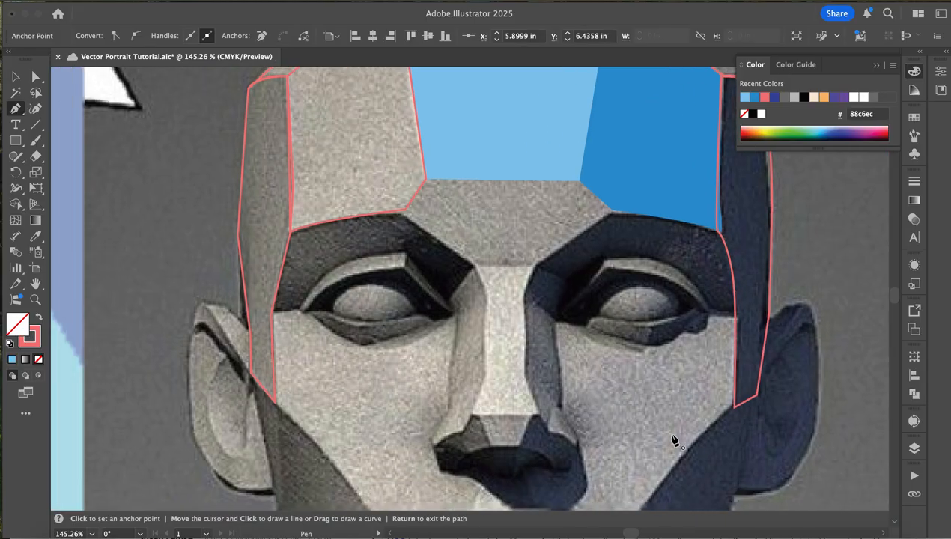
pyautogui.keyDown('super'); pyautogui.click(612, 216); pyautogui.keyUp('super')
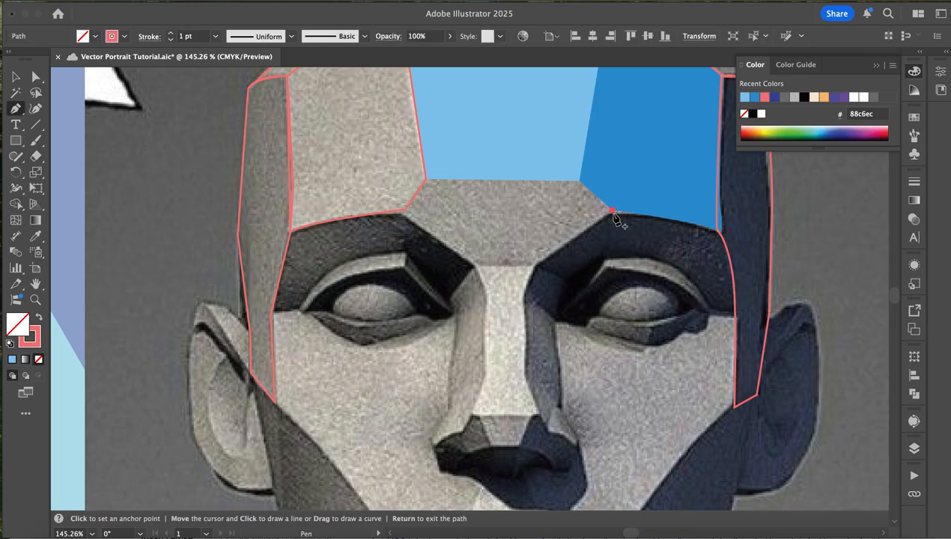
pyautogui.keyDown('super'); pyautogui.click(544, 271); pyautogui.keyUp('super')
pyautogui.click(532, 264)
pyautogui.click(611, 212)
pyautogui.click(580, 180)
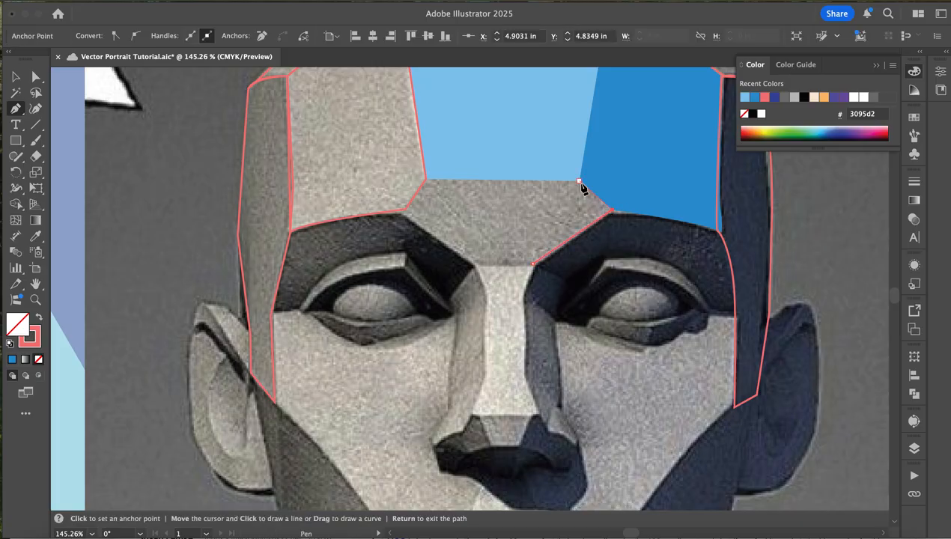
pyautogui.click(425, 180)
pyautogui.click(404, 212)
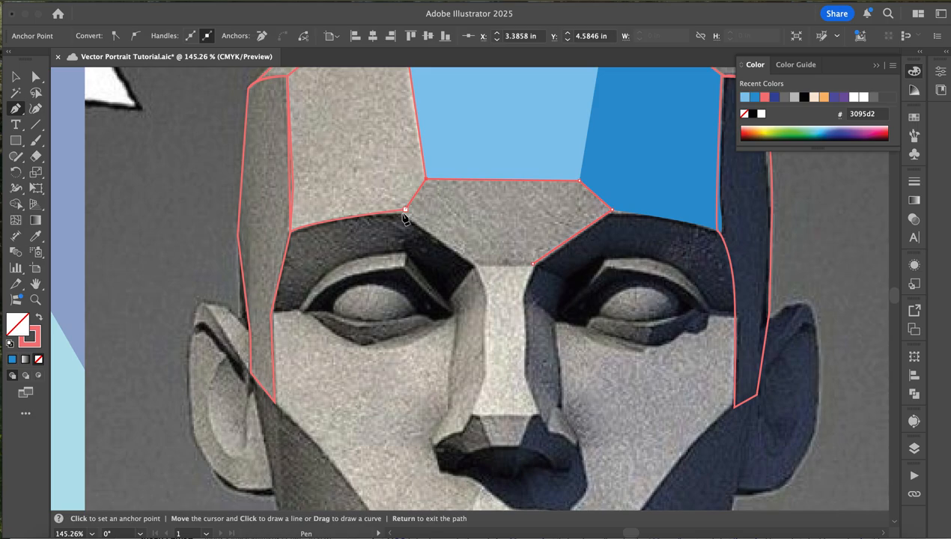
pyautogui.click(473, 264)
pyautogui.click(534, 271)
pyautogui.click(532, 267)
# - Trace the shadowed plane above the left eye as a closed shape along the brow, nose bridge and curved upper eyelid
pyautogui.click(298, 309)
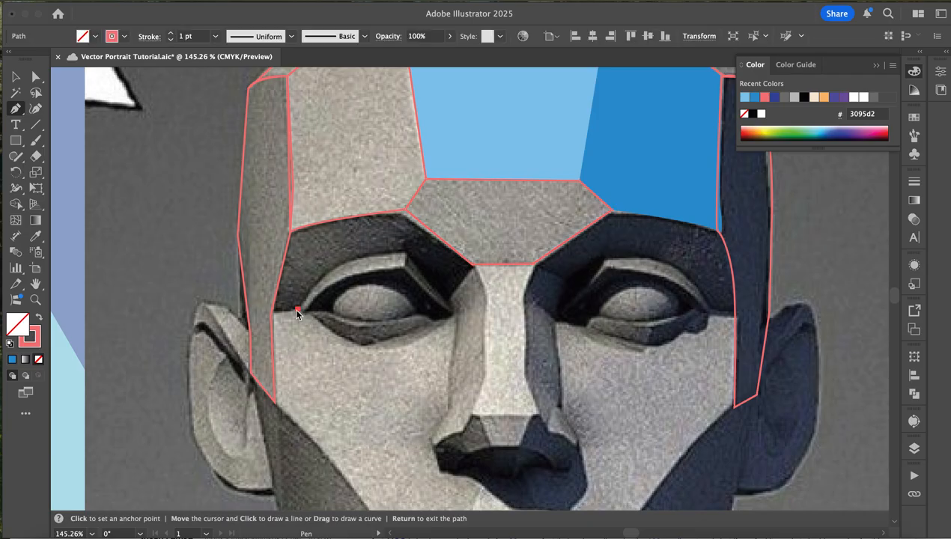
pyautogui.click(272, 311)
pyautogui.click(291, 229)
pyautogui.moveTo(405, 213)
pyautogui.mouseDown()
pyautogui.moveTo(439, 221)
pyautogui.moveTo(443, 211)
pyautogui.moveTo(410, 216)
pyautogui.mouseUp()
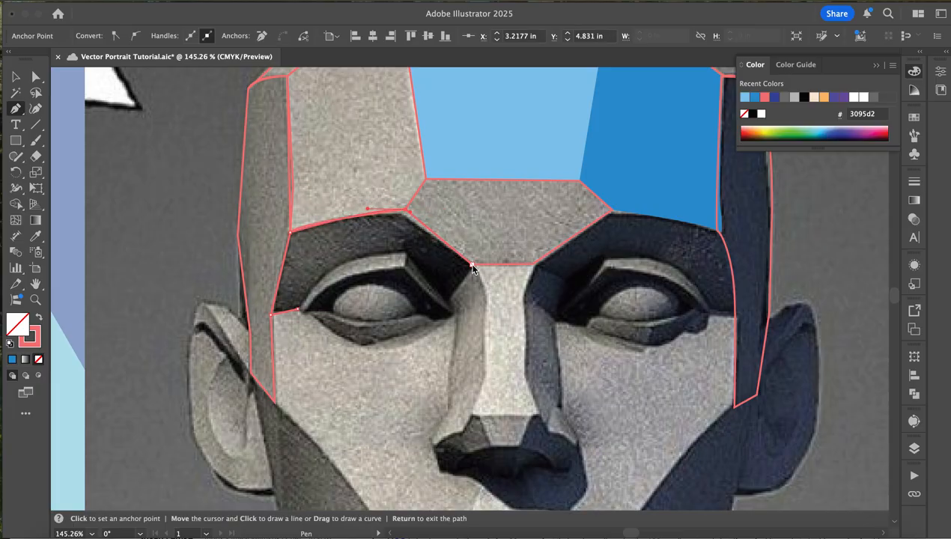
pyautogui.click(472, 265)
pyautogui.click(449, 301)
pyautogui.click(404, 255)
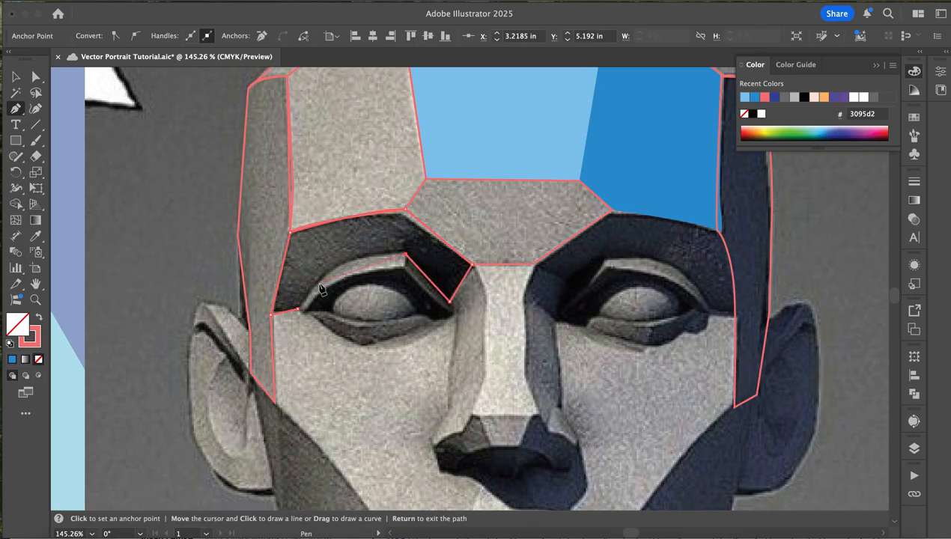
pyautogui.moveTo(278, 339); pyautogui.dragTo(274, 372)
# - Start the outline of the shadowed plane above the right eye, from the outer eye corner up the temple edge and along the curved brow
pyautogui.click(709, 318)
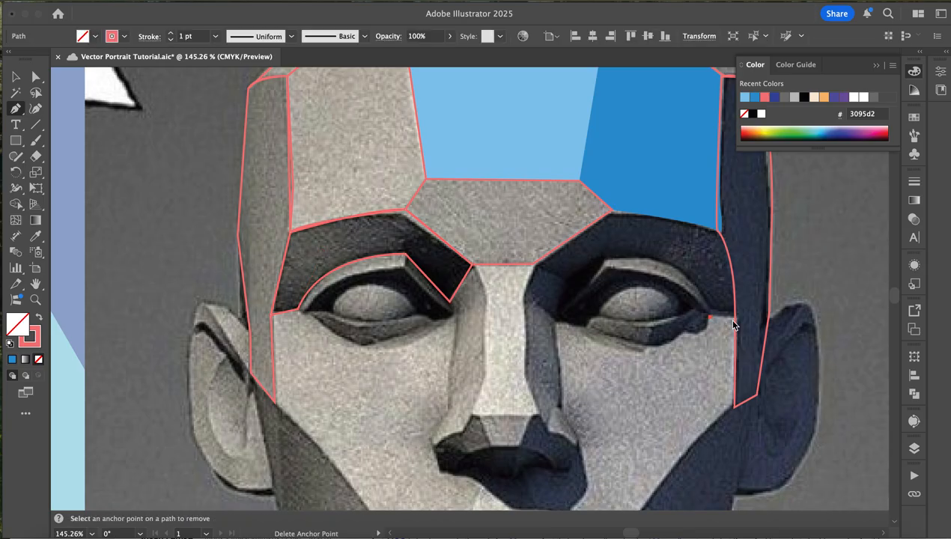
pyautogui.click(735, 319)
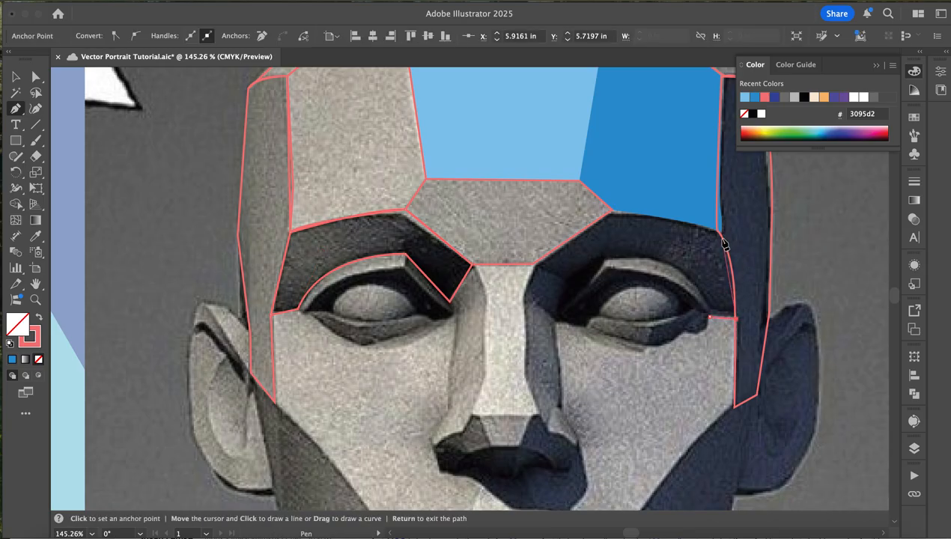
pyautogui.moveTo(716, 232); pyautogui.dragTo(699, 207)
pyautogui.click(717, 231)
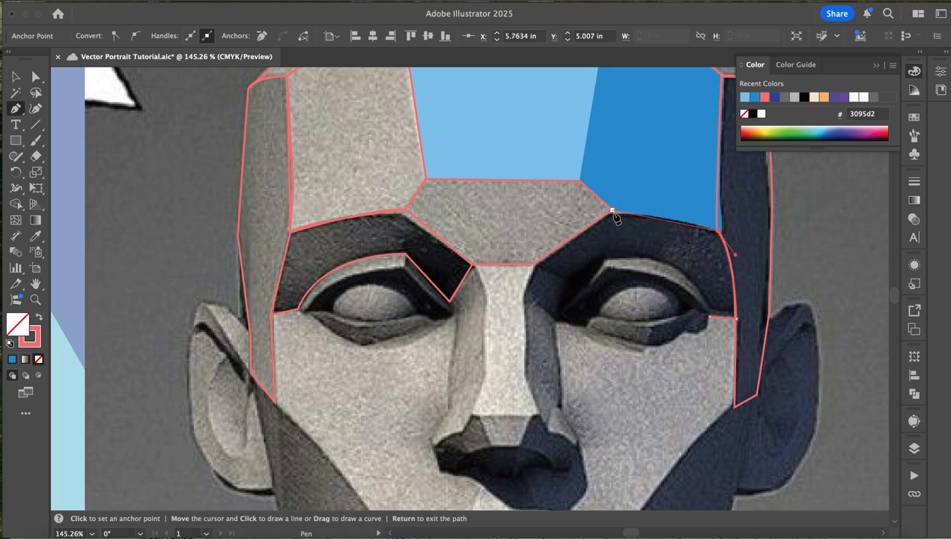
pyautogui.moveTo(612, 210); pyautogui.dragTo(587, 218)
pyautogui.click(608, 212)
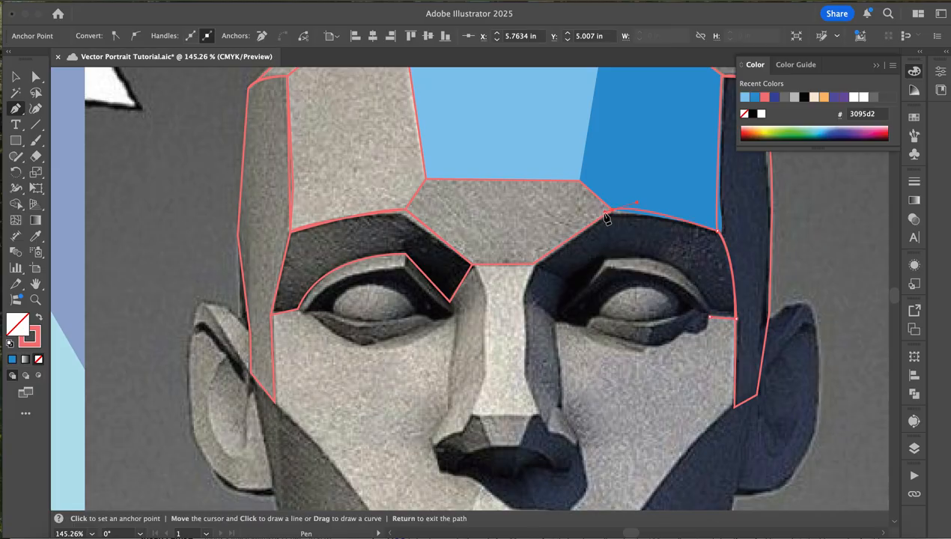
# - Close the plane above the right eye by tracing down to the nose bridge, around the inner corner and back along the curved upper eyelid
pyautogui.click(537, 265)
pyautogui.click(523, 293)
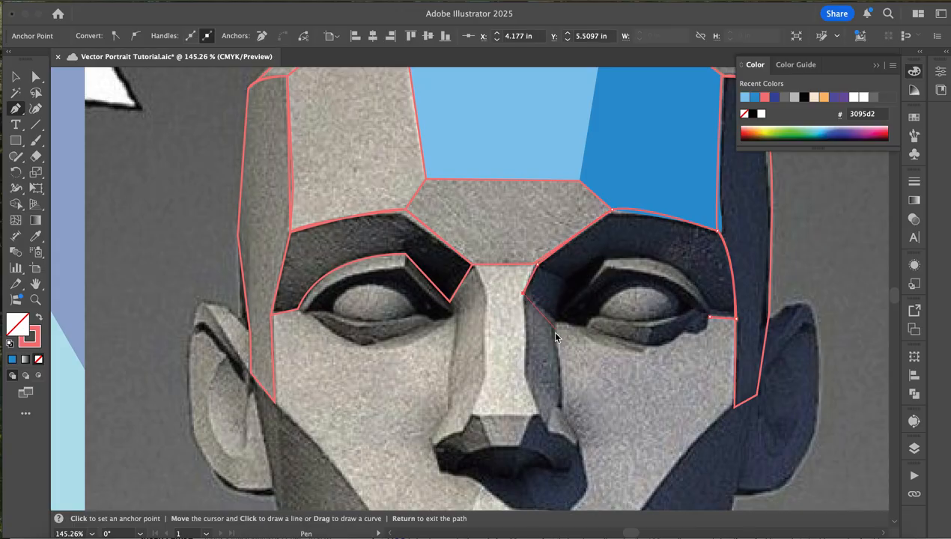
pyautogui.click(550, 320)
pyautogui.click(560, 321)
pyautogui.click(606, 263)
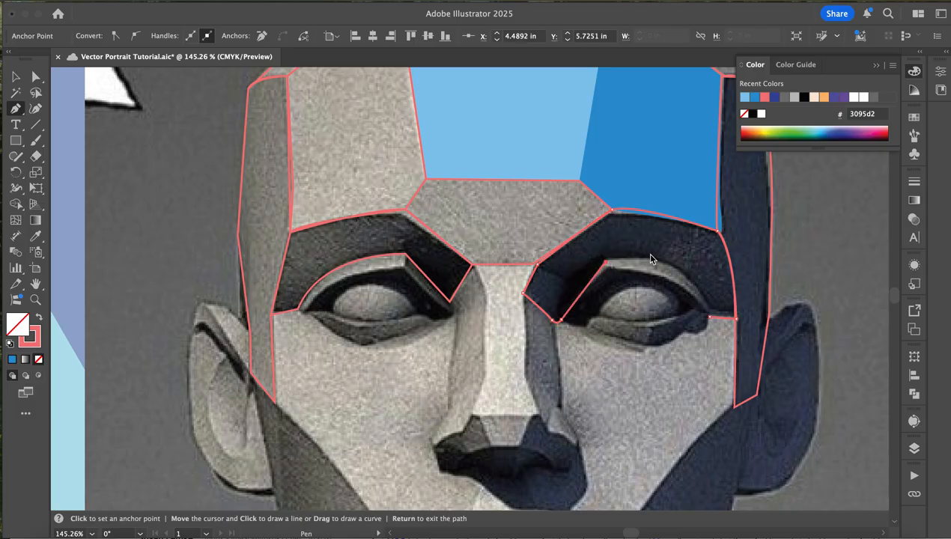
pyautogui.moveTo(666, 267); pyautogui.dragTo(688, 278)
pyautogui.moveTo(710, 318); pyautogui.dragTo(719, 350)
# - Start the right cheek plane's outline from the upper lip edge up the cheekbone to the outer eye corner and along the lower eyelid
pyautogui.scroll(-5, 714, 452)
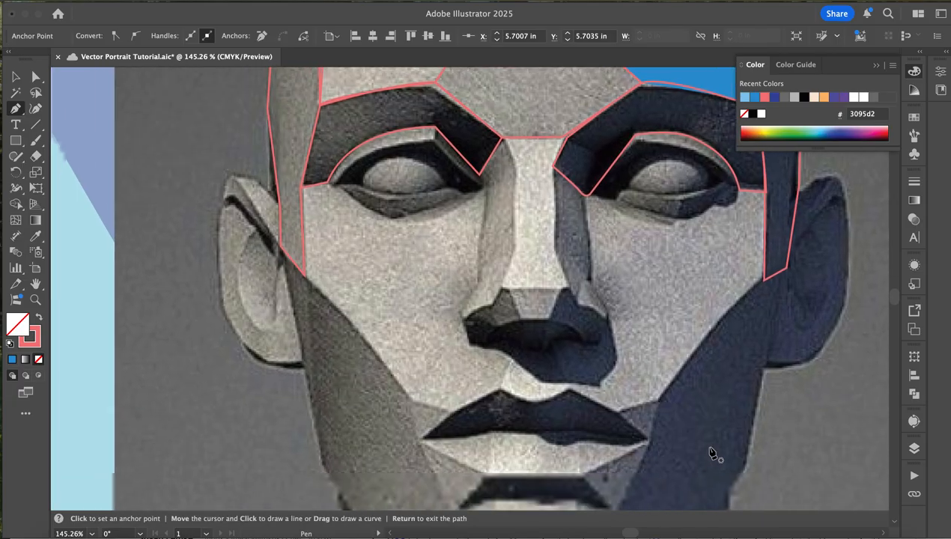
pyautogui.click(619, 410)
pyautogui.click(657, 401)
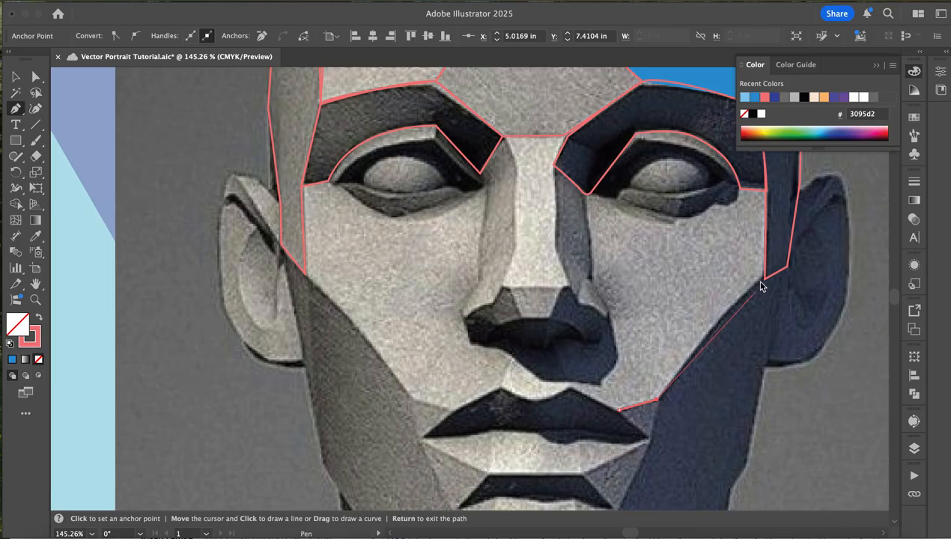
pyautogui.click(764, 277)
pyautogui.click(740, 189)
pyautogui.click(740, 189)
pyautogui.moveTo(734, 201); pyautogui.dragTo(652, 216)
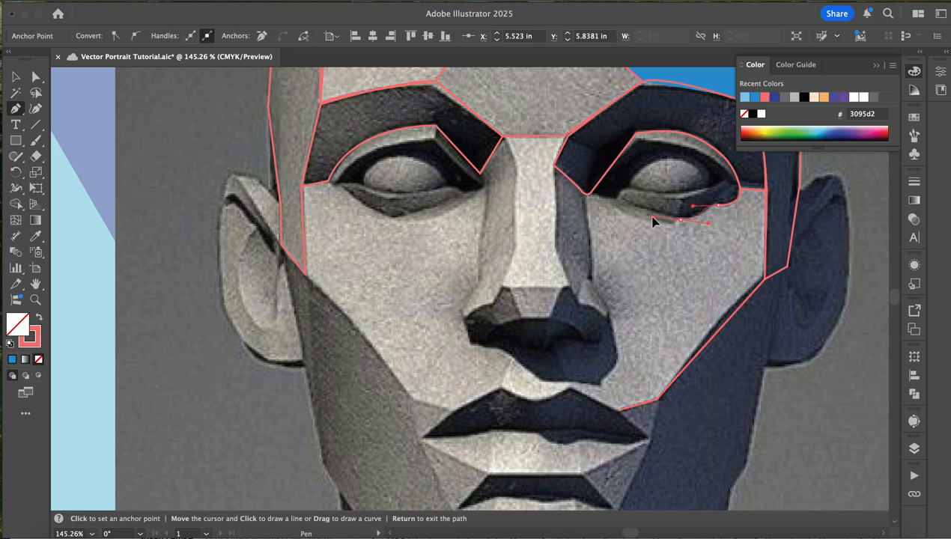
pyautogui.click(587, 195)
# - Complete the right cheek plane as a closed shape down the nose side, around the nostril, under the nose and back along the upper lip
pyautogui.click(590, 277)
pyautogui.click(607, 308)
pyautogui.click(615, 359)
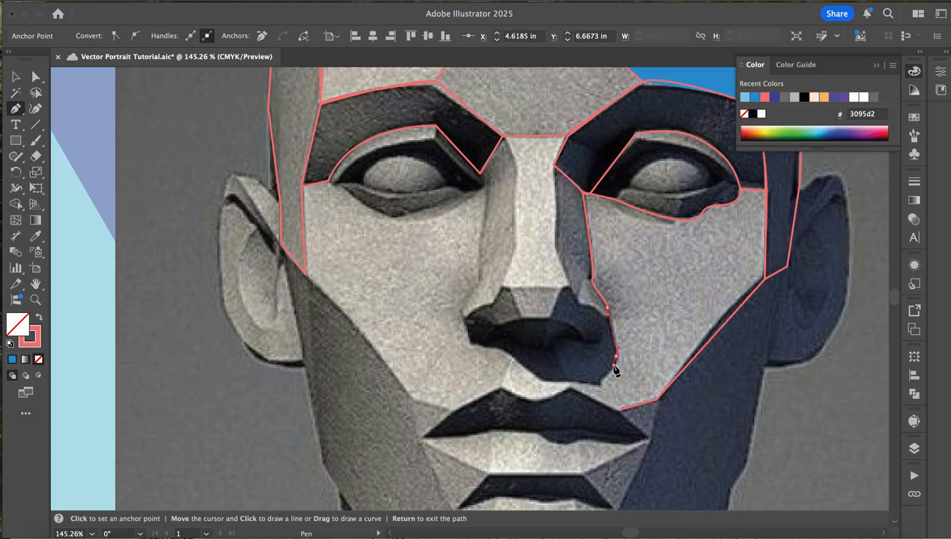
pyautogui.click(598, 384)
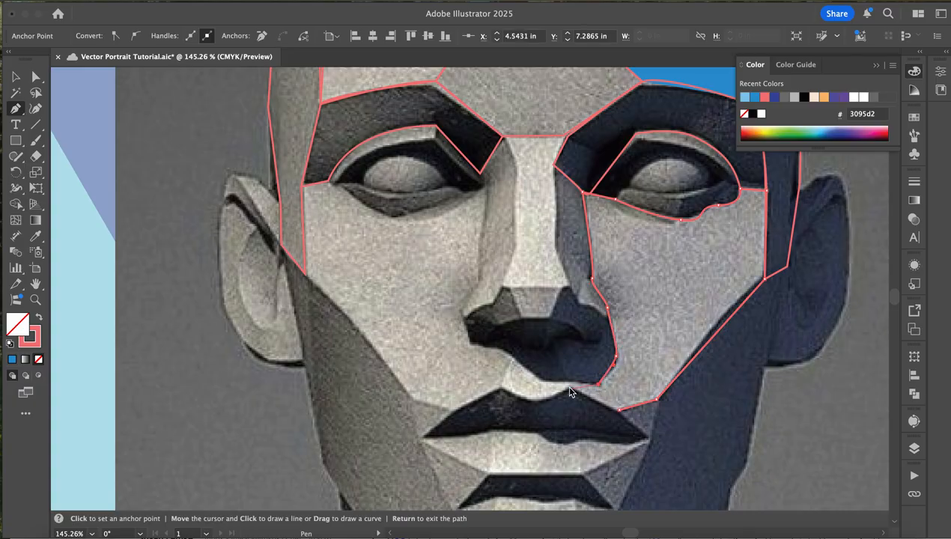
pyautogui.click(544, 382)
pyautogui.click(510, 360)
pyautogui.click(500, 387)
pyautogui.moveTo(569, 387); pyautogui.dragTo(605, 360)
pyautogui.click(569, 387)
pyautogui.click(620, 411)
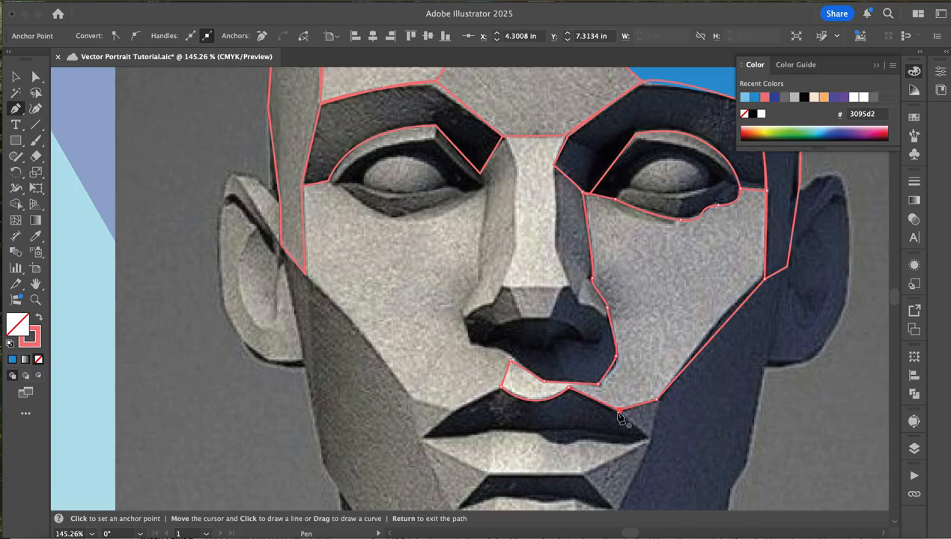
# - Start the left cheek plane's outline from beside the mouth up the cheekbone and along the temple edge to eye level
pyautogui.click(411, 400)
pyautogui.click(306, 299)
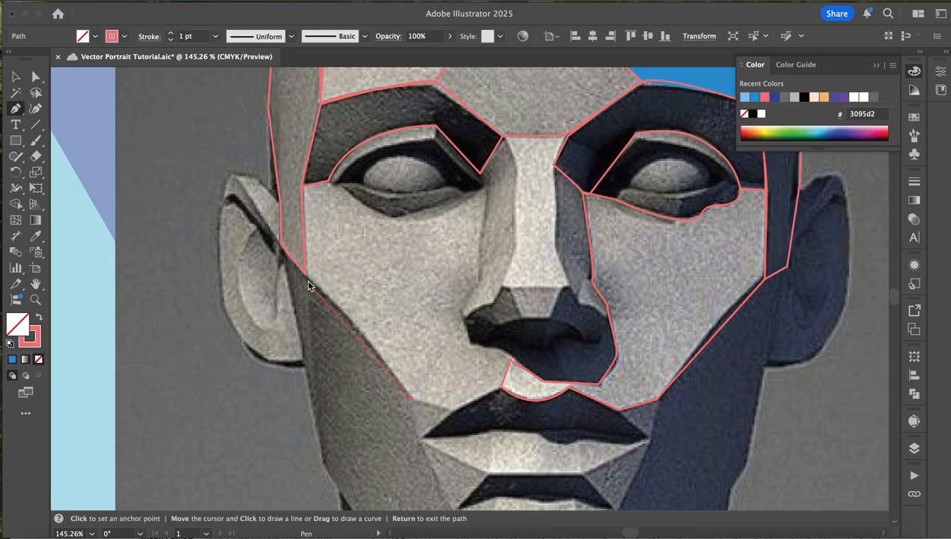
pyautogui.click(305, 274)
pyautogui.moveTo(293, 278)
pyautogui.mouseDown()
pyautogui.moveTo(287, 260)
pyautogui.moveTo(304, 273)
pyautogui.mouseUp()
pyautogui.click(301, 186)
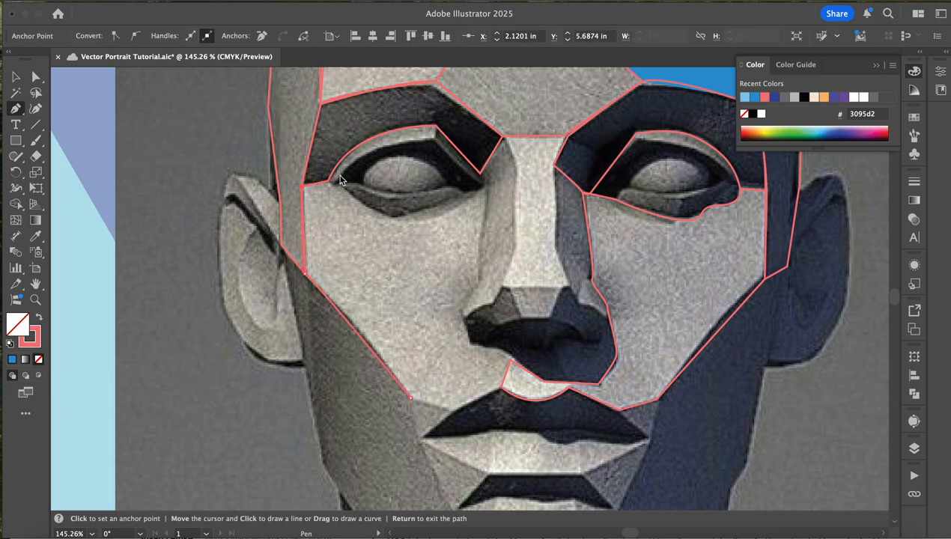
# - Continue the left cheek outline along the underside of the left eye to its inner corner beside the nose
pyautogui.click(329, 182)
pyautogui.moveTo(368, 210); pyautogui.dragTo(422, 211)
pyautogui.click(441, 204)
pyautogui.moveTo(492, 181); pyautogui.dragTo(455, 199)
pyautogui.click(461, 193)
pyautogui.click(482, 186)
pyautogui.click(486, 191)
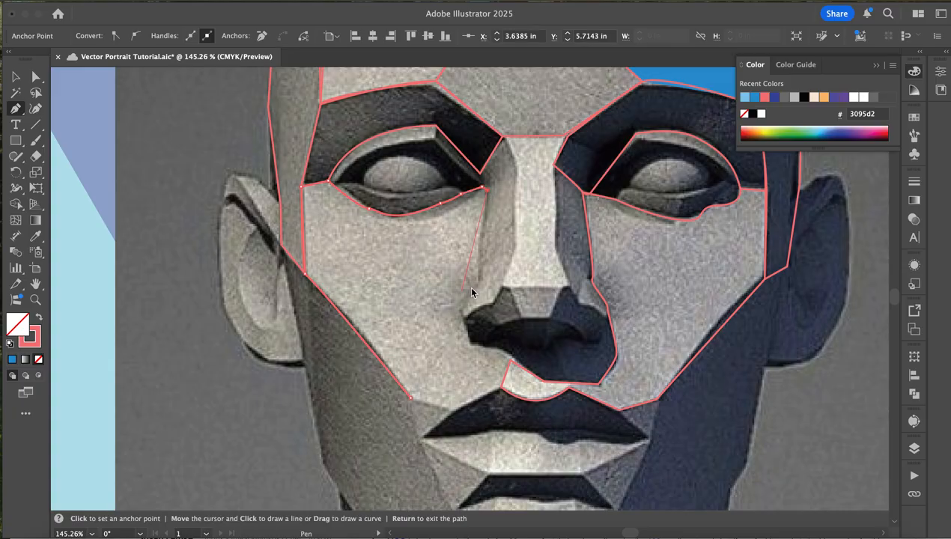
# - Close the left cheek plane by tracing down the nose side, around the left nostril and along the upper lip edge
pyautogui.click(480, 284)
pyautogui.click(463, 312)
pyautogui.click(471, 339)
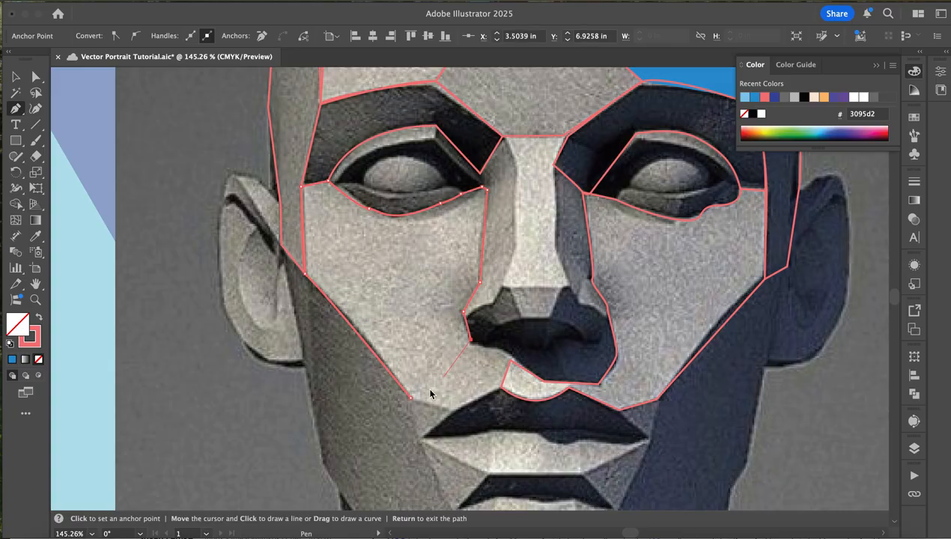
pyautogui.click(508, 355)
pyautogui.click(509, 358)
pyautogui.click(500, 386)
pyautogui.click(452, 412)
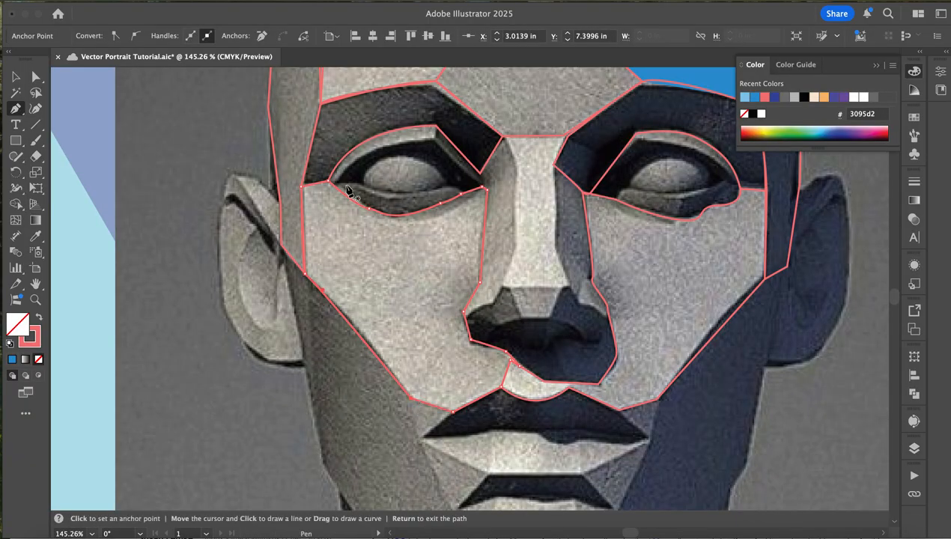
pyautogui.press('Return')
# - Trace the left eye's curved upper eyelid and the narrow strip running down to its inner corner as closed shapes
pyautogui.click(435, 128)
pyautogui.moveTo(327, 180); pyautogui.dragTo(309, 238)
pyautogui.click(330, 181)
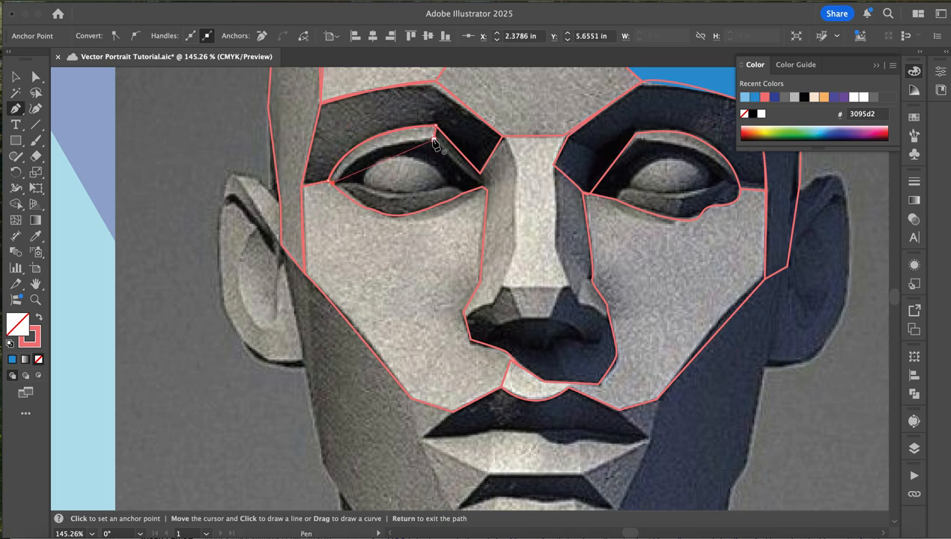
pyautogui.moveTo(434, 138); pyautogui.dragTo(519, 141)
pyautogui.click(484, 187)
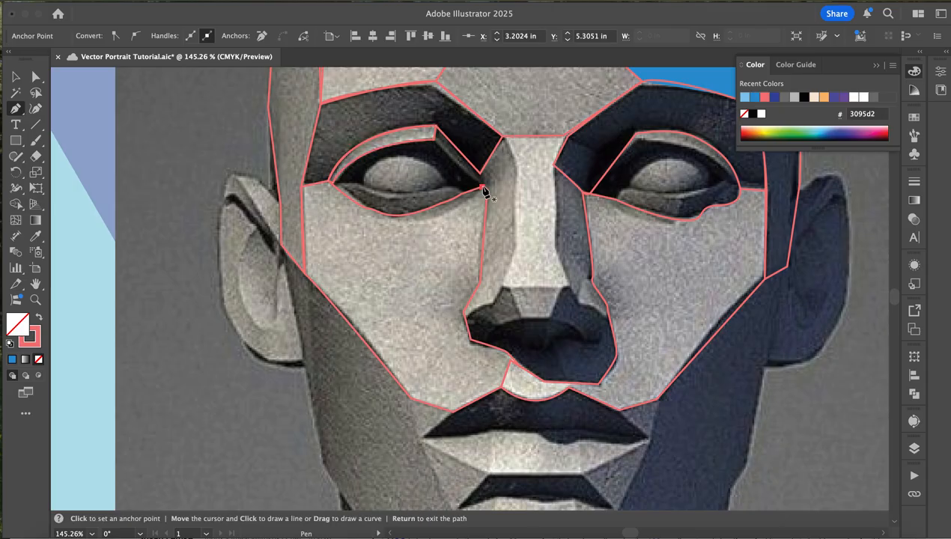
pyautogui.click(435, 139)
pyautogui.click(485, 186)
# - Trace the dark area around the left eyeball as a closed shape, following the eyelid edge and the top curve of the eyeball
pyautogui.moveTo(331, 182); pyautogui.dragTo(365, 183)
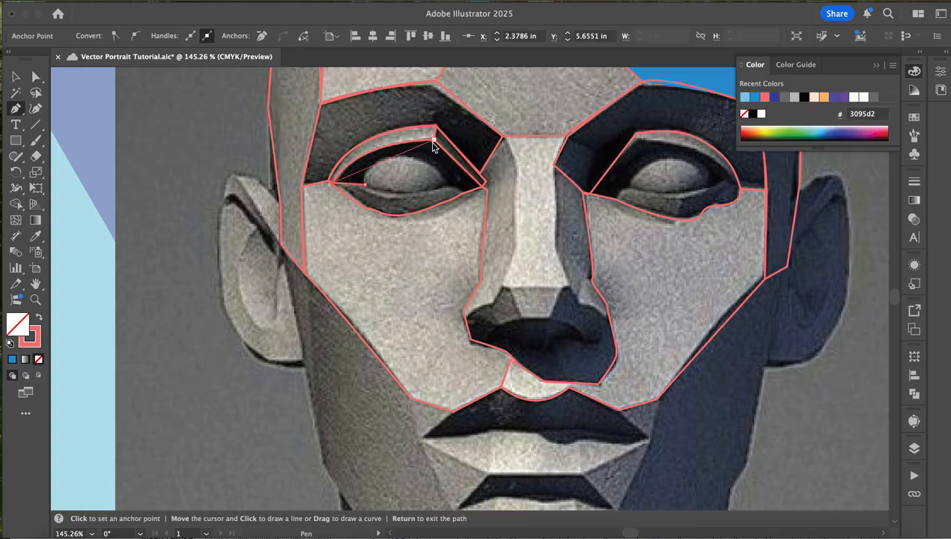
pyautogui.moveTo(433, 140)
pyautogui.mouseDown()
pyautogui.moveTo(526, 129)
pyautogui.moveTo(532, 137)
pyautogui.moveTo(434, 139)
pyautogui.mouseUp()
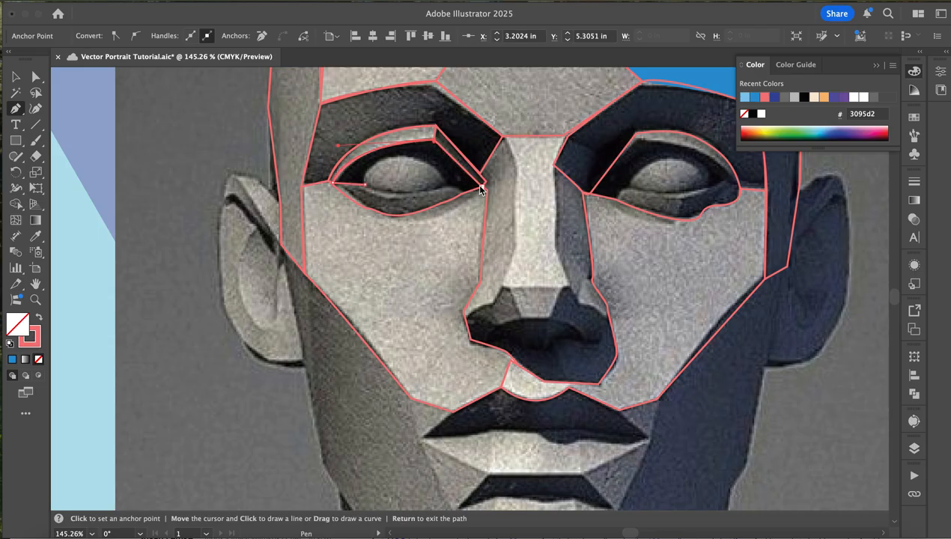
pyautogui.click(460, 193)
pyautogui.click(444, 187)
pyautogui.click(436, 187)
pyautogui.moveTo(396, 159); pyautogui.dragTo(370, 163)
pyautogui.click(364, 184)
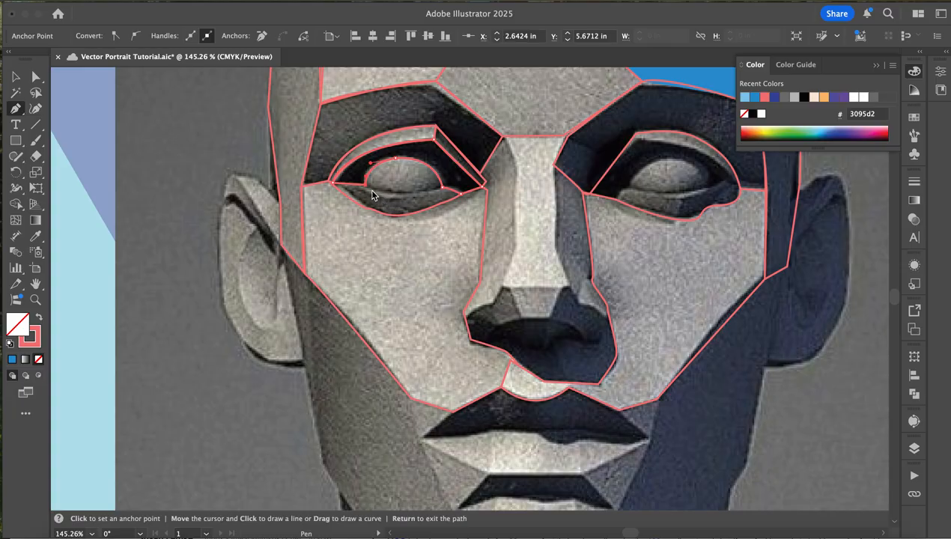
# - Trace the visible left eyeball as a closed curved shape
pyautogui.moveTo(370, 188); pyautogui.dragTo(443, 188)
pyautogui.moveTo(374, 159)
pyautogui.mouseDown()
pyautogui.moveTo(351, 166)
pyautogui.moveTo(368, 166)
pyautogui.mouseUp()
pyautogui.click(364, 184)
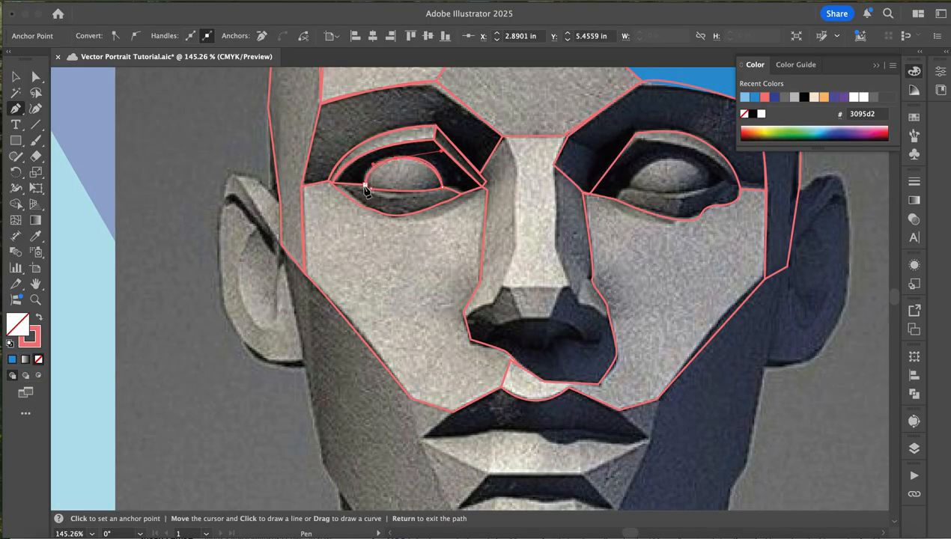
pyautogui.click(370, 188)
# - Trace the left eye's lower eyelid as a closed shape from the outer corner along the cheek edge and back under the eyeball
pyautogui.click(331, 185)
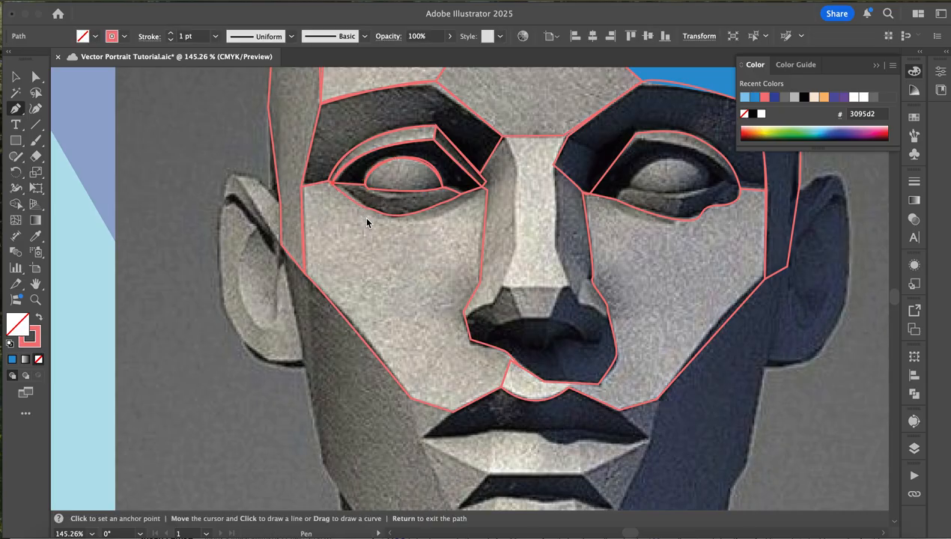
pyautogui.click(388, 206)
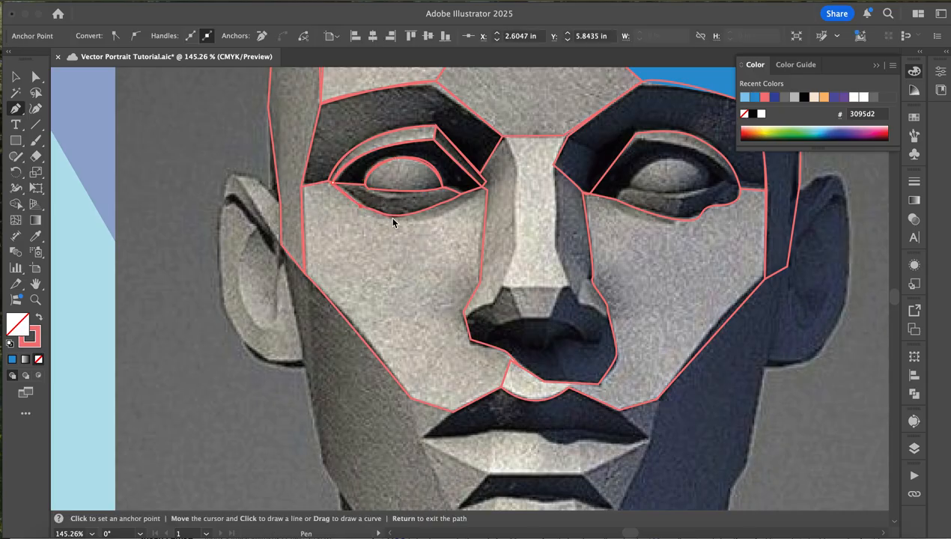
pyautogui.click(460, 194)
pyautogui.click(469, 186)
pyautogui.click(442, 188)
pyautogui.click(343, 189)
pyautogui.click(331, 183)
pyautogui.click(16, 77)
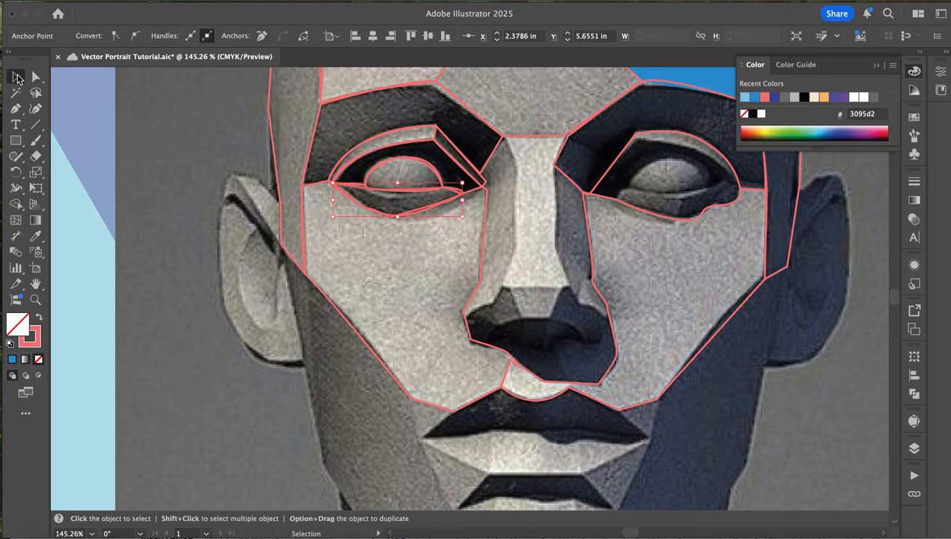
pyautogui.press('p')
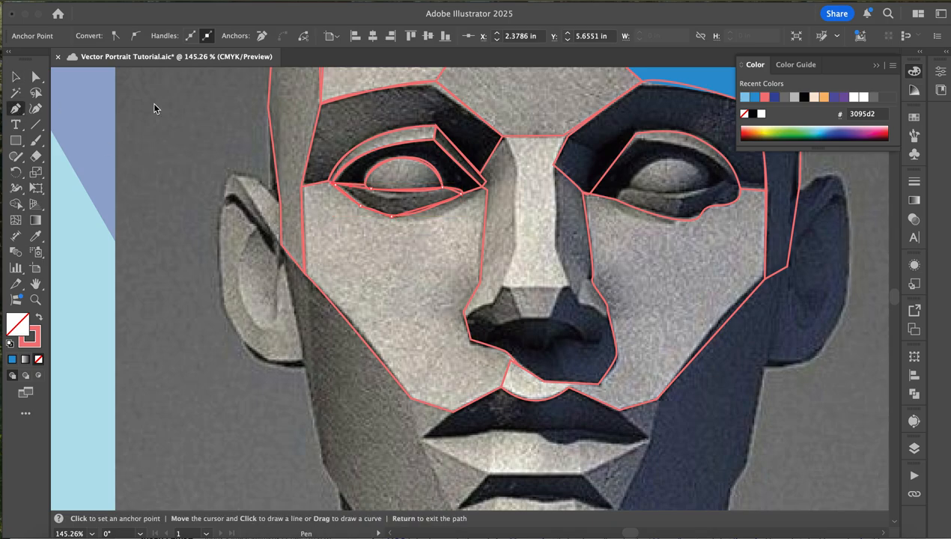
# - Trace the dark area around the right eyeball as a closed shape over the eyeball, along the upper eyelid and down to the inner corner
pyautogui.click(614, 199)
pyautogui.press('Return')
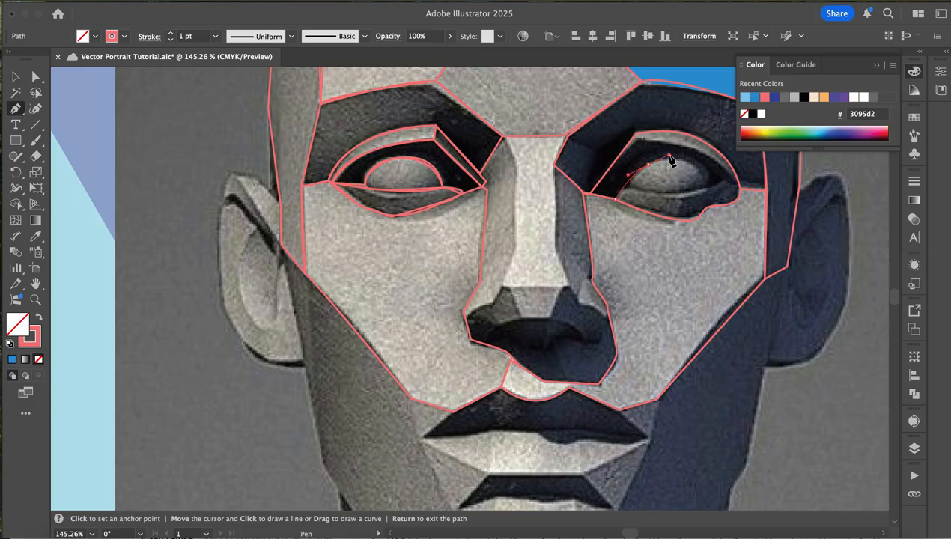
pyautogui.click(670, 158)
pyautogui.click(695, 163)
pyautogui.moveTo(708, 183); pyautogui.dragTo(738, 182)
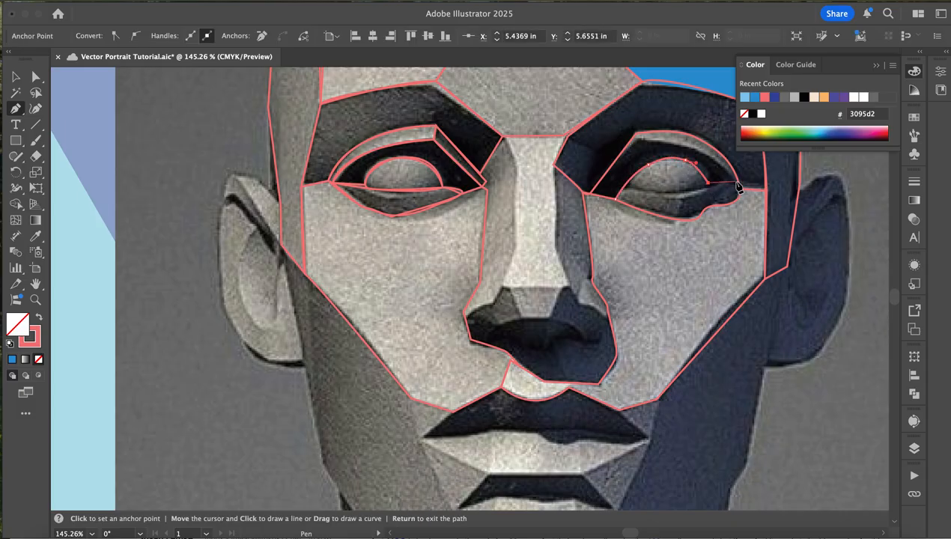
pyautogui.moveTo(682, 143); pyautogui.dragTo(631, 146)
pyautogui.click(633, 140)
pyautogui.click(590, 197)
pyautogui.click(590, 193)
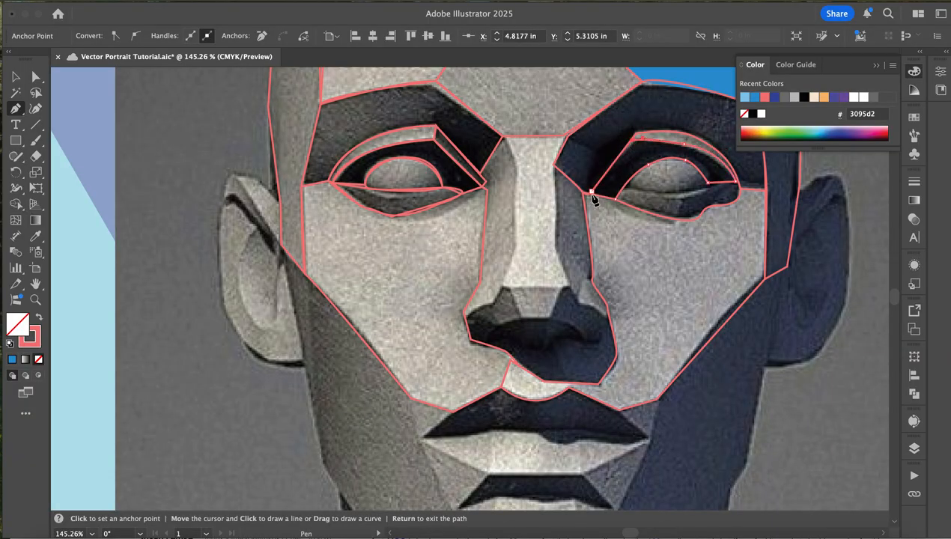
pyautogui.click(616, 198)
# - Trace the right eye's lower eyelid as a closed shape under the eyeball, along the cheek edge and up to the outer corner
pyautogui.click(622, 189)
pyautogui.press('Return')
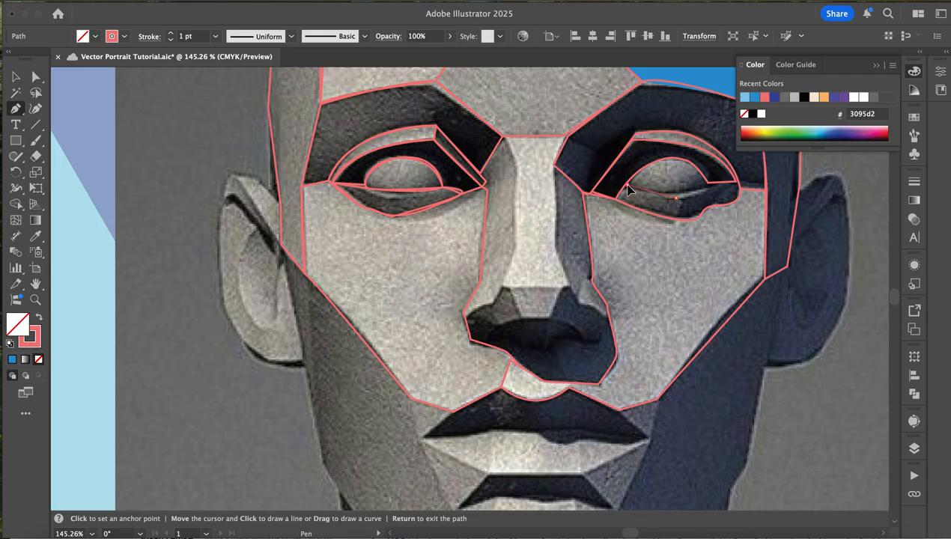
pyautogui.click(613, 198)
pyautogui.click(676, 198)
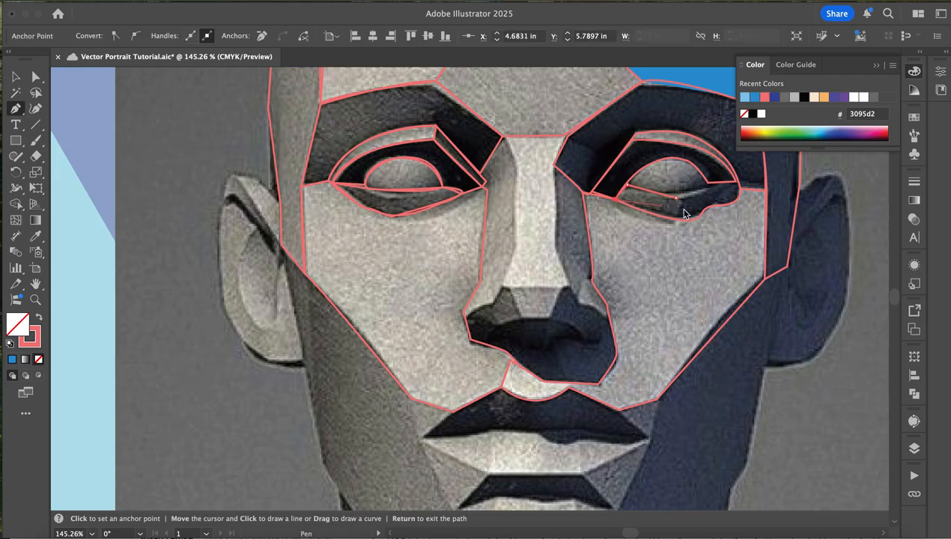
pyautogui.click(679, 219)
pyautogui.click(690, 221)
pyautogui.click(697, 215)
pyautogui.click(741, 197)
pyautogui.click(708, 182)
pyautogui.click(676, 198)
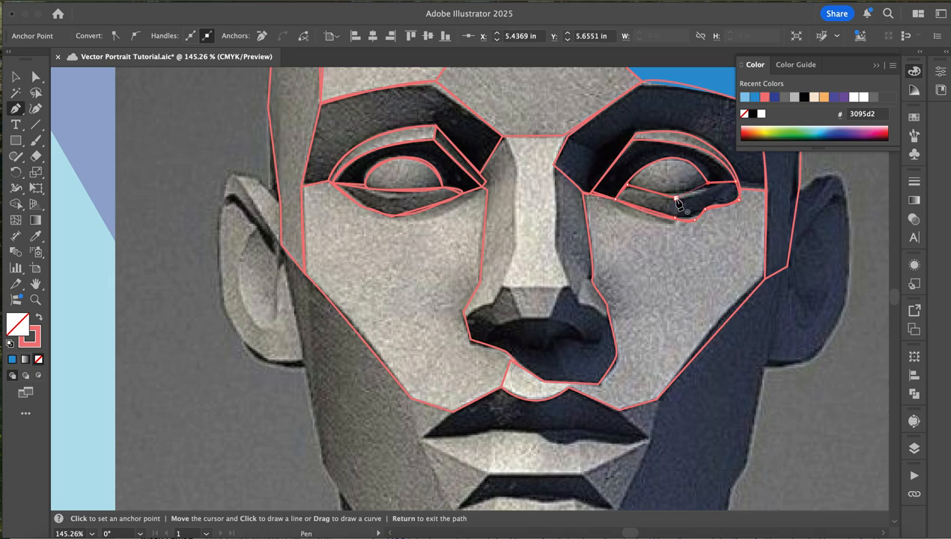
pyautogui.moveTo(676, 197); pyautogui.dragTo(659, 199)
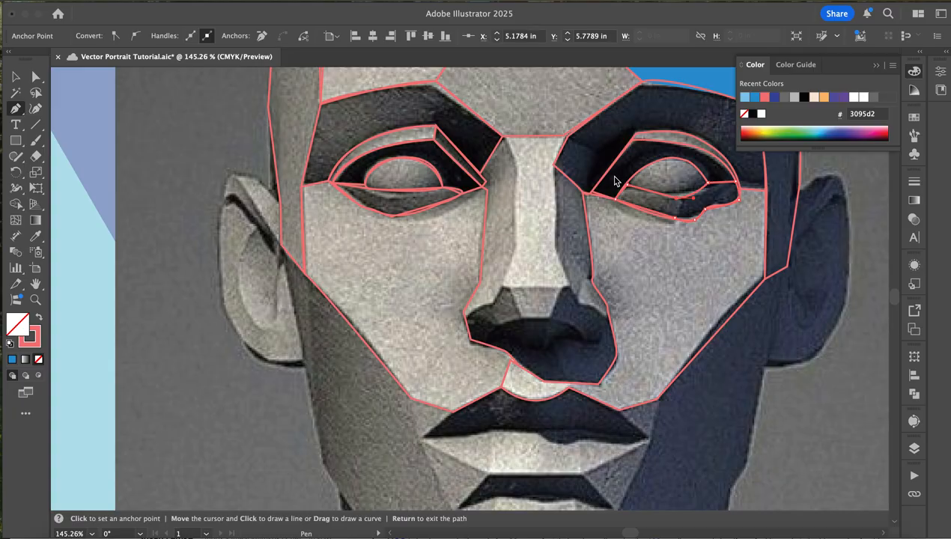
# - Select the dark shape around the left eyeball to check it, clear the selection and save the document
pyautogui.click(13, 77)
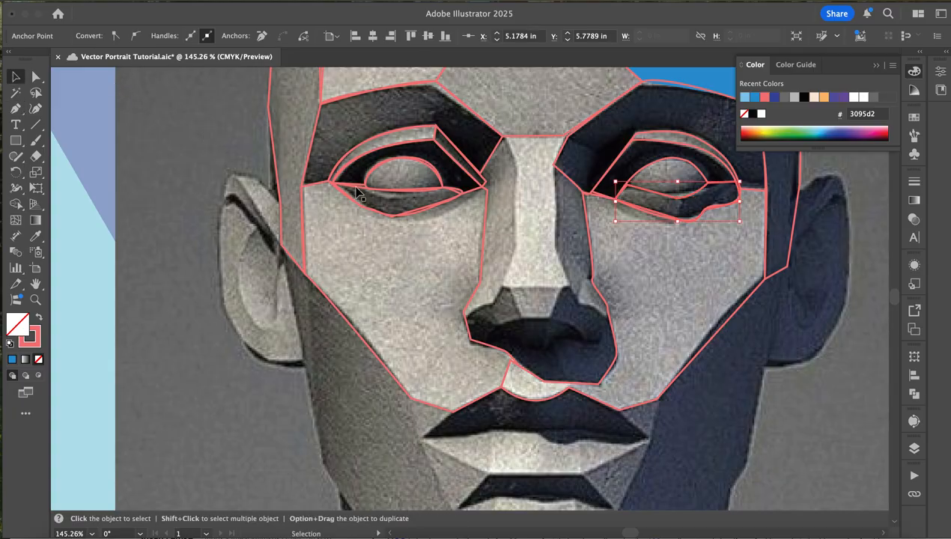
pyautogui.click(424, 166)
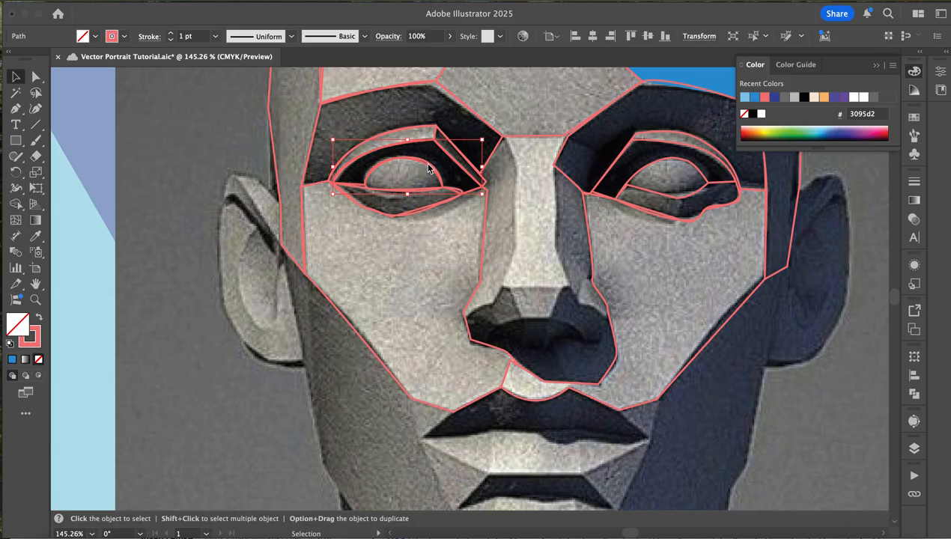
pyautogui.moveTo(427, 164); pyautogui.dragTo(476, 165)
pyautogui.press('Delete')
pyautogui.press('super+s')
pyautogui.press('p')
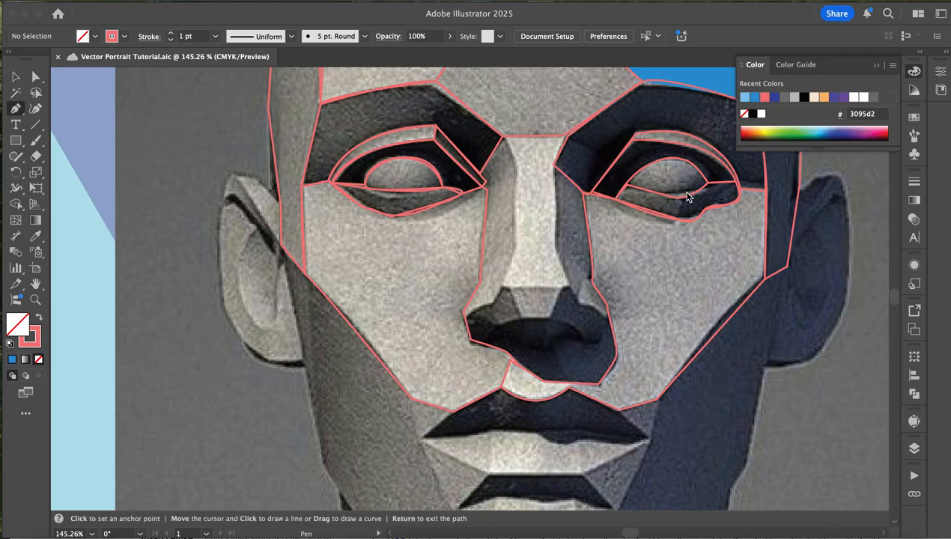
# - Trace the right eyeball as a closed shape with a flat lower edge and a curve over the top
pyautogui.click(686, 193)
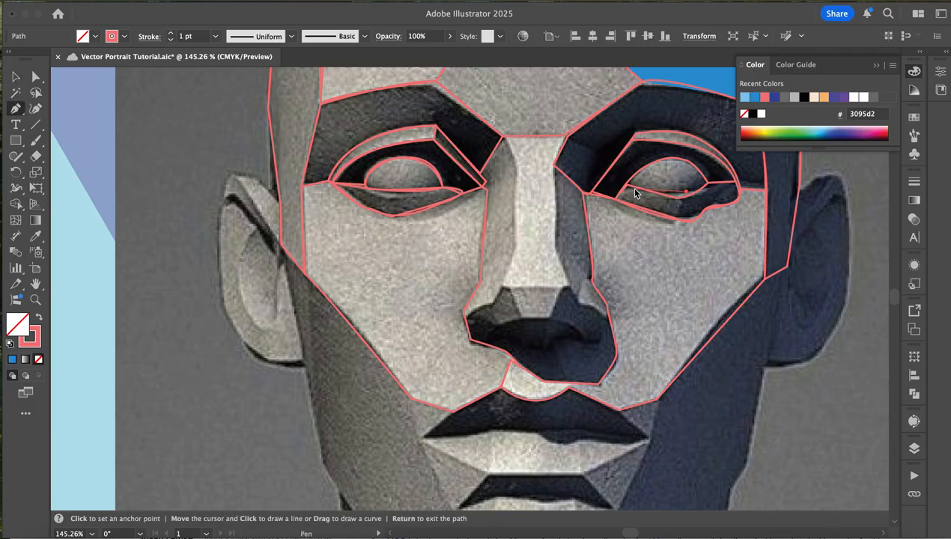
pyautogui.click(659, 192)
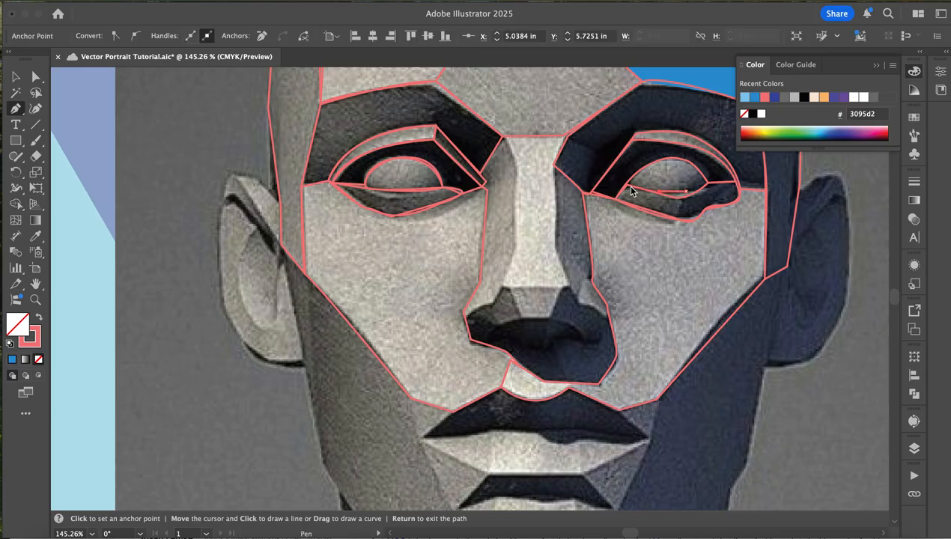
pyautogui.press('super+z')
pyautogui.moveTo(676, 161); pyautogui.dragTo(711, 182)
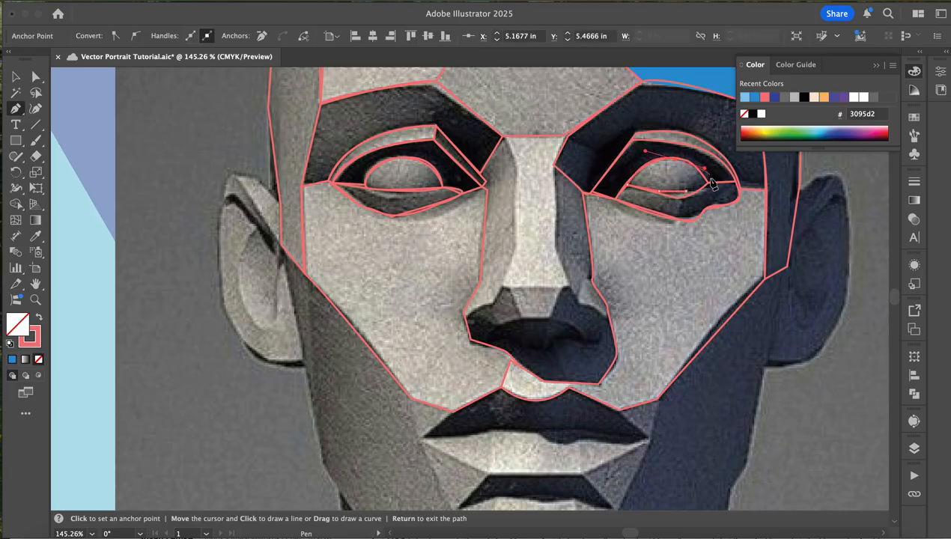
pyautogui.click(686, 191)
# - Trace the left jaw plane as a closed shape from the earlobe down to the chin, up past the mouth corner and along the cheek edge
pyautogui.scroll(-5, 239, 356)
pyautogui.hscroll(1, 238, 352)
pyautogui.click(256, 107)
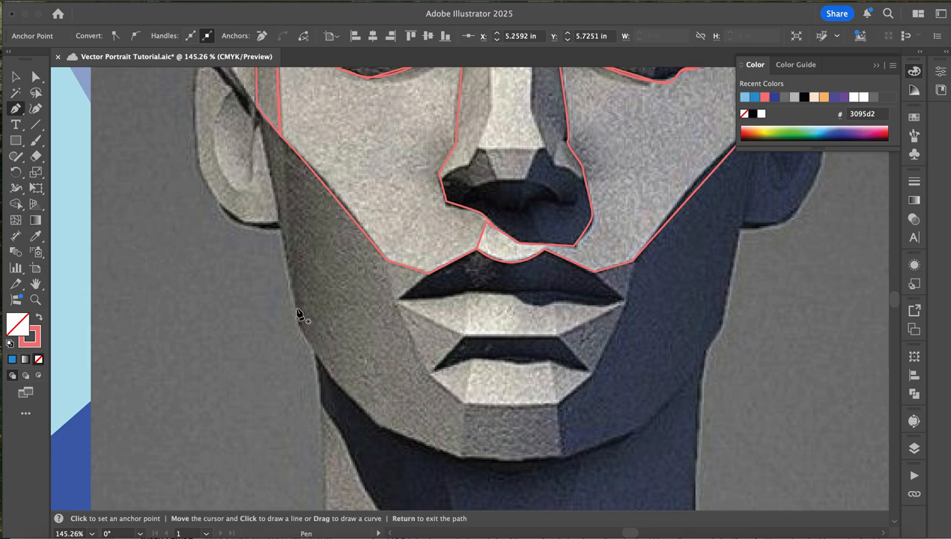
pyautogui.click(281, 231)
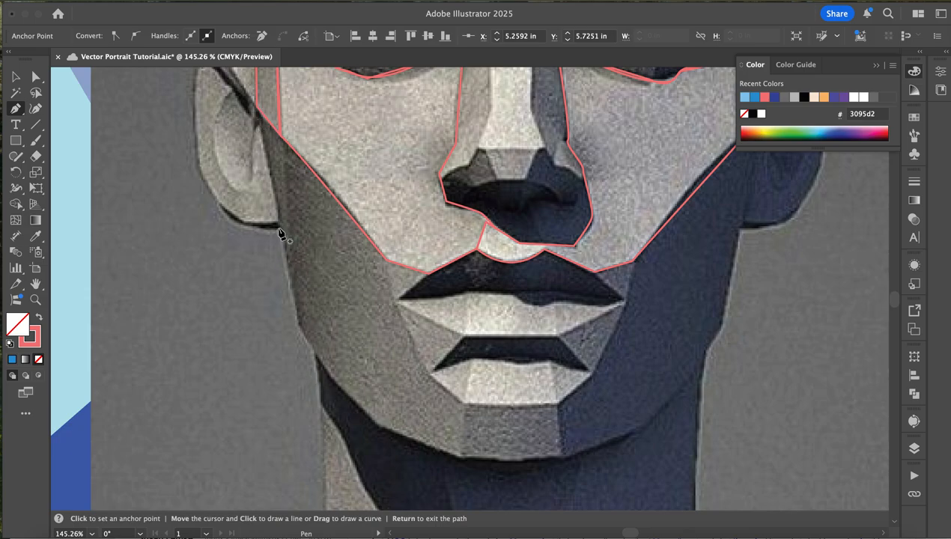
pyautogui.click(298, 327)
pyautogui.click(331, 377)
pyautogui.click(378, 428)
pyautogui.click(458, 453)
pyautogui.click(432, 374)
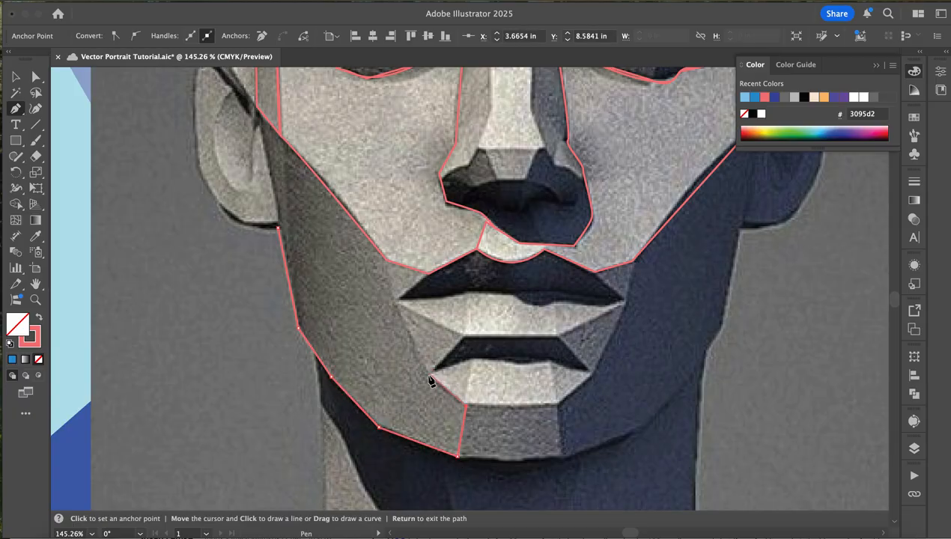
pyautogui.click(394, 304)
pyautogui.click(386, 261)
pyautogui.click(257, 107)
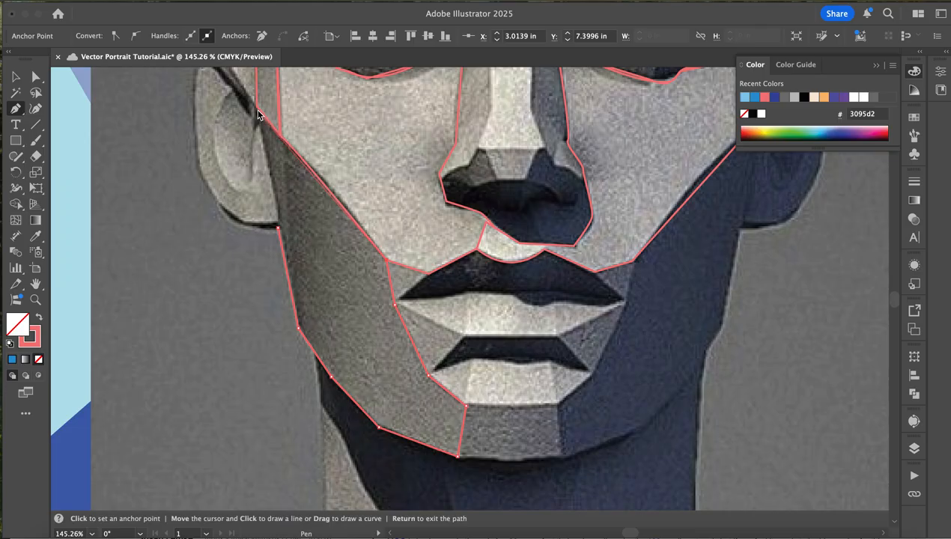
pyautogui.click(278, 228)
# - Trace the left ear's upper rim as a closed shape over the top of the ear and back along its inner edge
pyautogui.scroll(3, 247, 209)
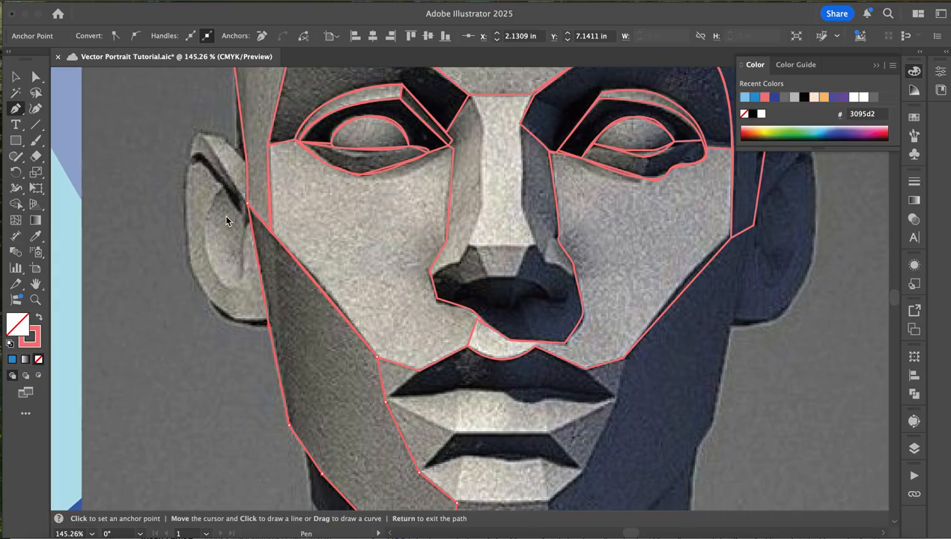
pyautogui.click(186, 164)
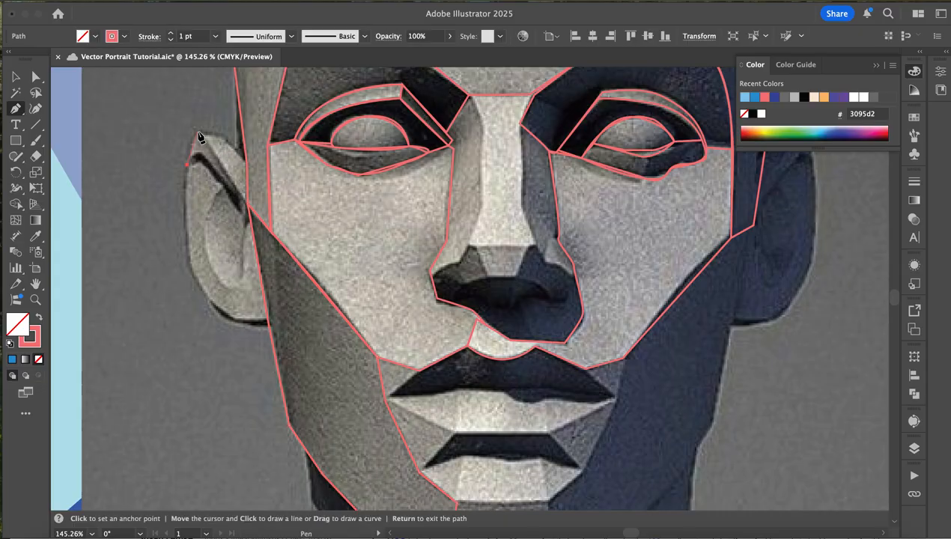
pyautogui.click(207, 131)
pyautogui.click(225, 138)
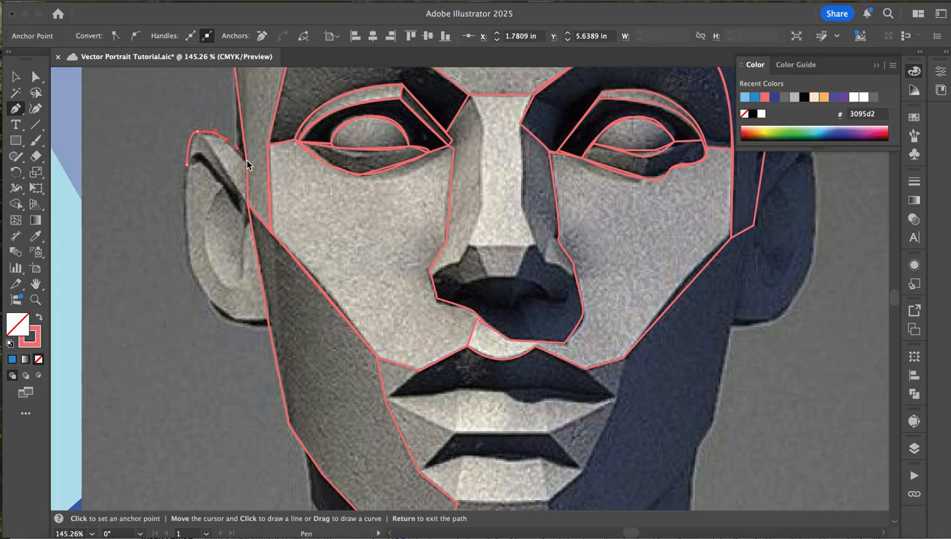
pyautogui.click(242, 201)
pyautogui.click(185, 164)
pyautogui.moveTo(134, 181); pyautogui.dragTo(170, 186)
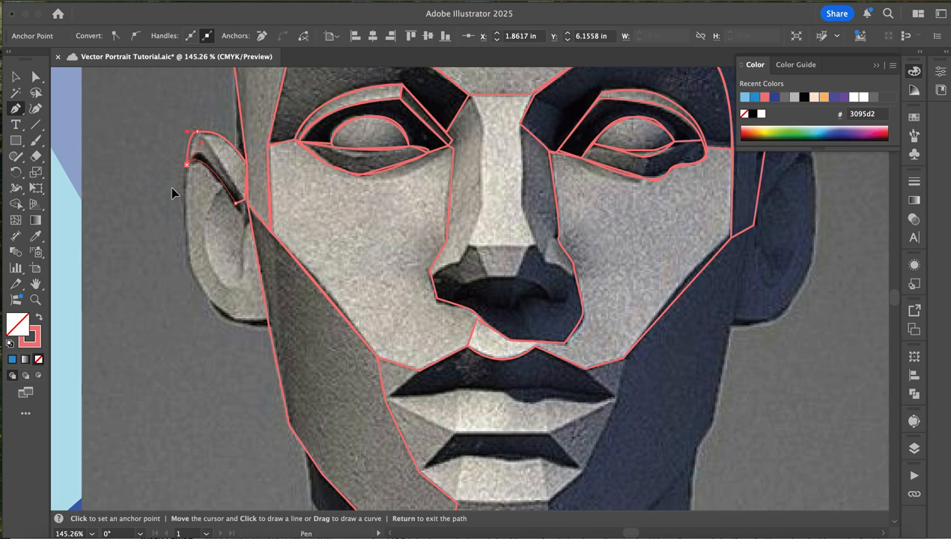
# - Trace the rest of the left ear's outer plane as a closed shape from the earlobe up the outside and back around the hollow, and deselect it
pyautogui.click(266, 323)
pyautogui.click(221, 322)
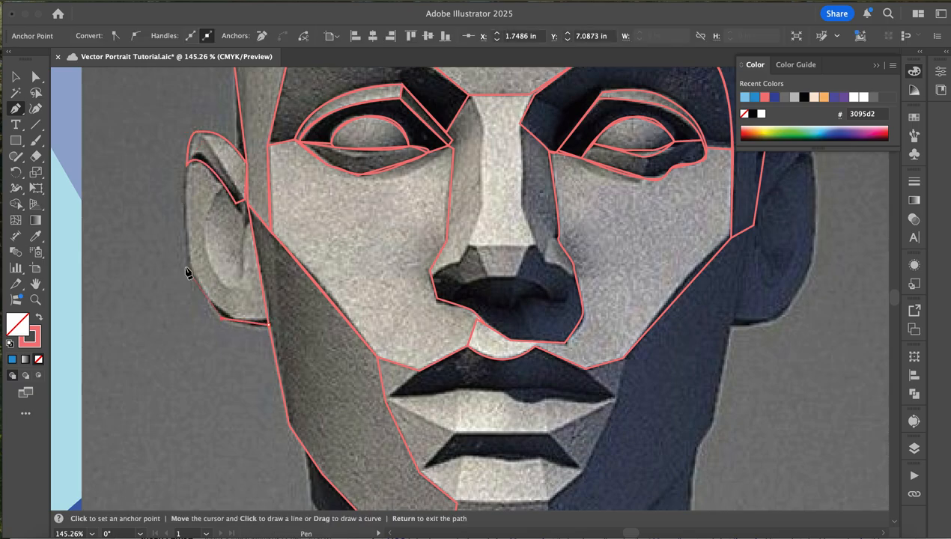
pyautogui.click(185, 266)
pyautogui.click(187, 164)
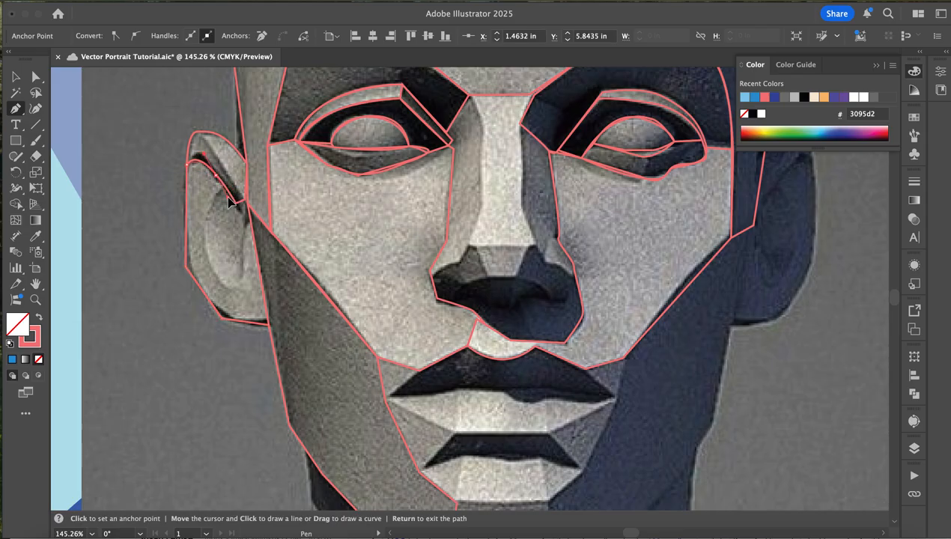
pyautogui.click(217, 193)
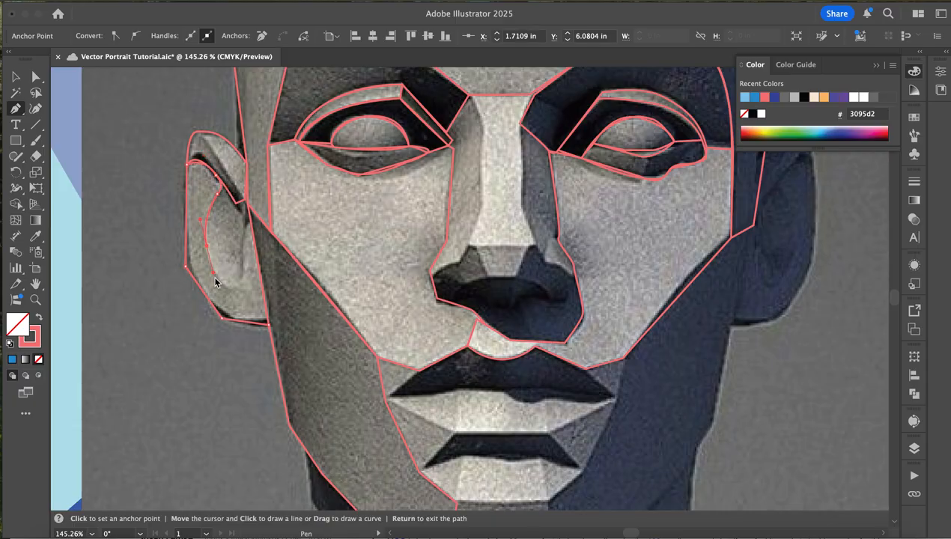
pyautogui.click(239, 284)
pyautogui.click(241, 268)
pyautogui.click(250, 216)
pyautogui.click(269, 325)
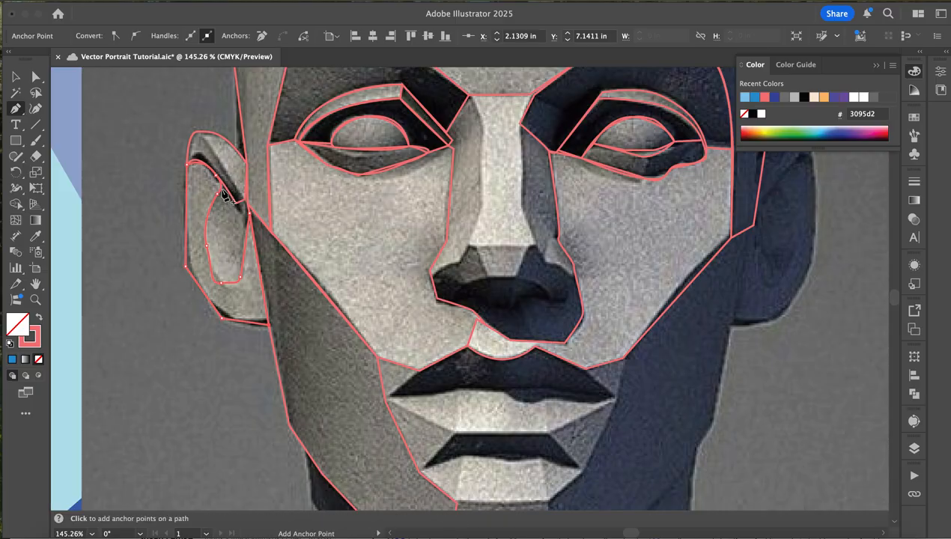
pyautogui.click(221, 193)
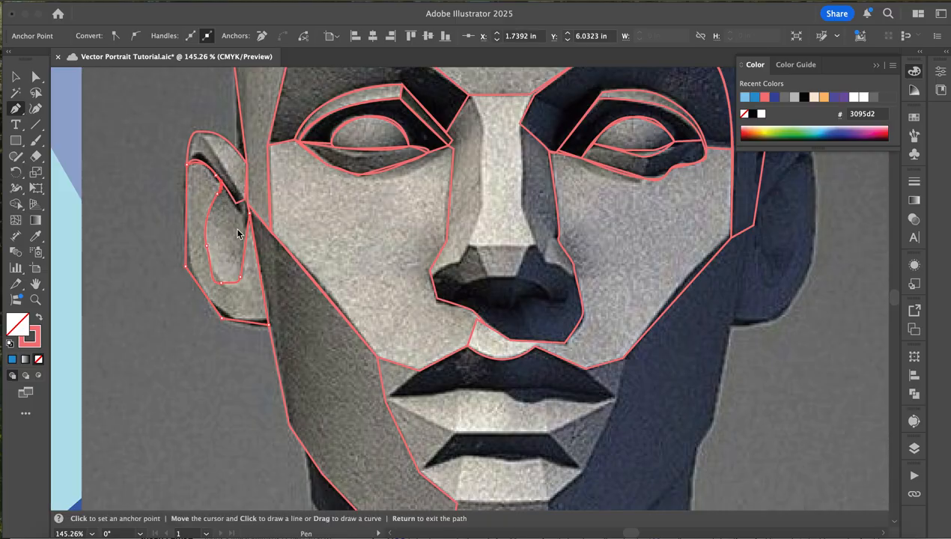
pyautogui.click(16, 76)
pyautogui.click(143, 262)
# - Trace the left ear's inner hollow as a closed shape from its lowest point up to the rim and down along the face edge
pyautogui.click(15, 107)
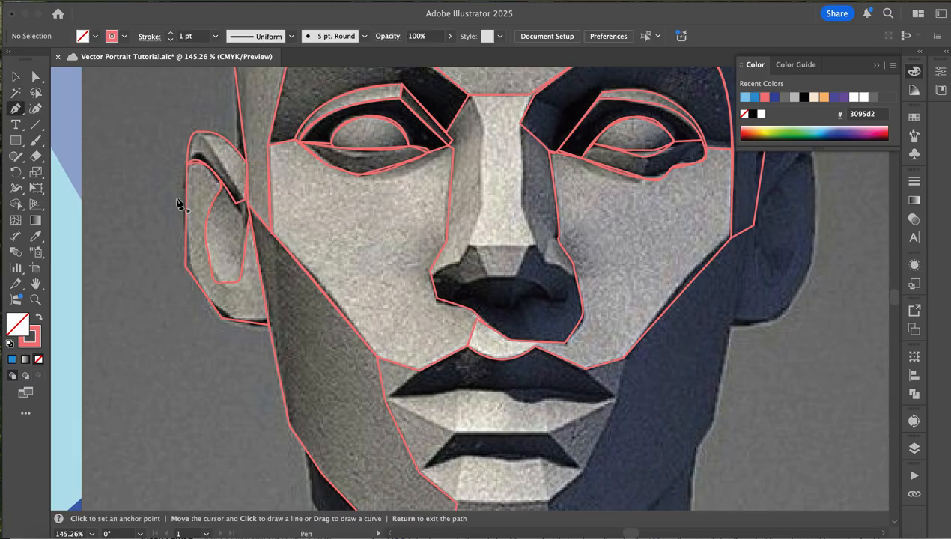
pyautogui.click(224, 283)
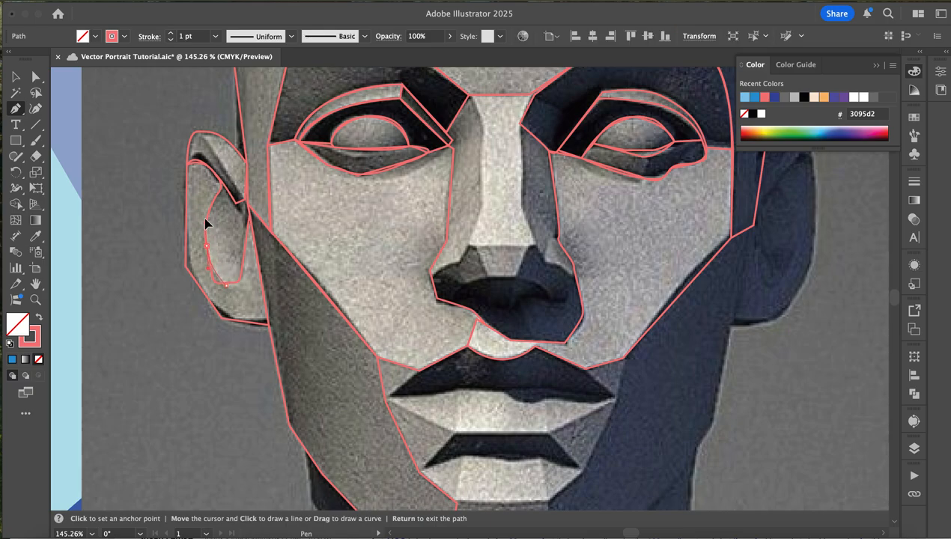
pyautogui.moveTo(207, 201); pyautogui.dragTo(222, 192)
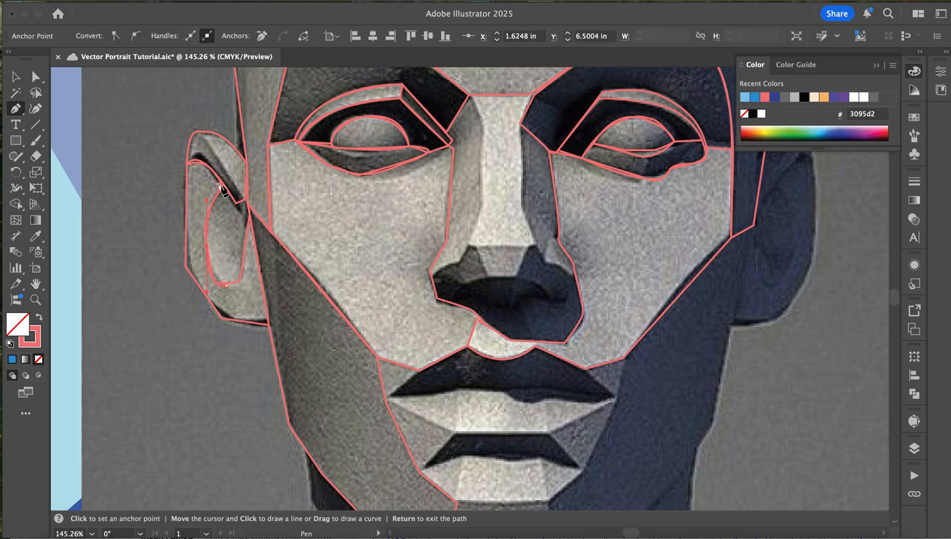
pyautogui.click(245, 201)
pyautogui.moveTo(245, 200); pyautogui.dragTo(252, 238)
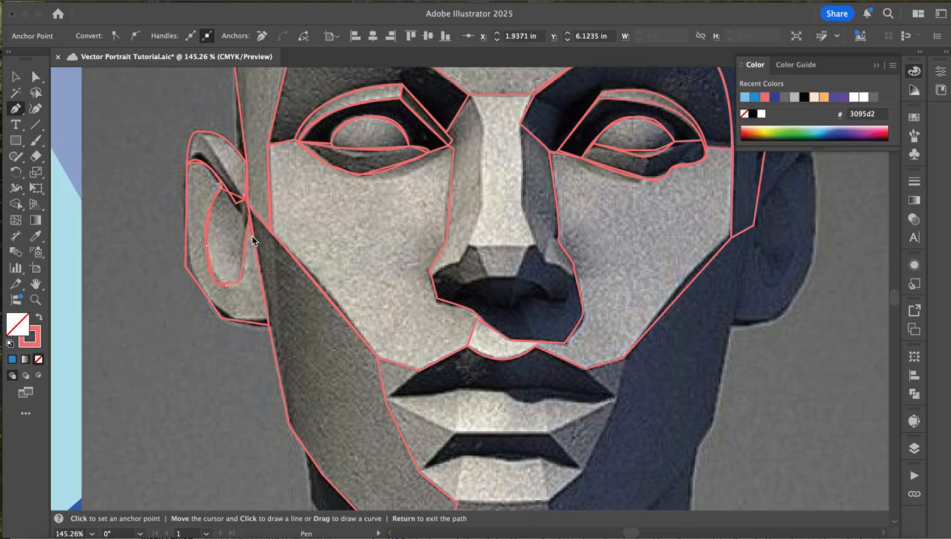
pyautogui.click(240, 278)
pyautogui.click(226, 286)
# - Trace the nose's left side plane as a closed shape from the bridge down to the nostril wing and back up the cheek edge
pyautogui.scroll(-5, 595, 287)
pyautogui.hscroll(3, 594, 286)
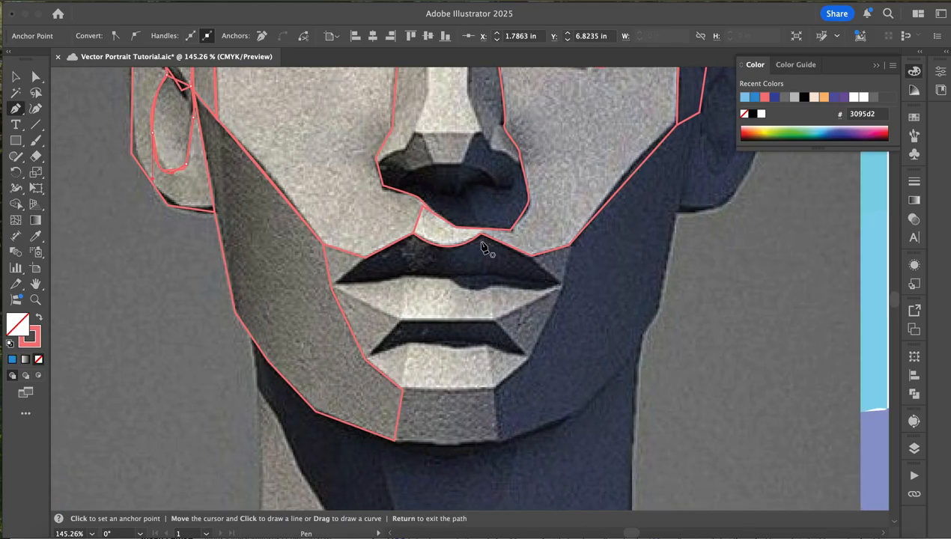
pyautogui.scroll(3, 484, 250)
pyautogui.hscroll(1, 484, 250)
pyautogui.scroll(4, 387, 271)
pyautogui.hscroll(1, 388, 271)
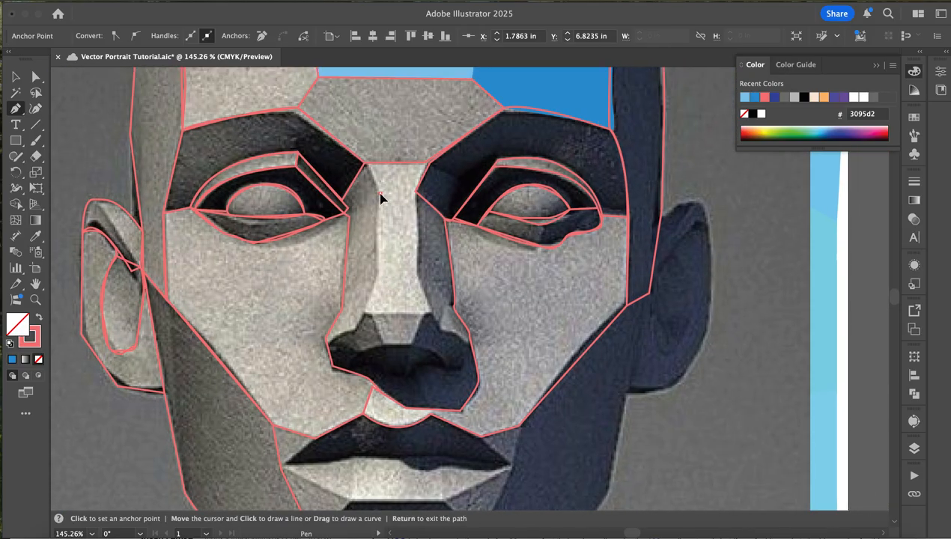
pyautogui.click(379, 268)
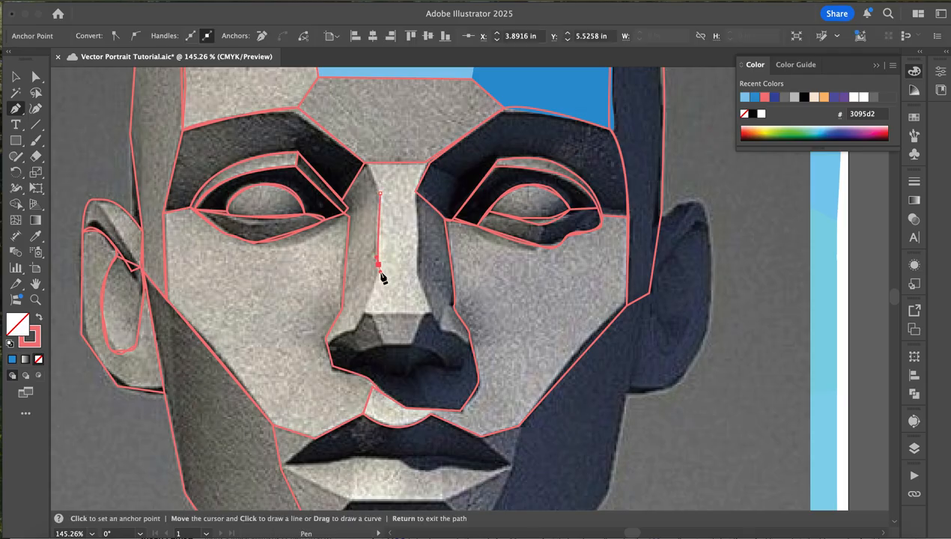
pyautogui.click(364, 313)
pyautogui.click(353, 334)
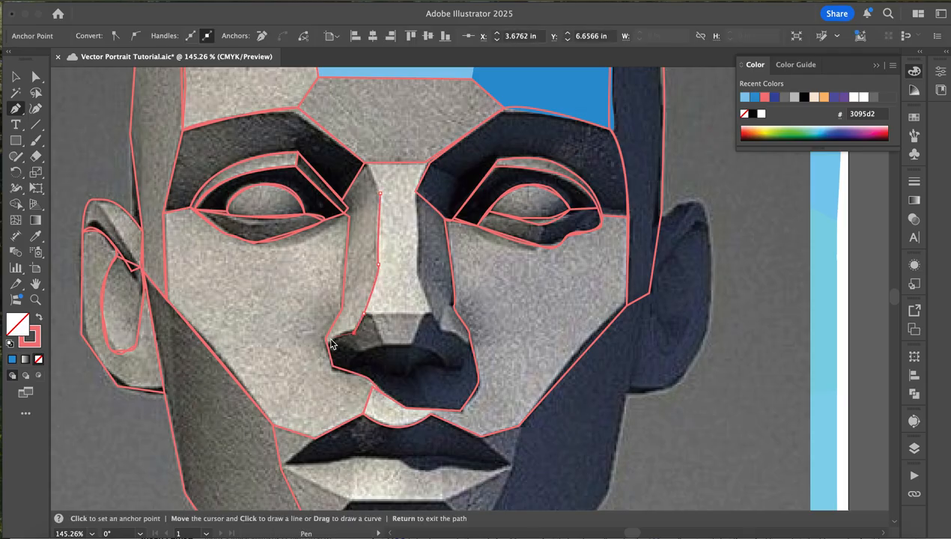
pyautogui.click(326, 340)
pyautogui.click(342, 308)
pyautogui.click(345, 209)
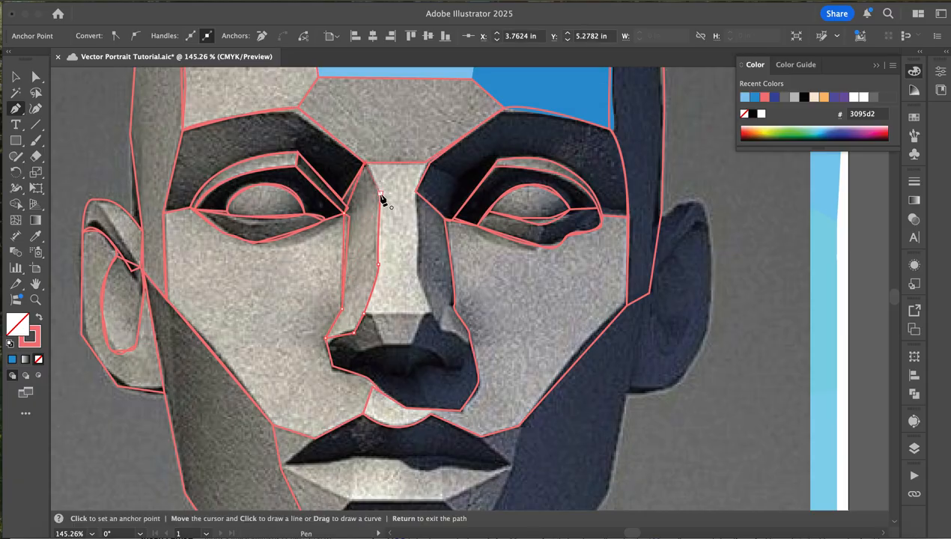
pyautogui.click(380, 193)
# - Trace the nose's right side plane as a closed shape from the bridge down to the nostril wing and back up the cheek edge
pyautogui.click(414, 272)
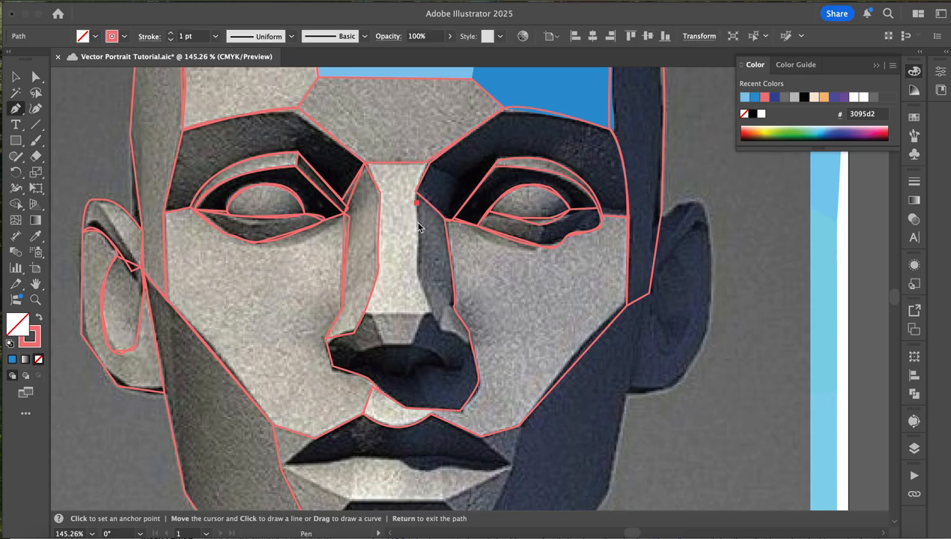
pyautogui.click(443, 335)
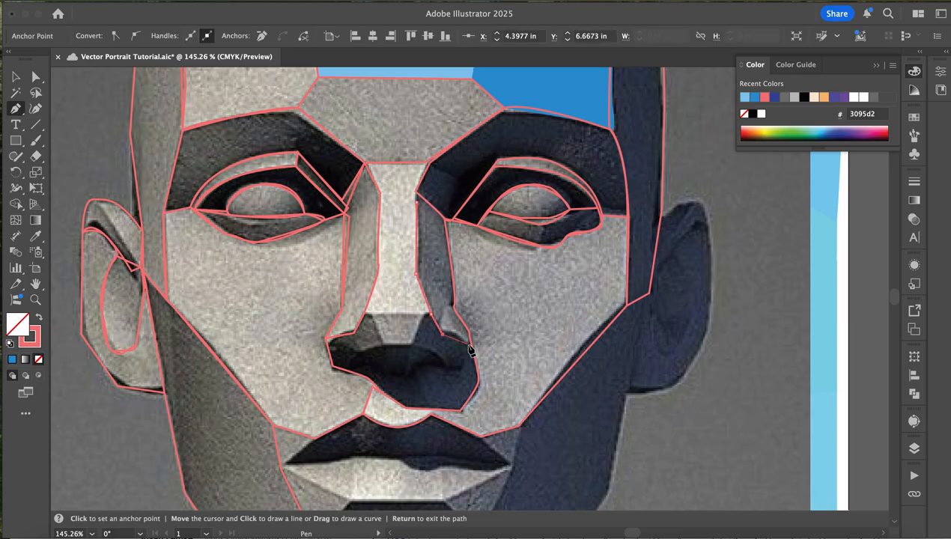
pyautogui.click(469, 344)
pyautogui.click(462, 323)
pyautogui.click(453, 305)
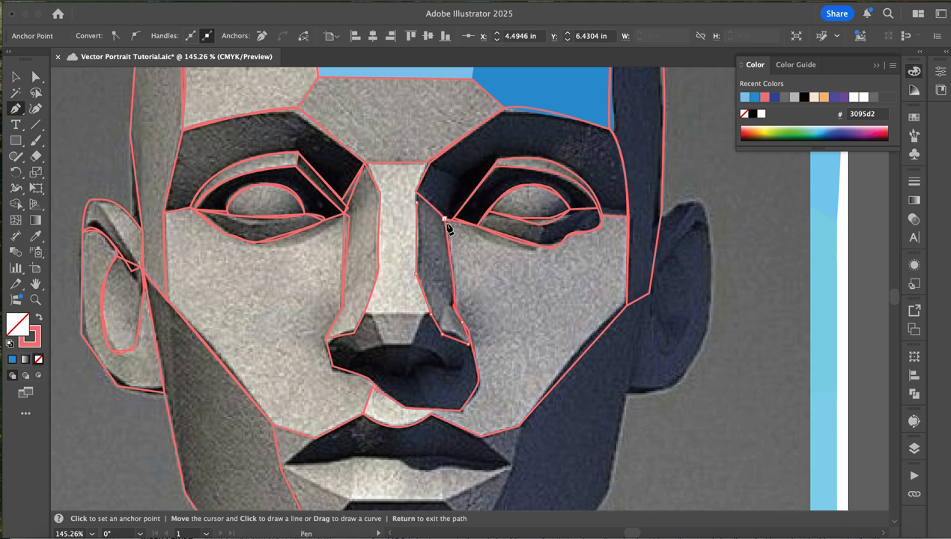
pyautogui.click(446, 221)
pyautogui.click(415, 193)
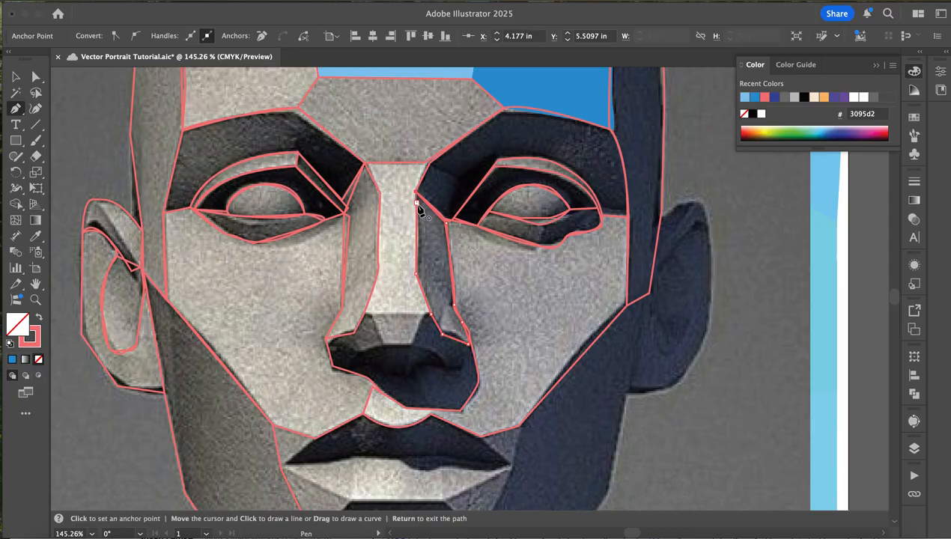
# - Trace the underside of the nose tip as a closed shape between the bridge's lower edge and the dark nostril area, out to the left wing
pyautogui.click(366, 315)
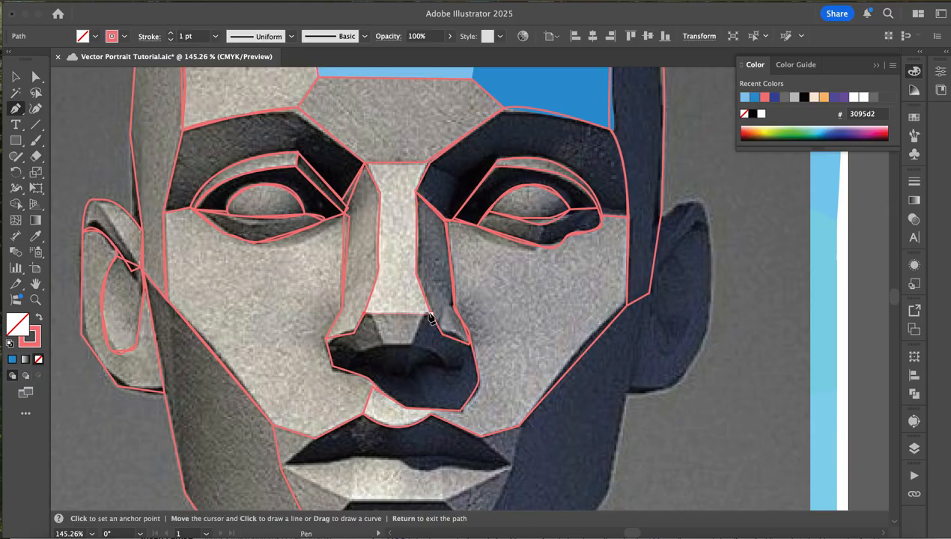
pyautogui.click(430, 314)
pyautogui.click(415, 345)
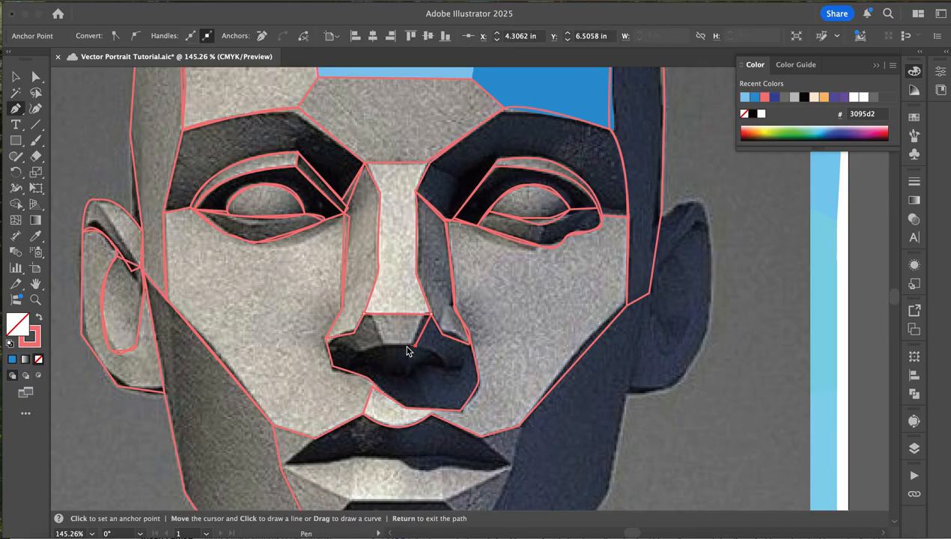
pyautogui.click(357, 350)
pyautogui.click(327, 339)
pyautogui.click(365, 315)
# - Trace the right nostril as a small closed triangular shape with a curved top
pyautogui.click(450, 366)
pyautogui.moveTo(425, 346); pyautogui.dragTo(414, 347)
pyautogui.click(407, 374)
pyautogui.click(451, 366)
pyautogui.click(15, 76)
# - Trace the dark upper lip as a closed shape, from the left mouth corner along the lip line and back over the cupid's bow
pyautogui.scroll(-3, 393, 280)
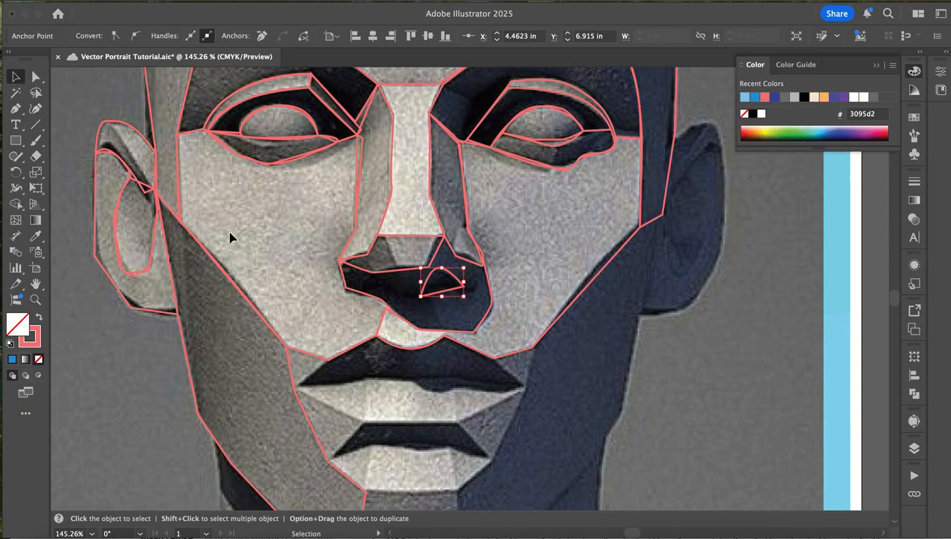
pyautogui.scroll(-5, 199, 317)
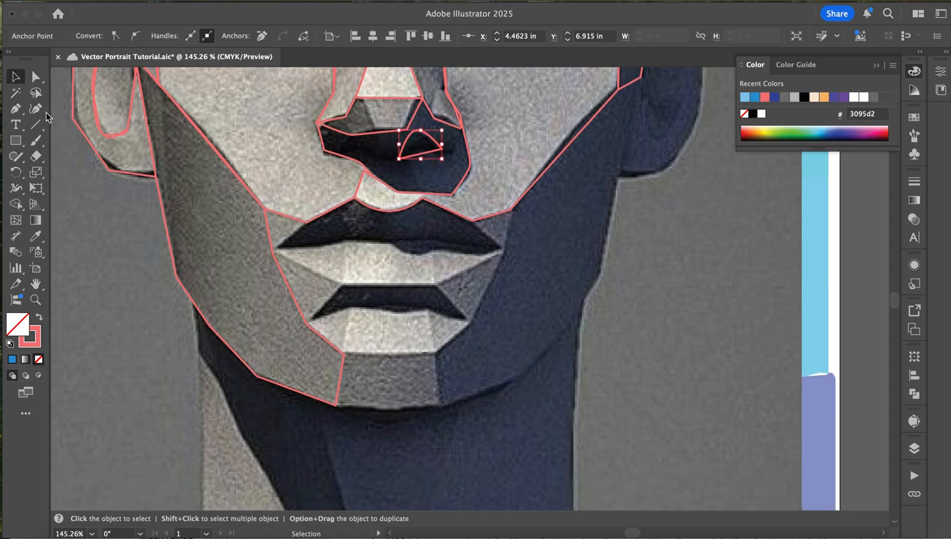
pyautogui.click(9, 109)
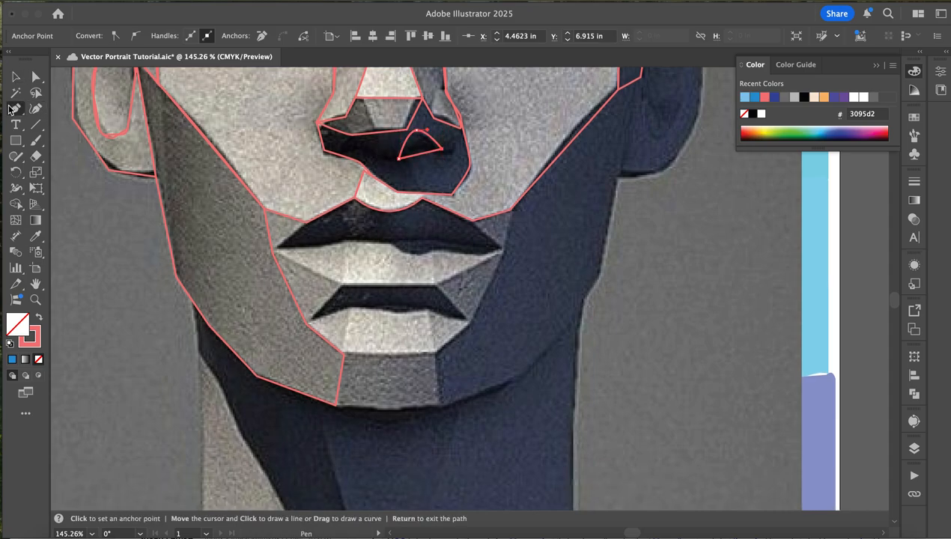
pyautogui.click(274, 252)
pyautogui.moveTo(352, 239); pyautogui.dragTo(366, 239)
pyautogui.click(392, 241)
pyautogui.click(447, 245)
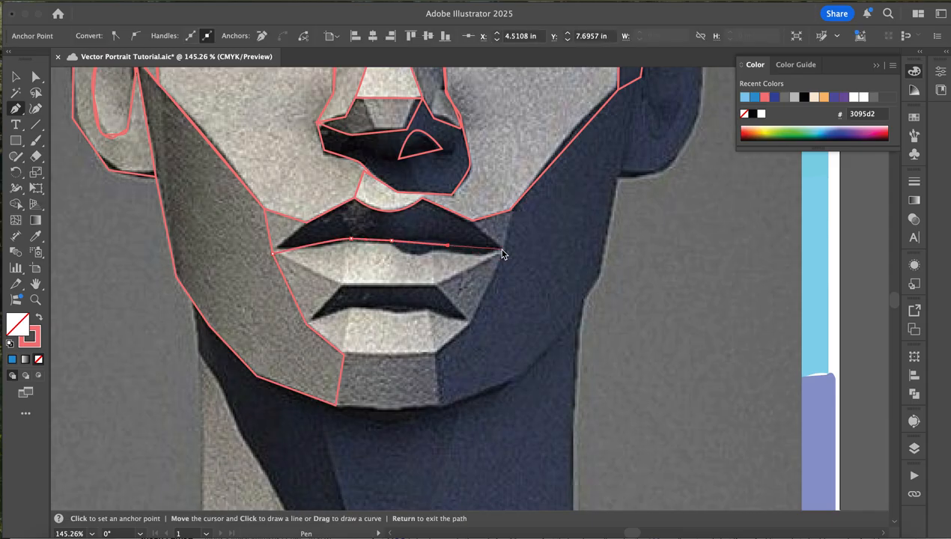
pyautogui.click(501, 251)
pyautogui.click(472, 223)
pyautogui.moveTo(354, 198)
pyautogui.mouseDown()
pyautogui.moveTo(356, 211)
pyautogui.moveTo(311, 191)
pyautogui.moveTo(312, 167)
pyautogui.moveTo(348, 191)
pyautogui.mouseUp()
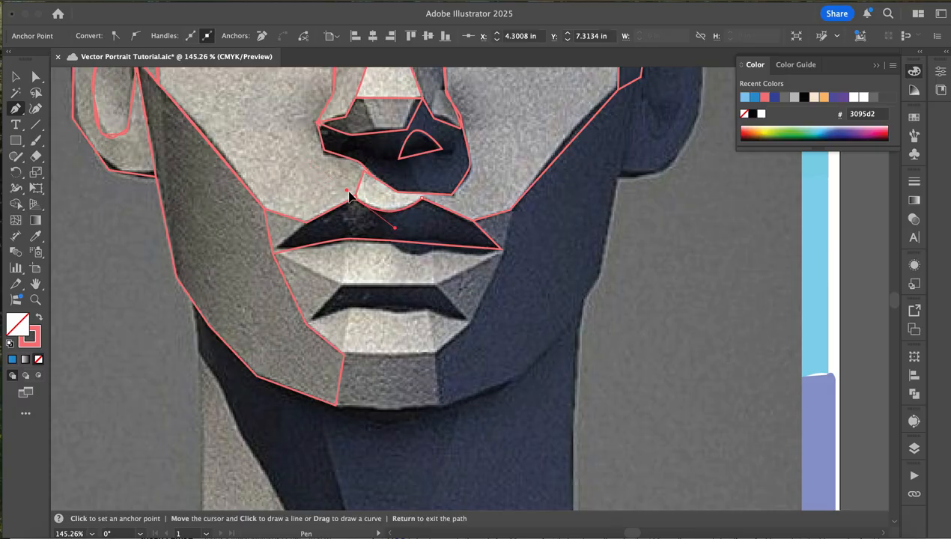
pyautogui.click(306, 223)
pyautogui.click(273, 254)
# - Trace the light lower lip as a closed shape between its flat lower edge, both mouth corners and the lip line
pyautogui.click(340, 286)
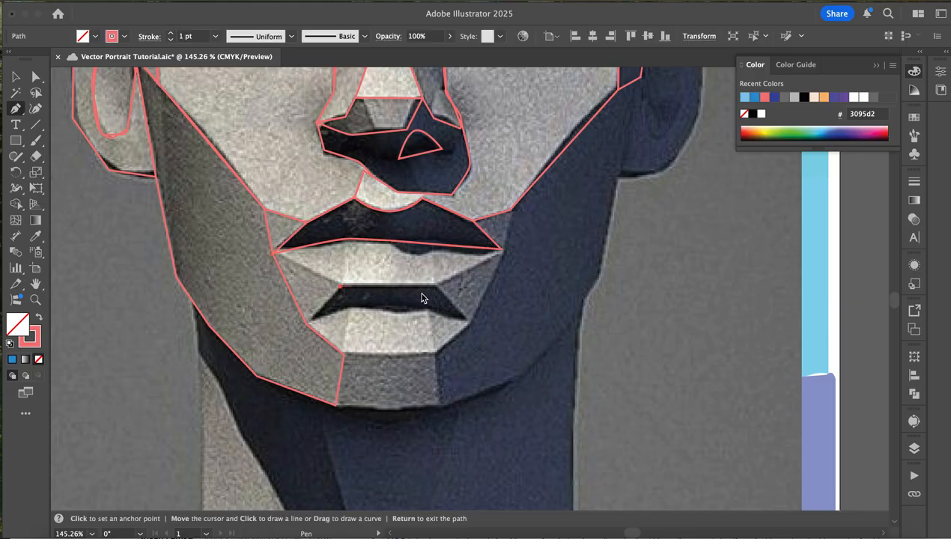
pyautogui.click(438, 286)
pyautogui.click(500, 249)
pyautogui.click(373, 239)
pyautogui.click(318, 245)
pyautogui.click(274, 253)
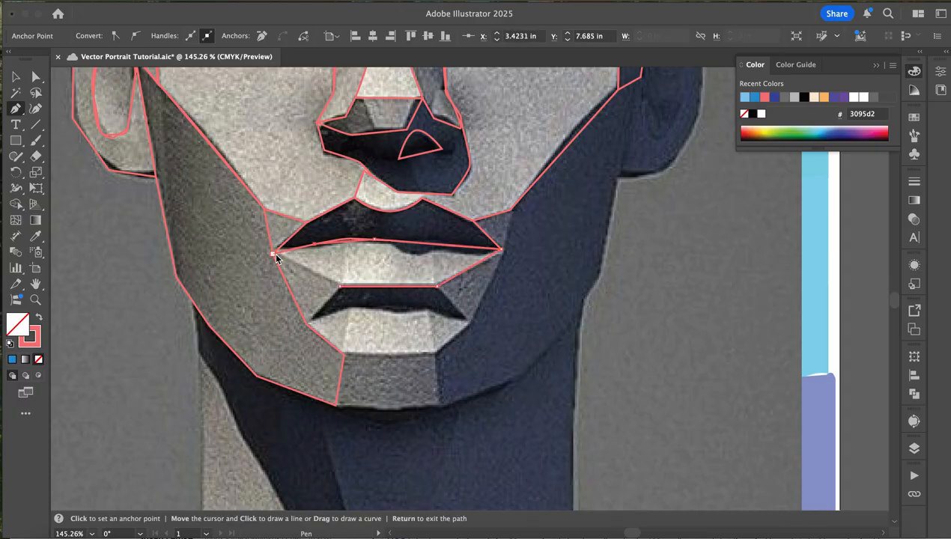
pyautogui.click(339, 286)
# - Trace the triangular plane beside the lower lip below the right mouth corner as a closed shape
pyautogui.click(470, 323)
pyautogui.click(503, 250)
pyautogui.click(470, 322)
pyautogui.moveTo(470, 321); pyautogui.dragTo(459, 328)
# - Trace the triangular plane beside the lower lip below the left mouth corner as a closed shape
pyautogui.click(307, 324)
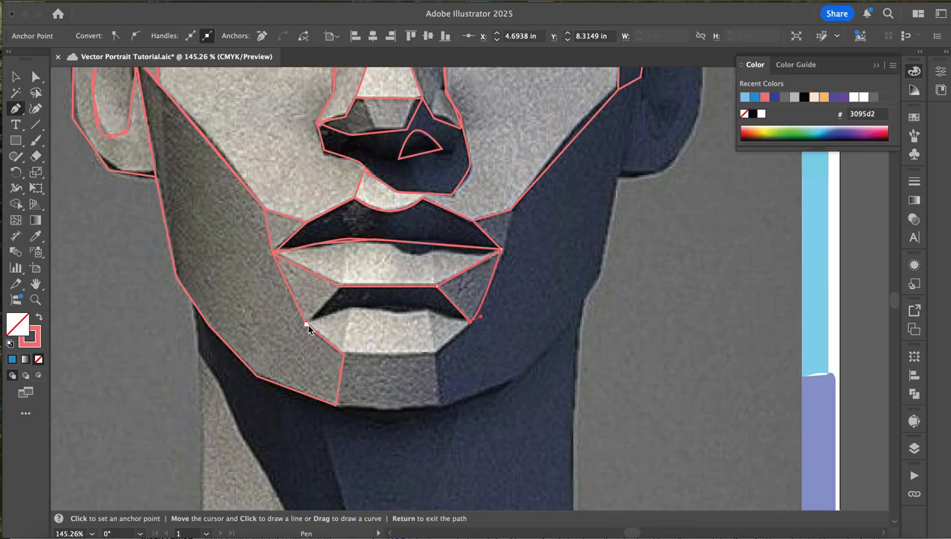
pyautogui.click(341, 286)
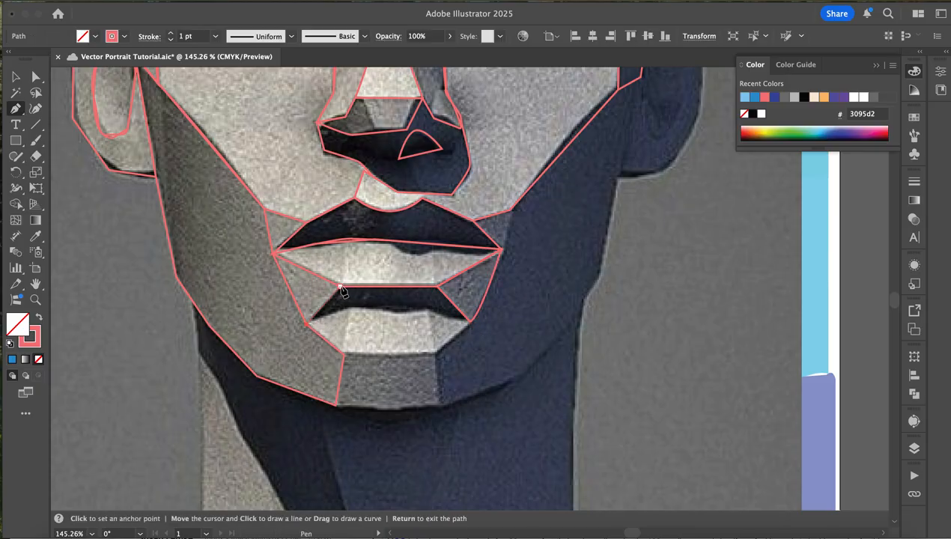
pyautogui.click(273, 254)
pyautogui.click(307, 324)
# - Trace the light plane between the shadow under the lower lip and the chin as a closed shape with a curved upper edge
pyautogui.click(343, 354)
pyautogui.click(436, 351)
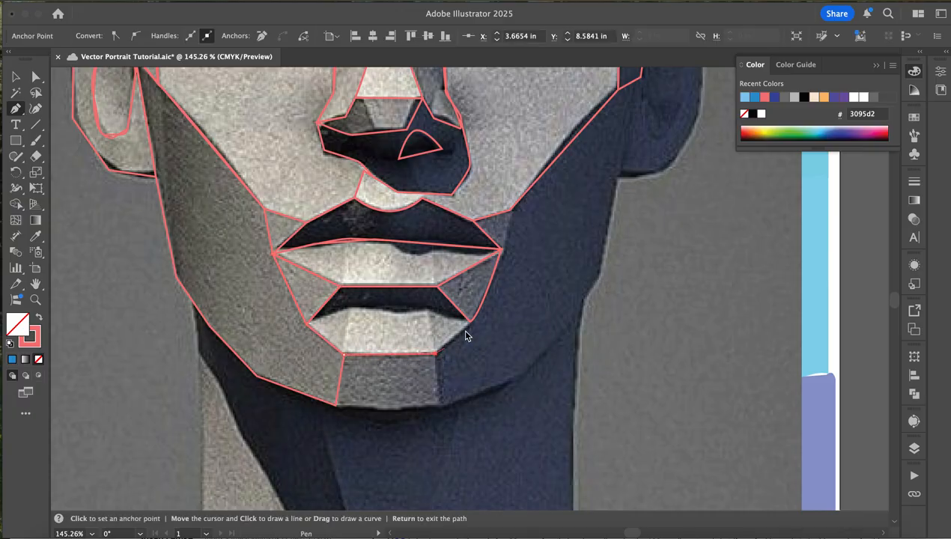
pyautogui.click(469, 323)
pyautogui.click(355, 308)
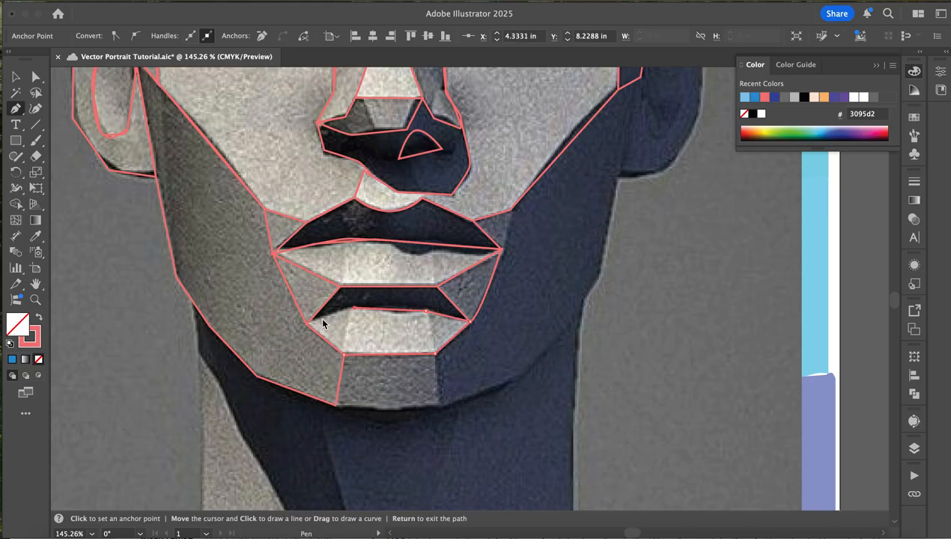
pyautogui.click(307, 325)
pyautogui.click(343, 354)
# - Trace the front chin plane as a closed four-sided shape with a curved lower edge
pyautogui.click(442, 405)
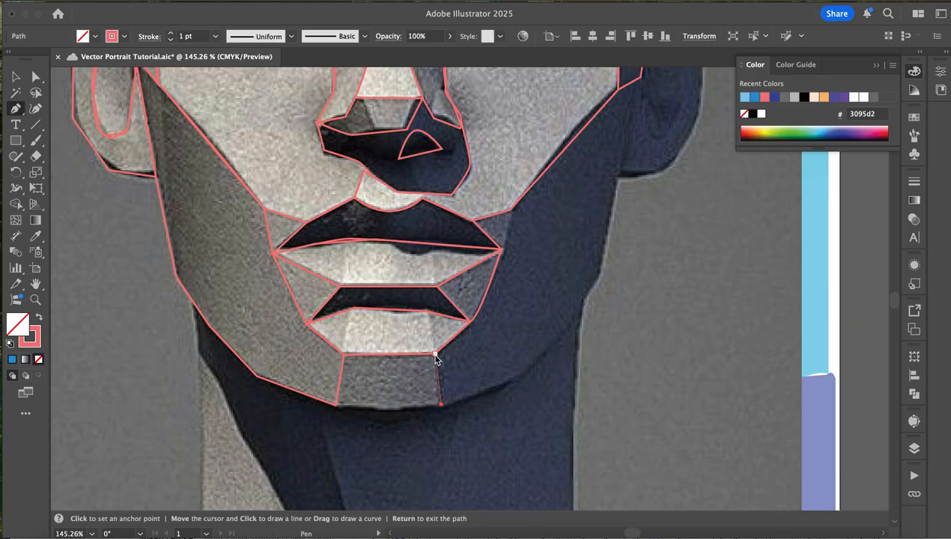
pyautogui.click(435, 352)
pyautogui.click(343, 355)
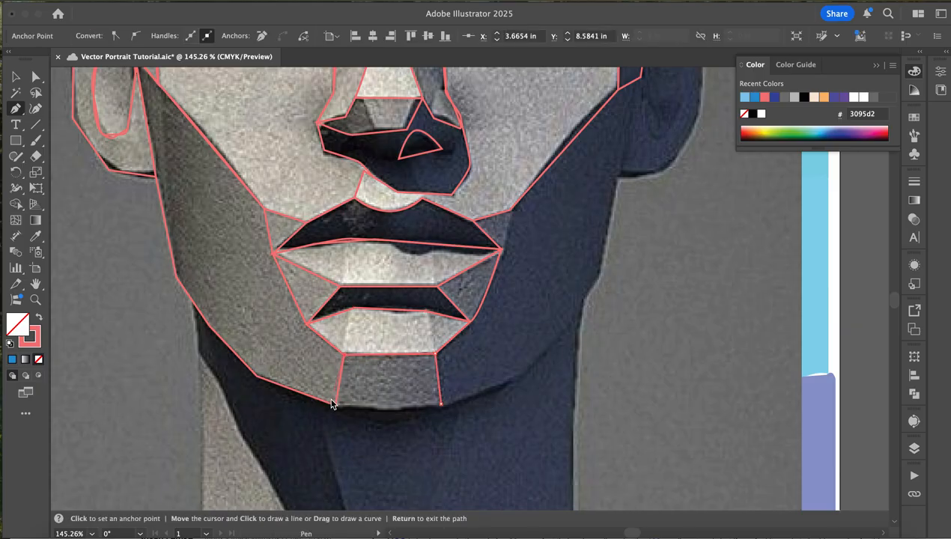
pyautogui.click(336, 405)
pyautogui.moveTo(440, 404); pyautogui.dragTo(474, 394)
# - Start the dark right side plane by tracing the outer contour from the lower jaw up around the right ear to its top
pyautogui.scroll(3, 636, 262)
pyautogui.hscroll(2, 636, 262)
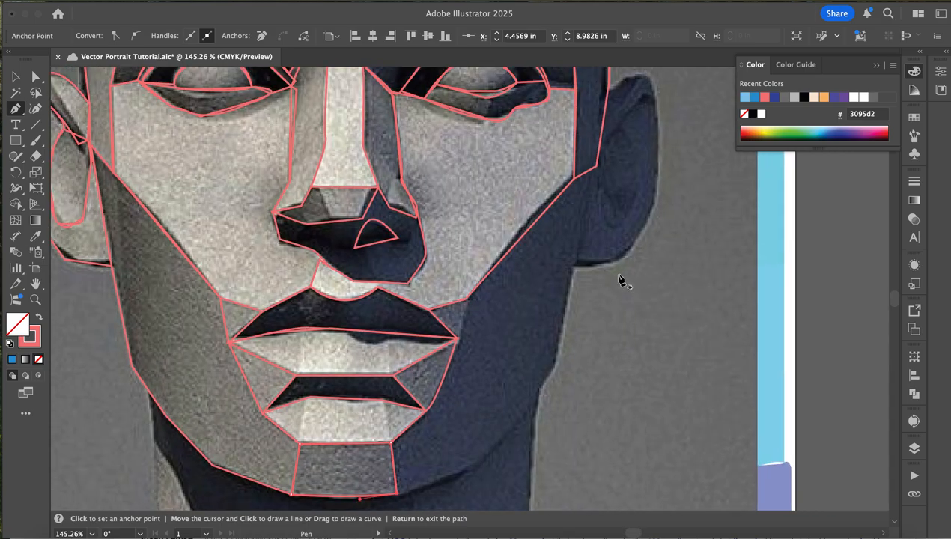
pyautogui.scroll(-3, 620, 280)
pyautogui.hscroll(-1, 620, 280)
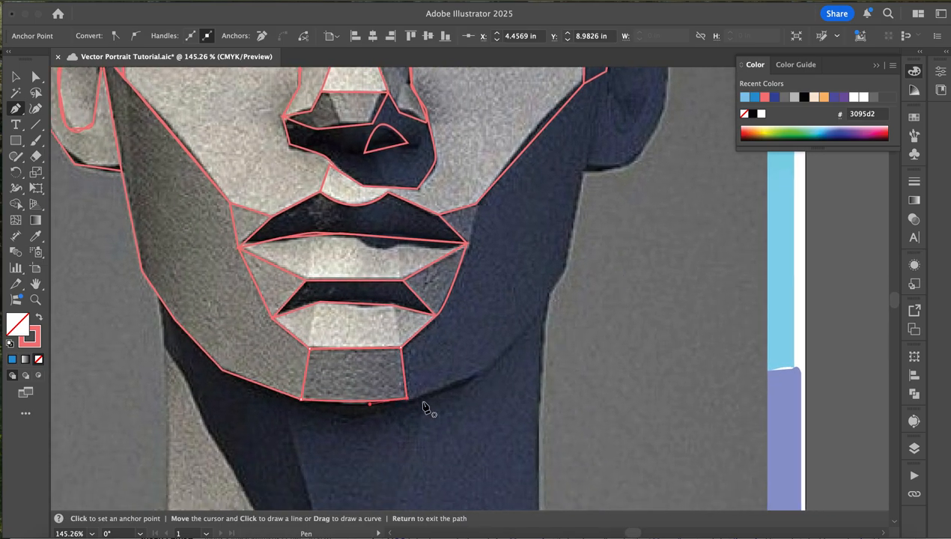
pyautogui.click(493, 365)
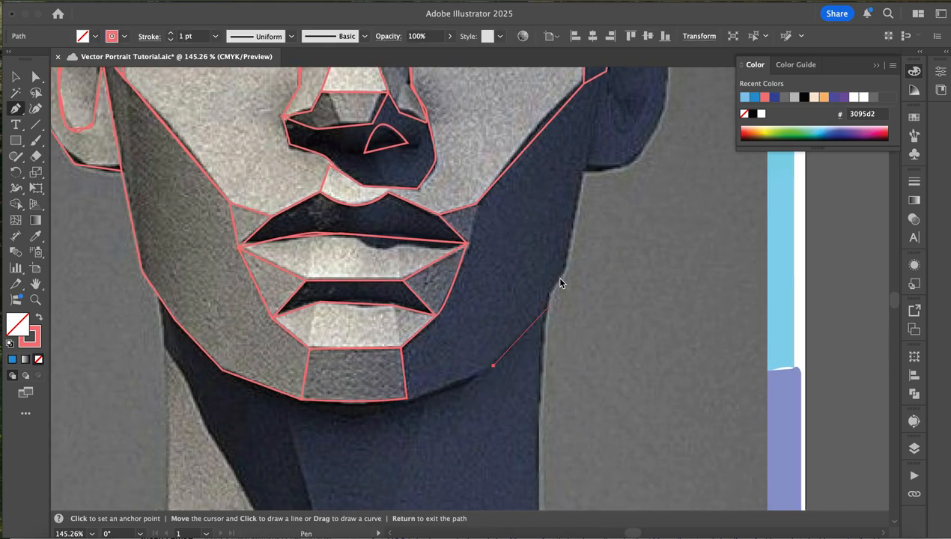
pyautogui.click(565, 271)
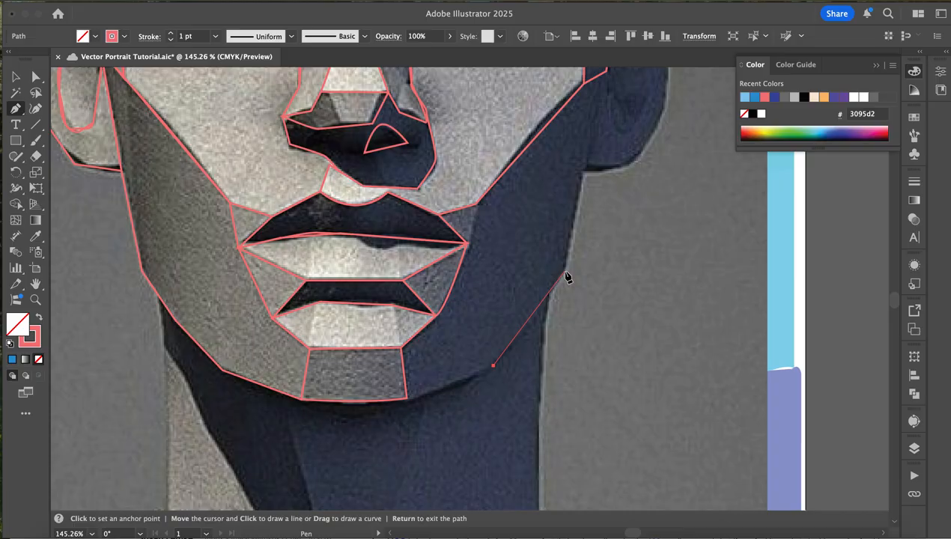
pyautogui.click(583, 171)
pyautogui.scroll(1, 580, 173)
pyautogui.hscroll(3, 581, 174)
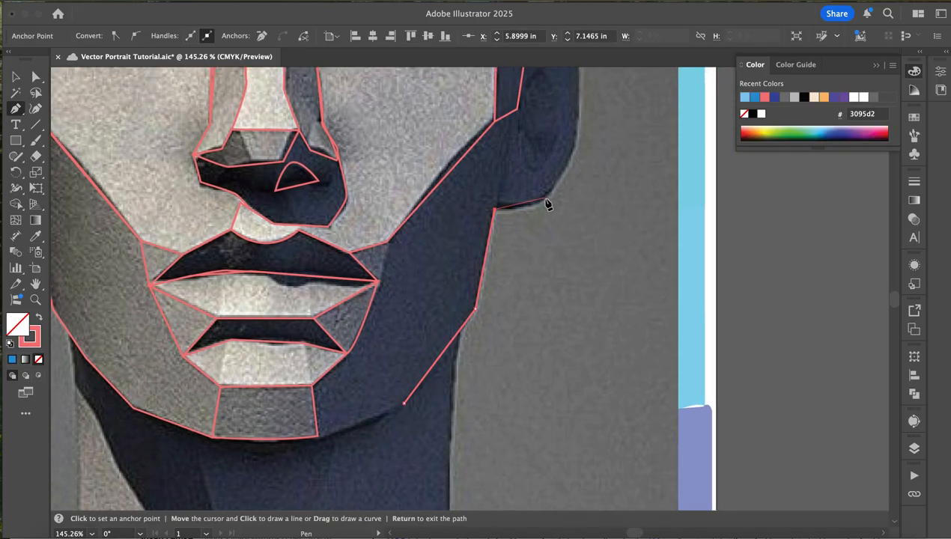
pyautogui.scroll(2, 561, 192)
pyautogui.hscroll(2, 560, 192)
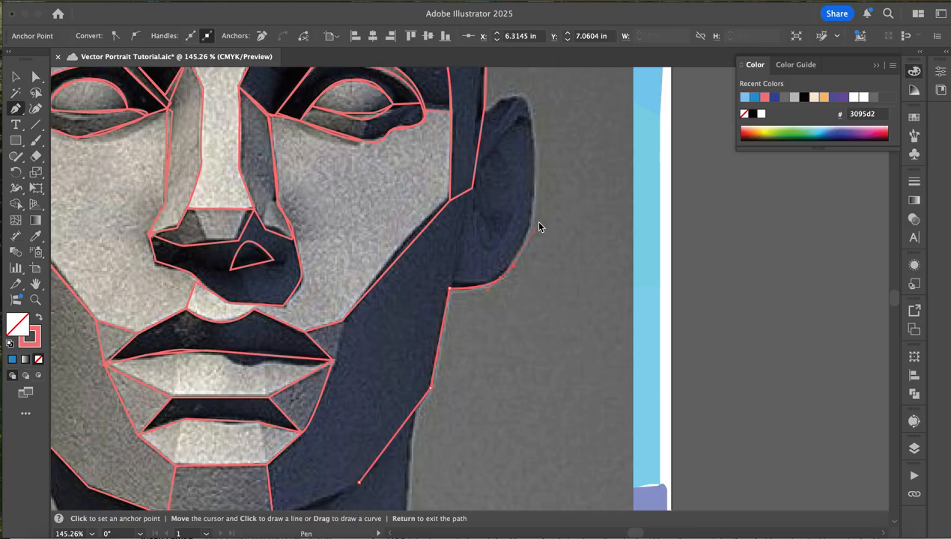
pyautogui.click(534, 197)
pyautogui.moveTo(524, 100); pyautogui.dragTo(504, 88)
pyautogui.click(485, 115)
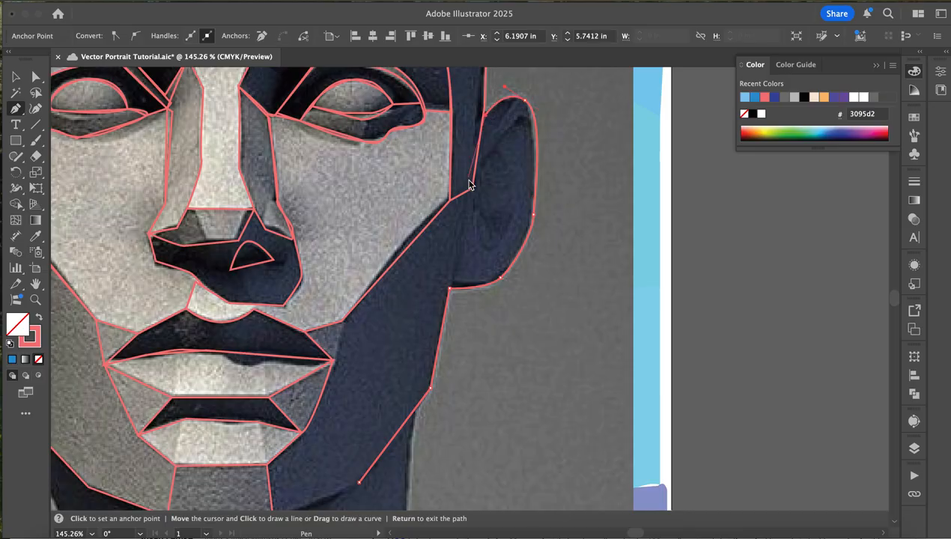
# - Close the dark right side plane by tracing down the cheek edge, past the mouth corner and chin, to the lower jaw
pyautogui.click(474, 185)
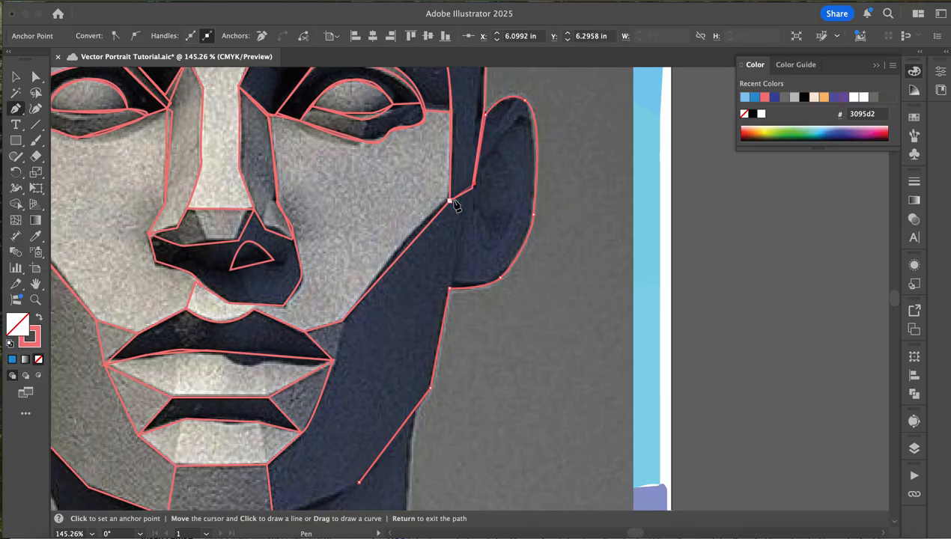
pyautogui.click(342, 319)
pyautogui.click(332, 360)
pyautogui.scroll(-3, 336, 359)
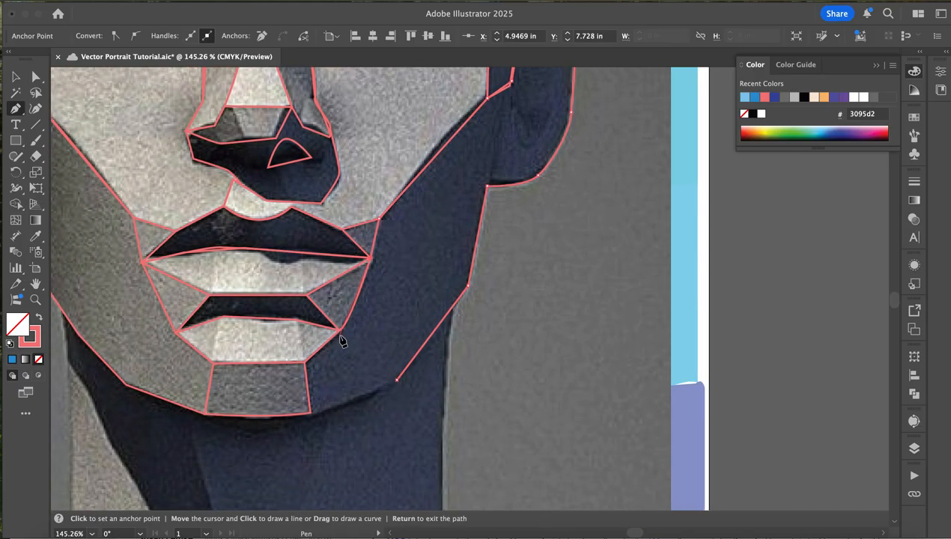
pyautogui.click(306, 363)
pyautogui.click(310, 411)
pyautogui.click(397, 381)
# - Trace the left part of the neck shadow as a closed shape from the jawline down to the light neck's diagonal edge
pyautogui.scroll(-3, 335, 378)
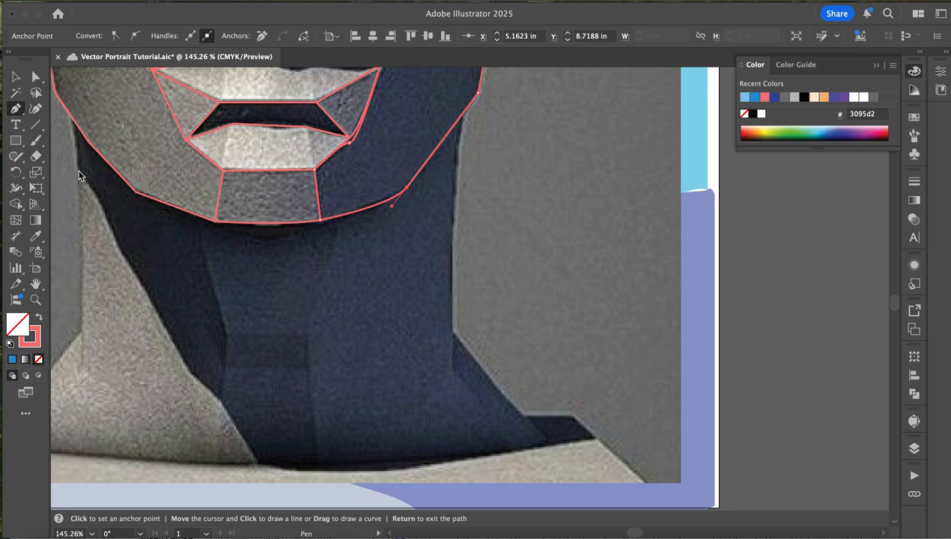
pyautogui.click(77, 171)
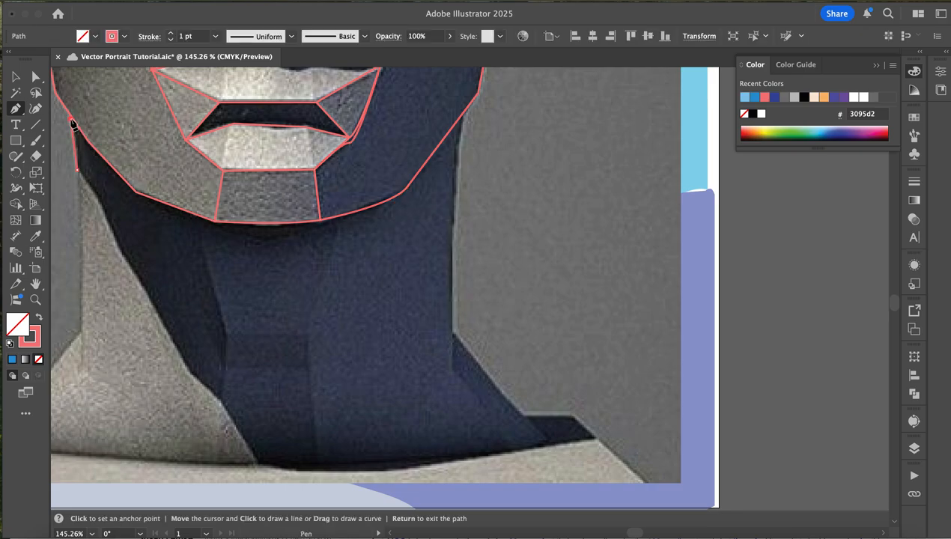
pyautogui.click(135, 192)
pyautogui.click(215, 222)
pyautogui.hotkey('ctrl', 'z')
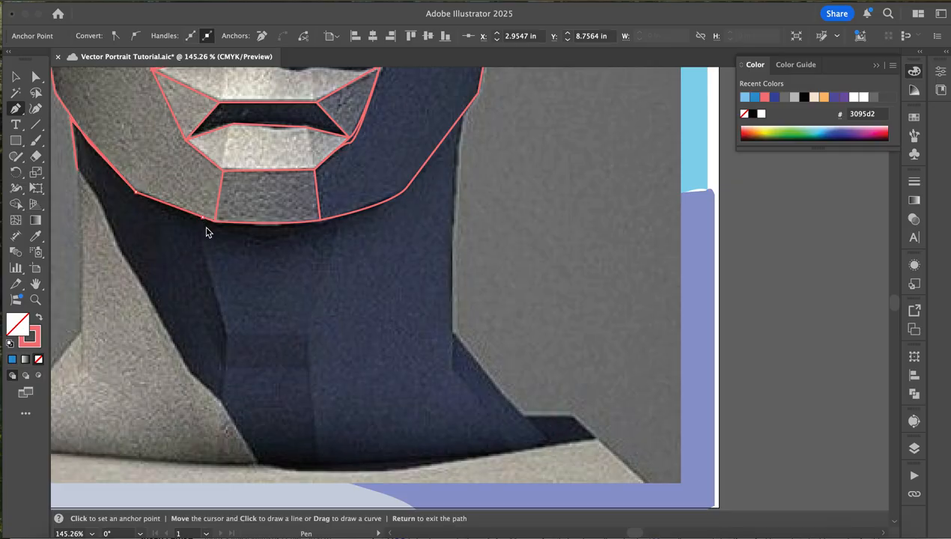
pyautogui.click(225, 337)
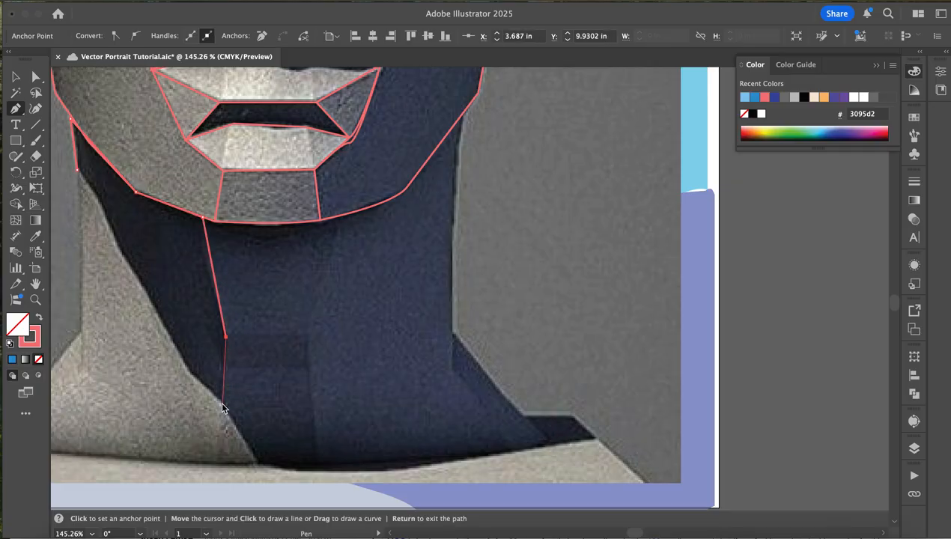
pyautogui.click(221, 402)
pyautogui.click(187, 370)
pyautogui.click(112, 241)
pyautogui.click(107, 212)
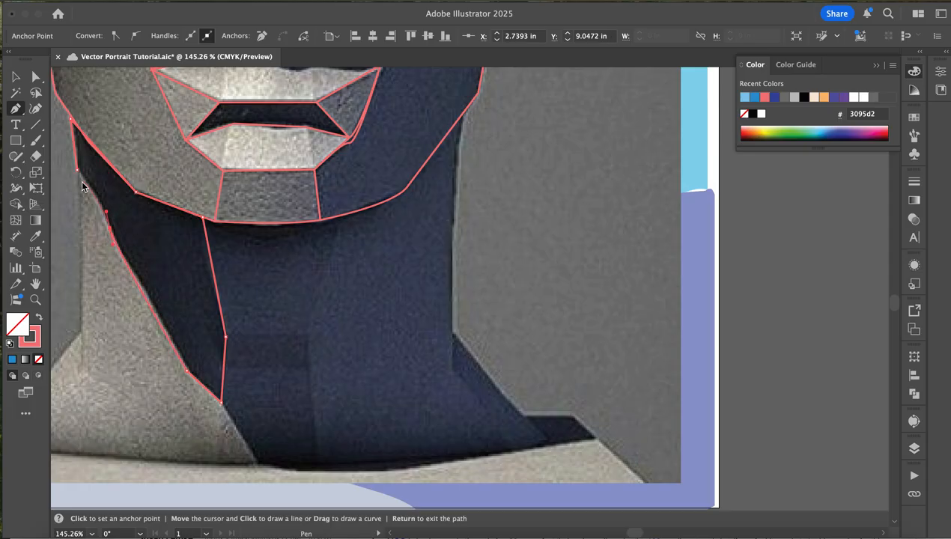
pyautogui.click(77, 172)
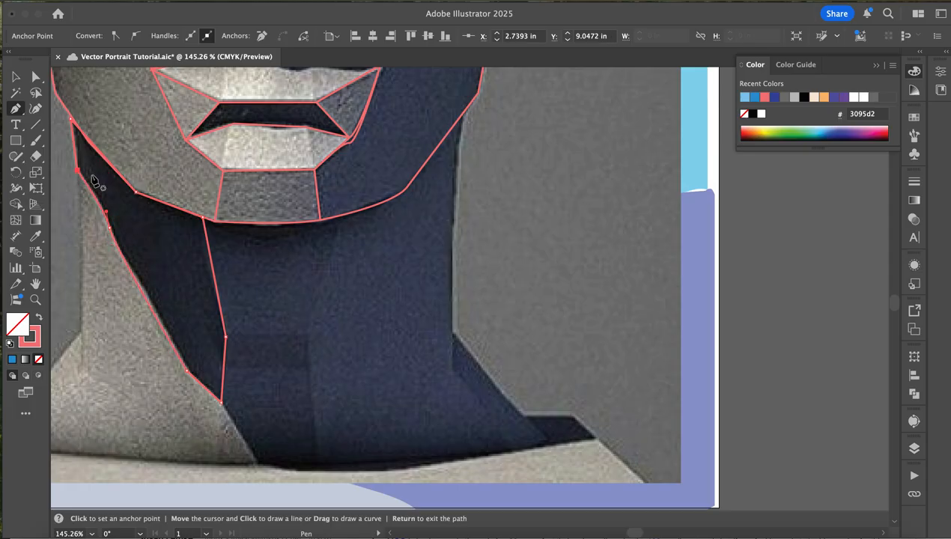
# - Trace the large right part of the neck shadow as a closed shape along the collar, jawline, neck side and right shoulder
pyautogui.click(595, 441)
pyautogui.moveTo(322, 476); pyautogui.dragTo(251, 462)
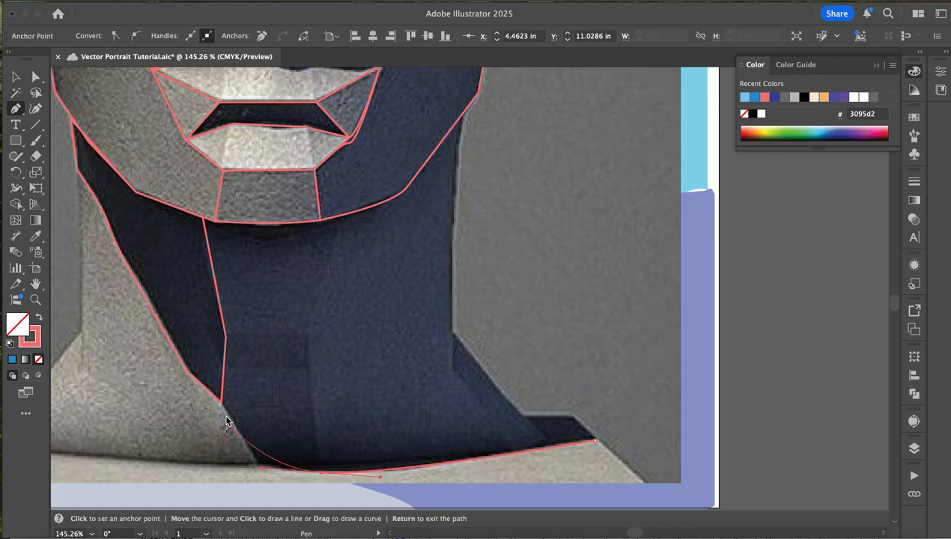
pyautogui.click(257, 466)
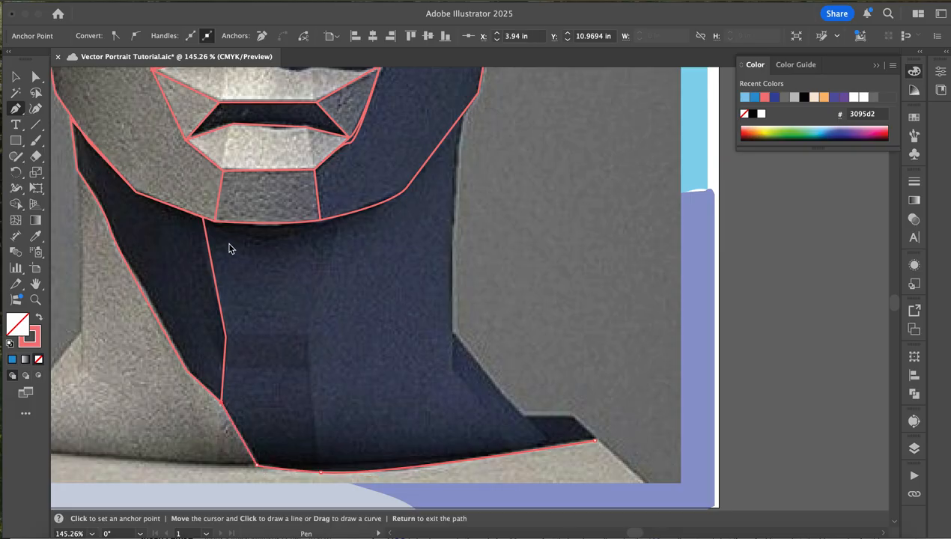
pyautogui.click(225, 336)
pyautogui.click(203, 219)
pyautogui.moveTo(304, 222); pyautogui.dragTo(334, 216)
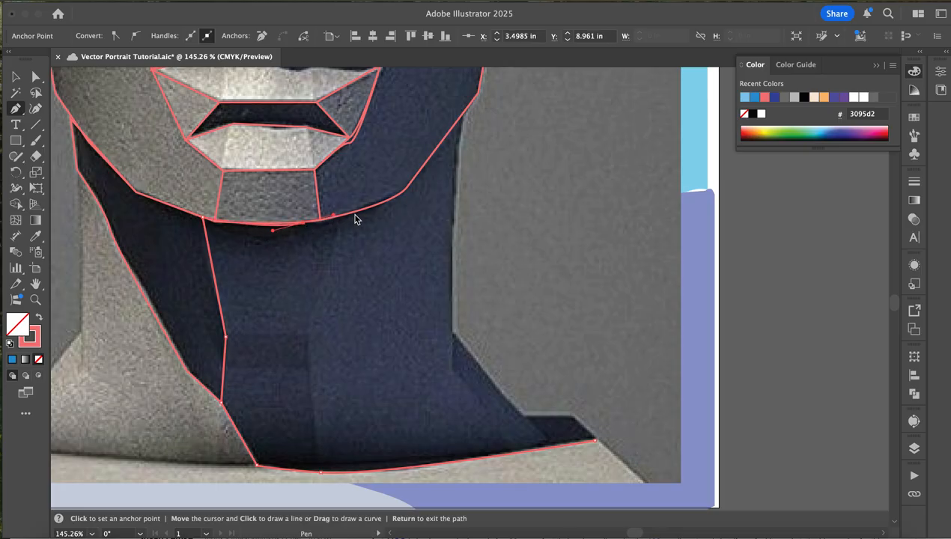
pyautogui.moveTo(406, 191); pyautogui.dragTo(409, 189)
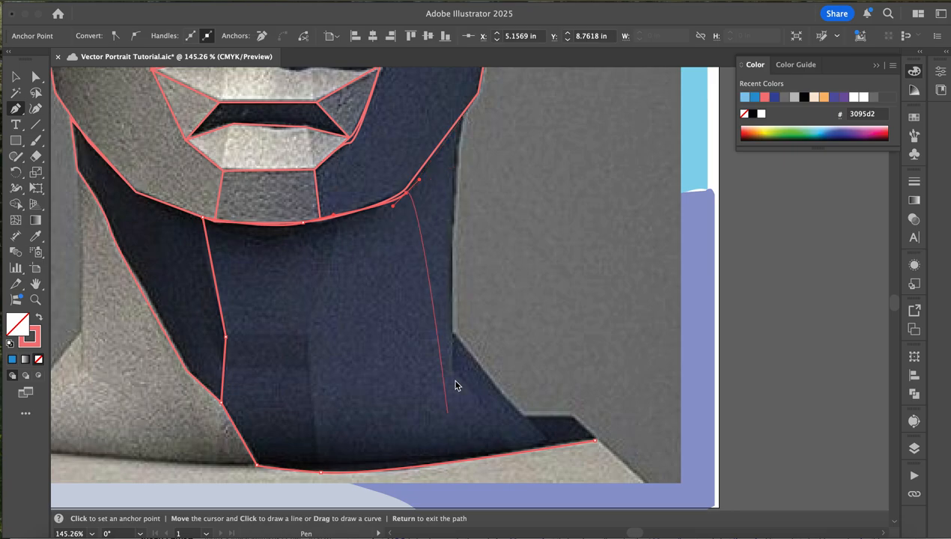
pyautogui.click(465, 114)
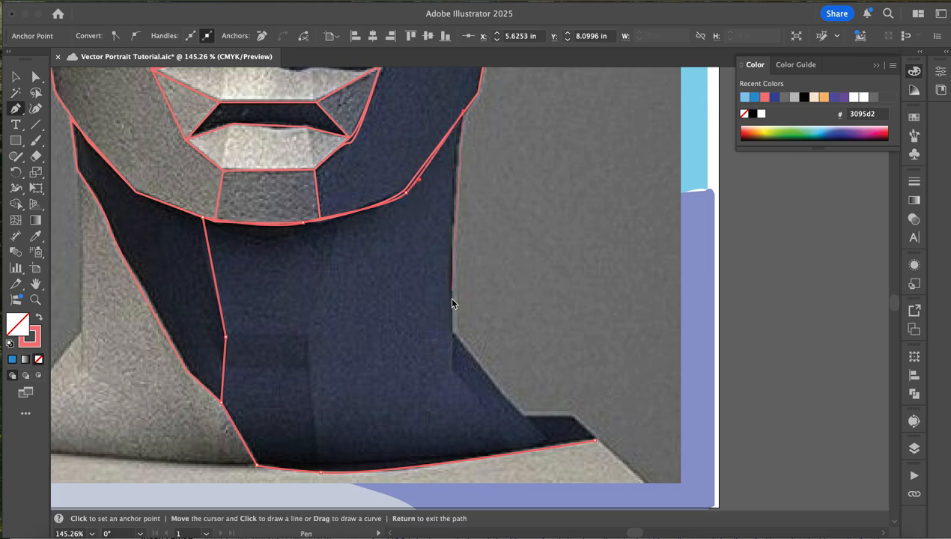
pyautogui.click(452, 332)
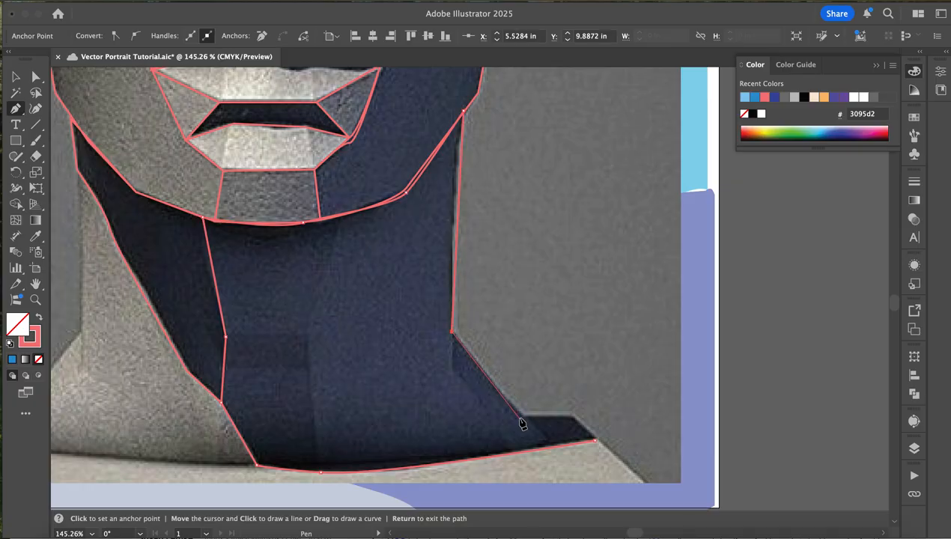
pyautogui.click(523, 417)
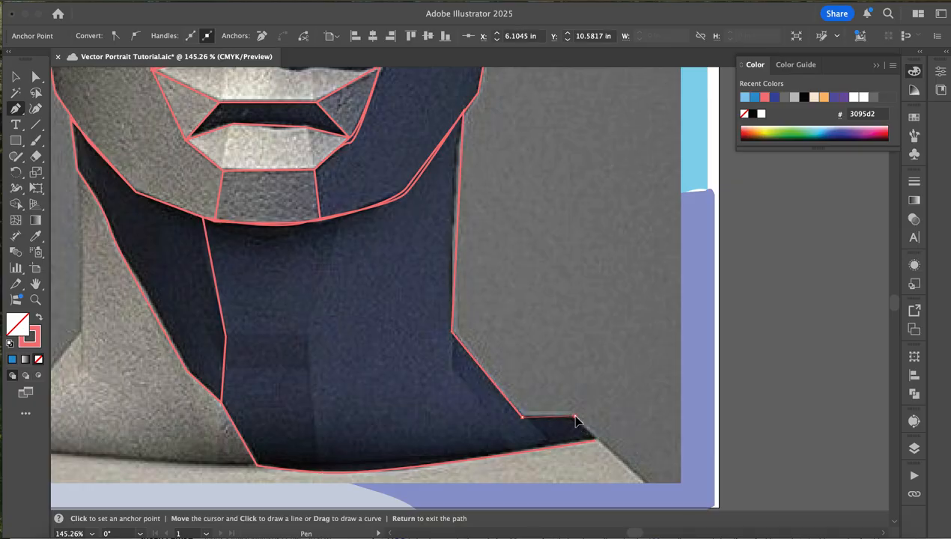
pyautogui.click(595, 442)
pyautogui.press('Return')
pyautogui.press('super+z')
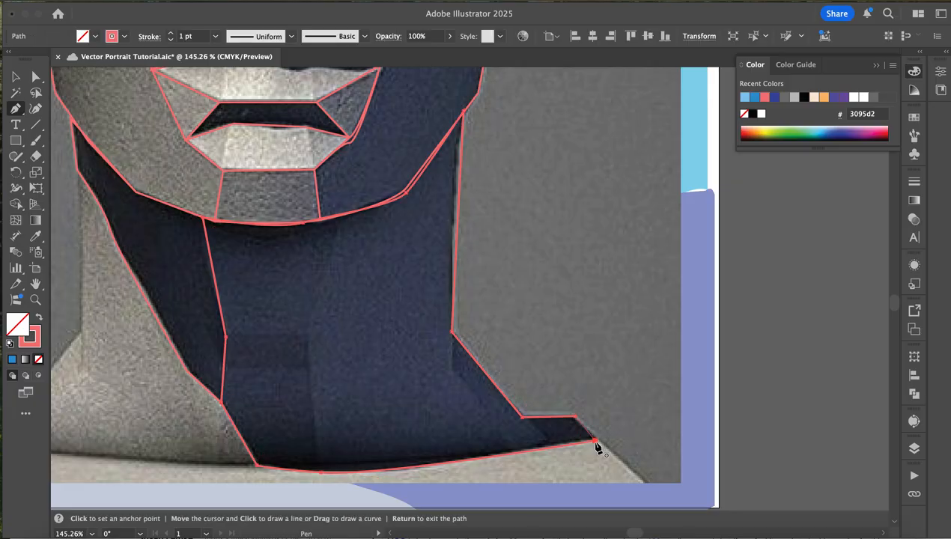
# - Close the large right part of the neck shadow at the outer tip of the right shoulder
pyautogui.click(596, 442)
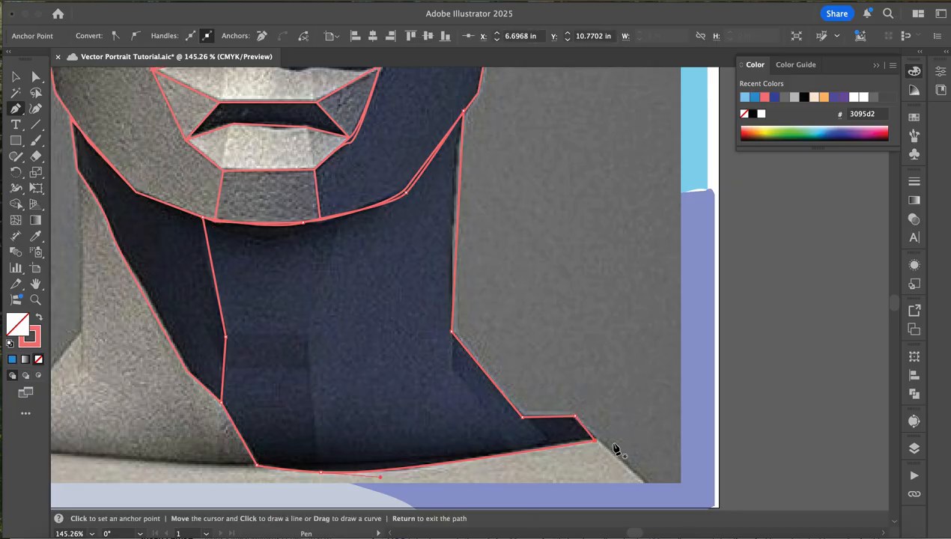
pyautogui.scroll(-5, 616, 449)
pyautogui.hscroll(-8, 616, 449)
pyautogui.scroll(2, 615, 449)
pyautogui.hscroll(3, 616, 447)
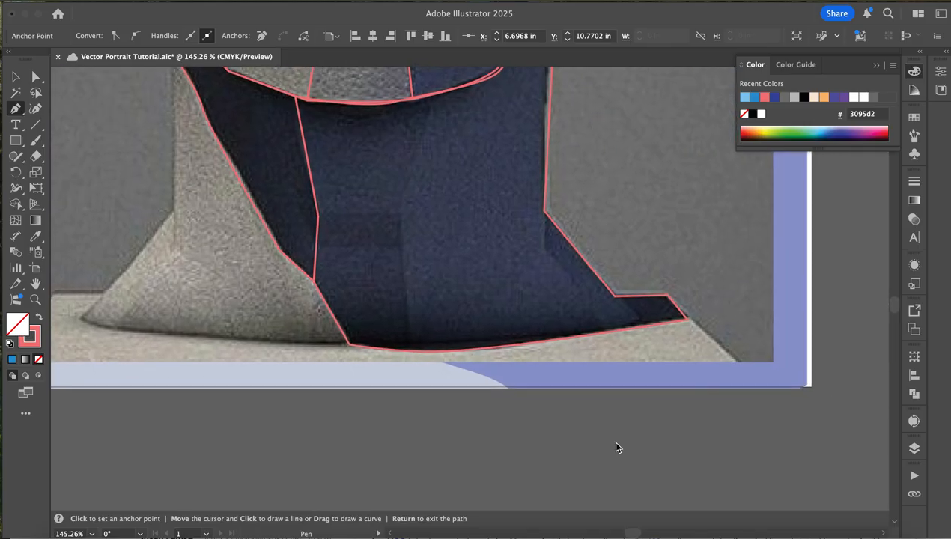
pyautogui.scroll(10, 625, 446)
pyautogui.scroll(4, 627, 444)
pyautogui.scroll(-12, 627, 445)
pyautogui.scroll(-2, 628, 445)
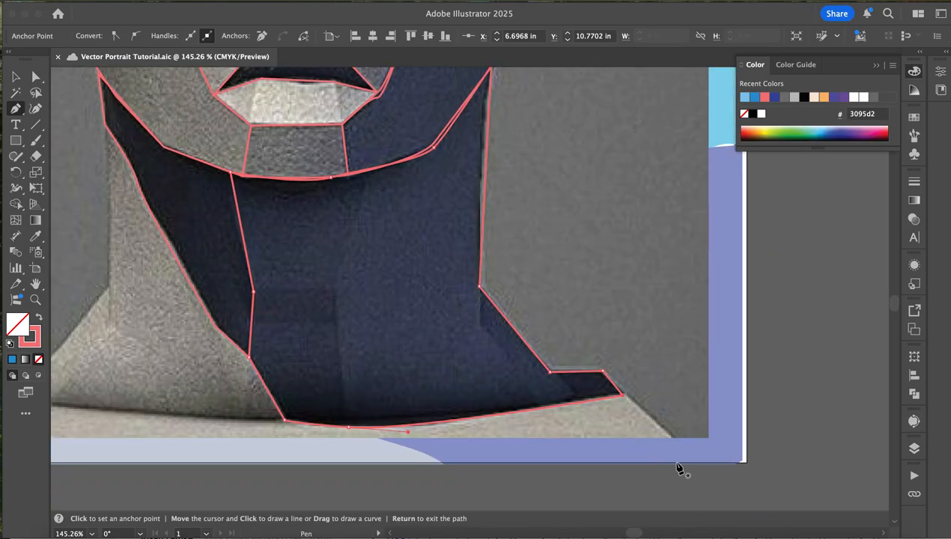
# - Start the shoulder shape below the photo, tracing up the right shoulder slope and along the collar curve to the light neck's lower corner
pyautogui.click(670, 439)
pyautogui.press('super+z')
pyautogui.click(700, 466)
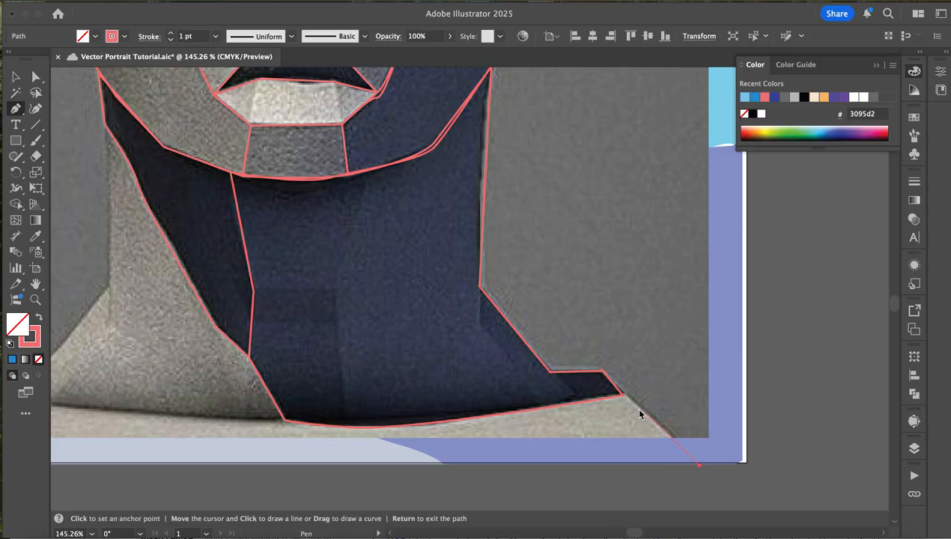
pyautogui.click(623, 396)
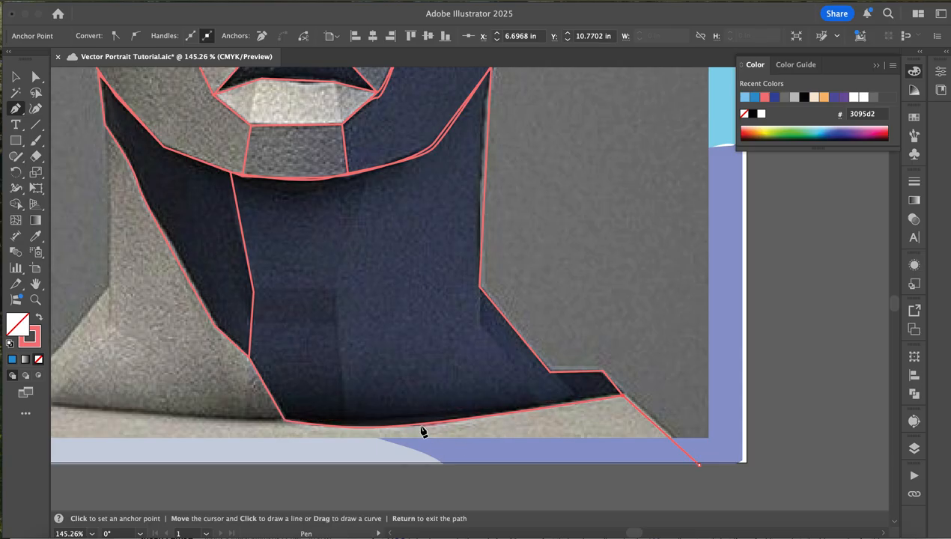
pyautogui.click(285, 421)
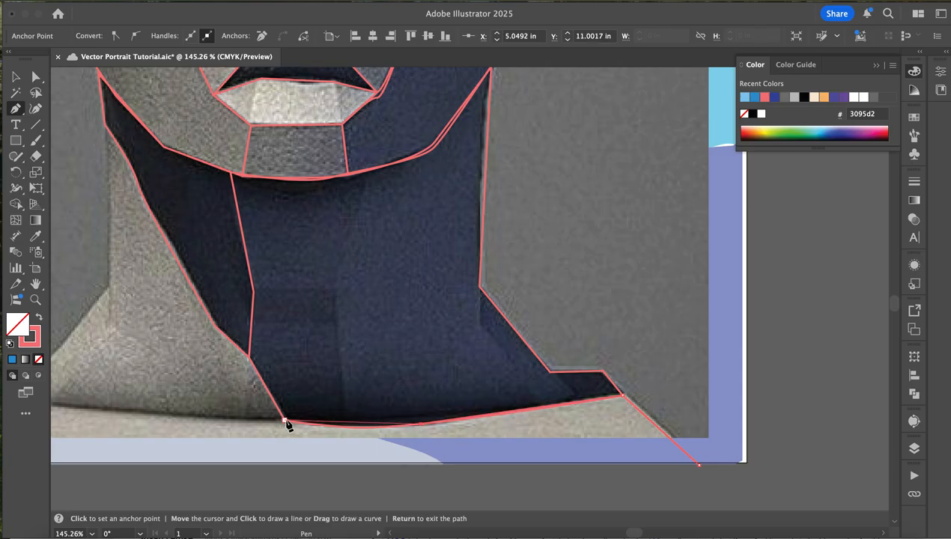
# - Continue the shoulder shape with a curved edge beneath the light part of the neck to its outer left corner
pyautogui.hscroll(-6, 187, 441)
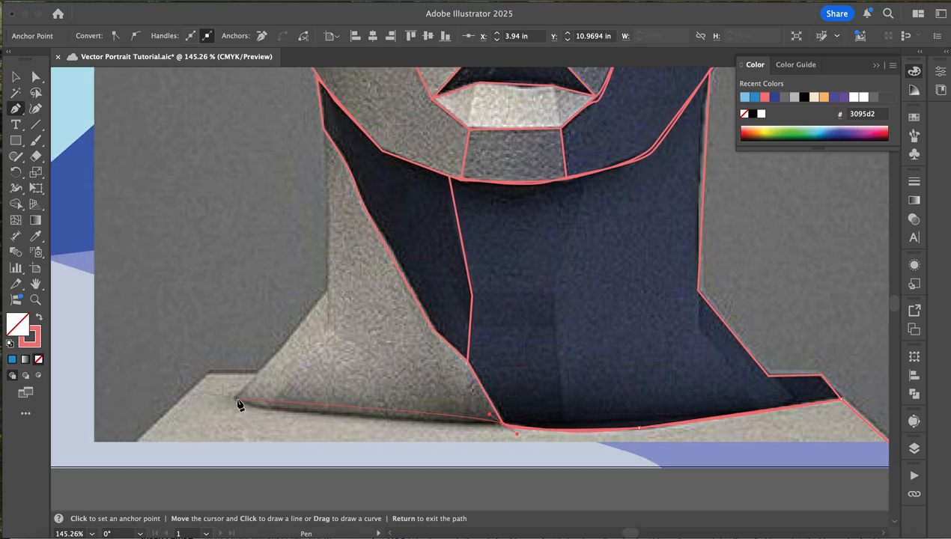
pyautogui.moveTo(212, 382); pyautogui.dragTo(207, 378)
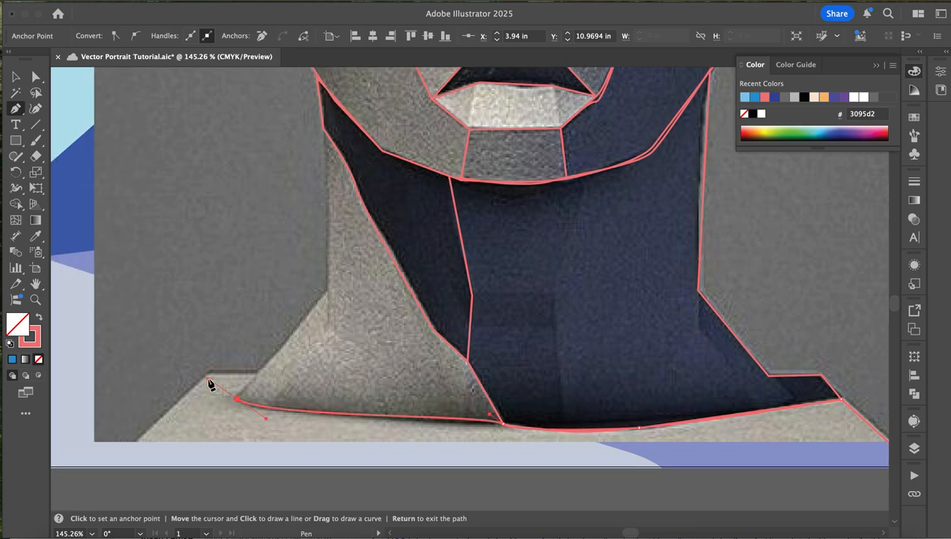
pyautogui.click(236, 398)
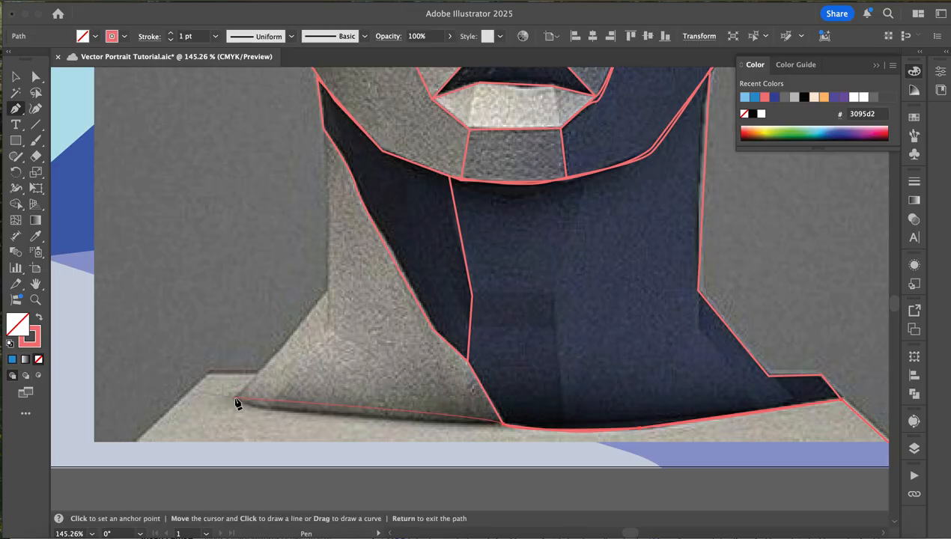
pyautogui.moveTo(225, 382)
pyautogui.mouseDown()
pyautogui.moveTo(204, 368)
pyautogui.moveTo(234, 397)
pyautogui.mouseUp()
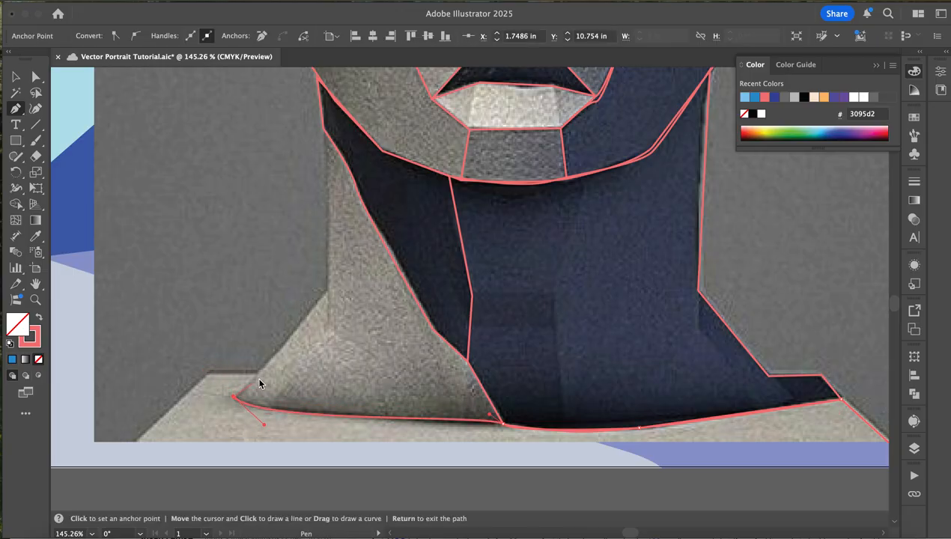
# - Close the shoulder shape by tracing the left shoulder's top edge and slope, and a straight base along the artboard's lower edge
pyautogui.click(259, 373)
pyautogui.click(210, 372)
pyautogui.click(109, 469)
pyautogui.hscroll(5, 780, 512)
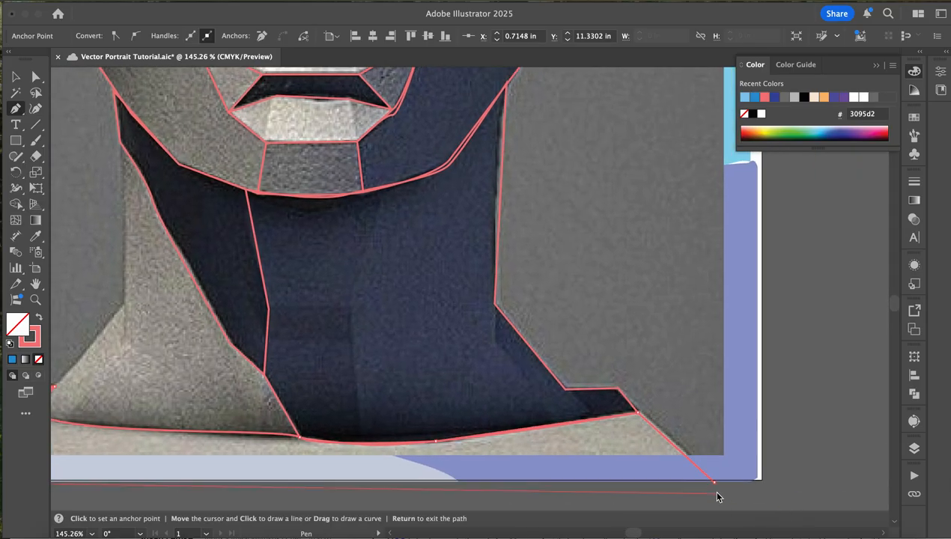
pyautogui.click(714, 483)
# - Start the light neck plane by tracing from the left neck bend down to its outer corner and along the collar to the shadow
pyautogui.hscroll(-4, 314, 471)
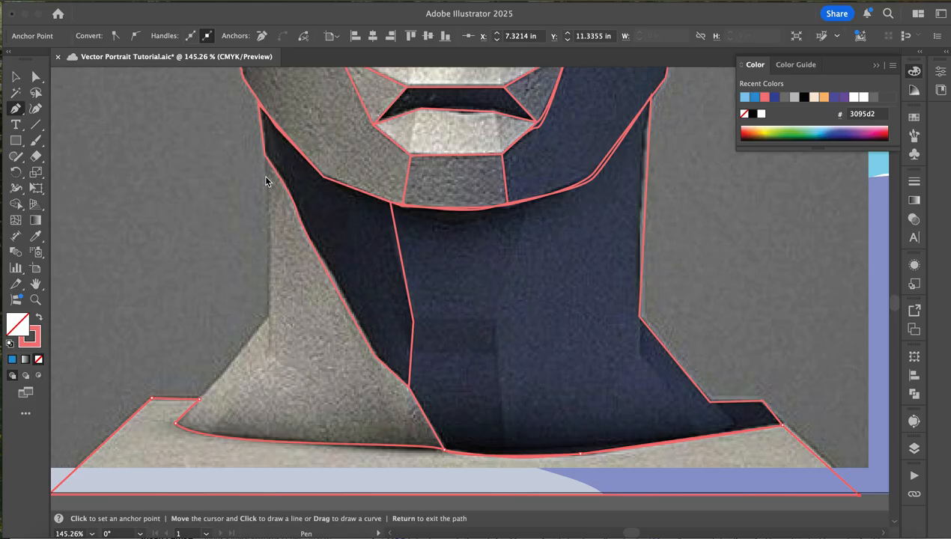
pyautogui.click(266, 316)
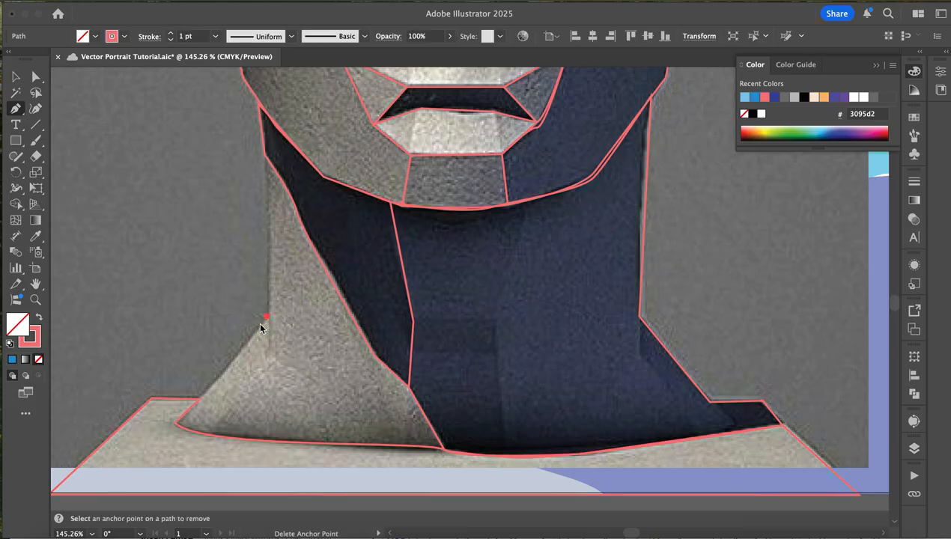
pyautogui.click(175, 425)
pyautogui.moveTo(279, 441); pyautogui.dragTo(341, 448)
pyautogui.click(444, 450)
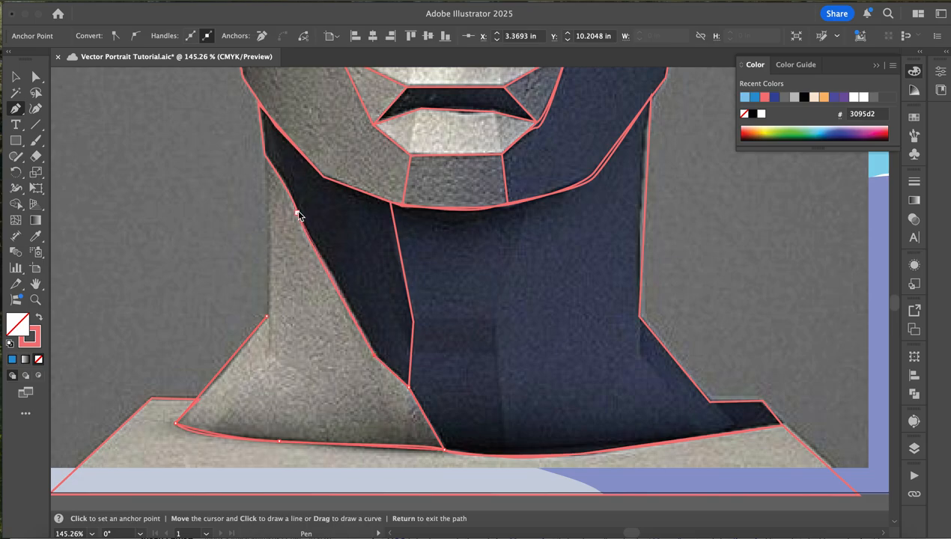
# - Close the light neck plane with a straight edge from the upper neck point down to the left neck bend, and deselect it
pyautogui.click(265, 156)
pyautogui.click(266, 316)
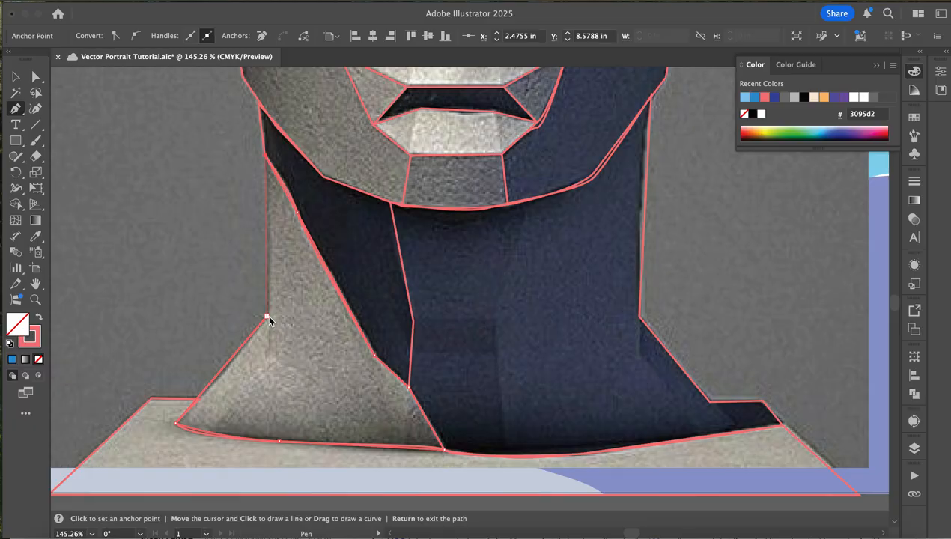
pyautogui.click(16, 81)
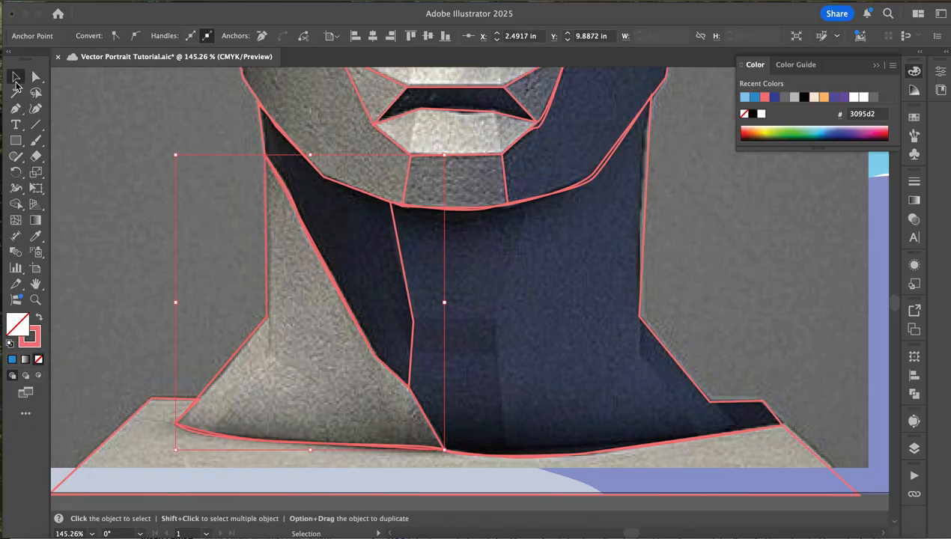
pyautogui.click(197, 279)
# - Fill the narrow plane along the skull's upper left edge with the palette's medium blue, 3095d2, leaving no outline
pyautogui.scroll(-5, 191, 279)
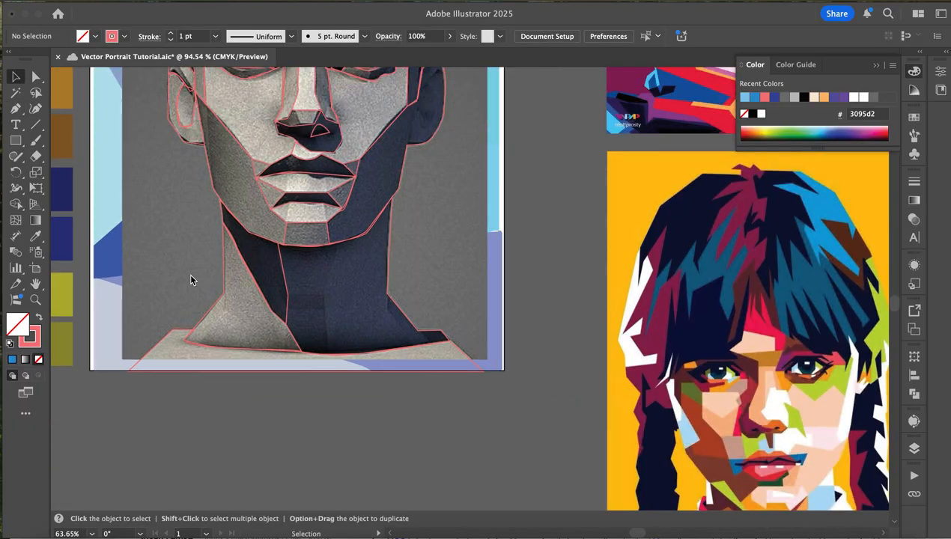
pyautogui.scroll(5, 189, 273)
pyautogui.hscroll(-3, 188, 273)
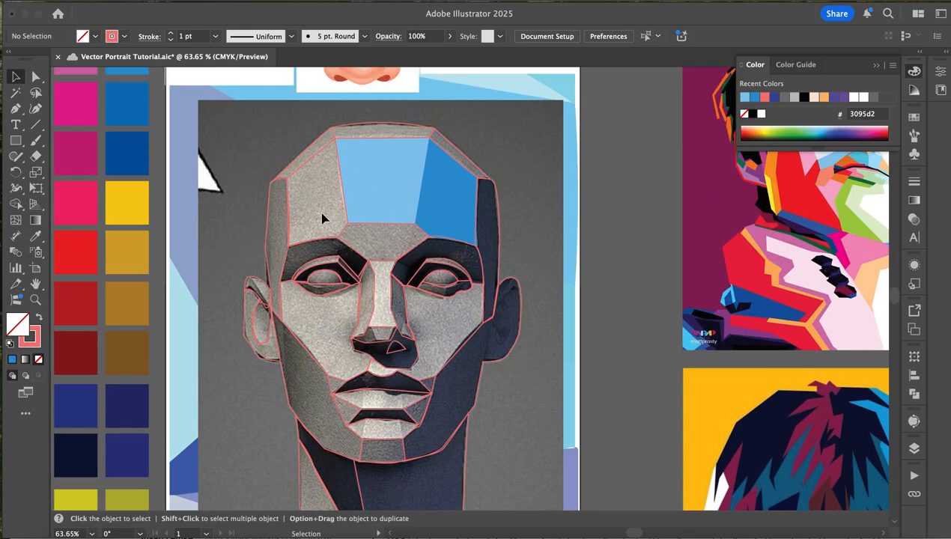
pyautogui.click(320, 143)
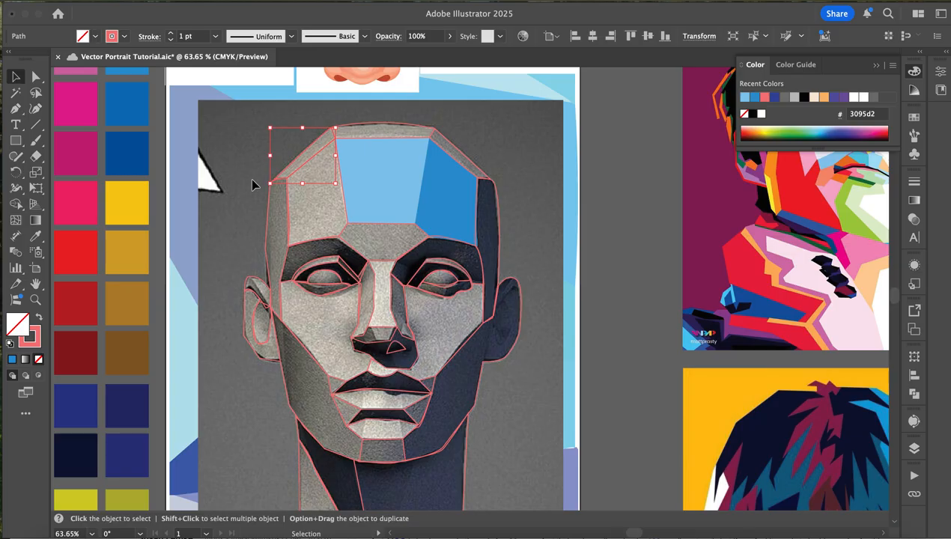
pyautogui.press('i')
pyautogui.hscroll(-2, 255, 181)
pyautogui.hscroll(-2, 284, 169)
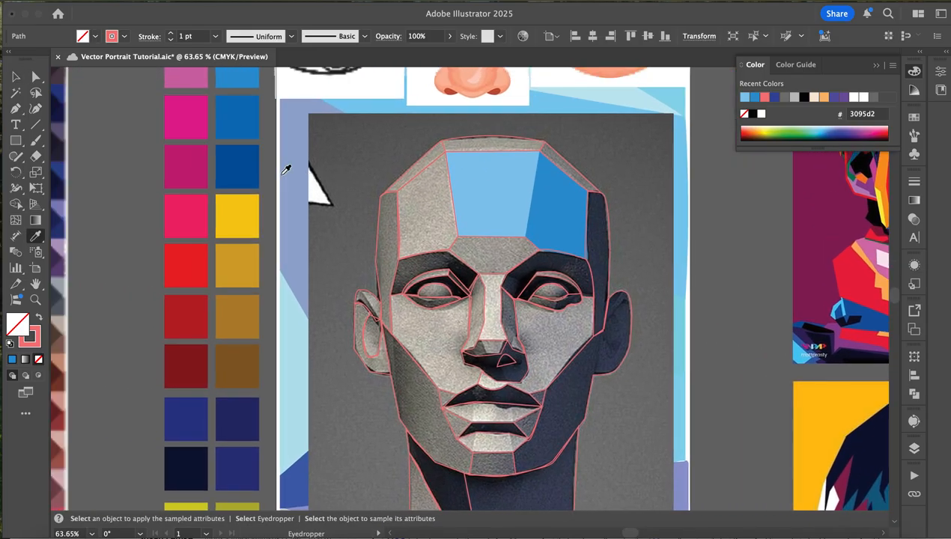
pyautogui.scroll(2, 286, 169)
pyautogui.hscroll(1, 285, 169)
pyautogui.scroll(3, 306, 224)
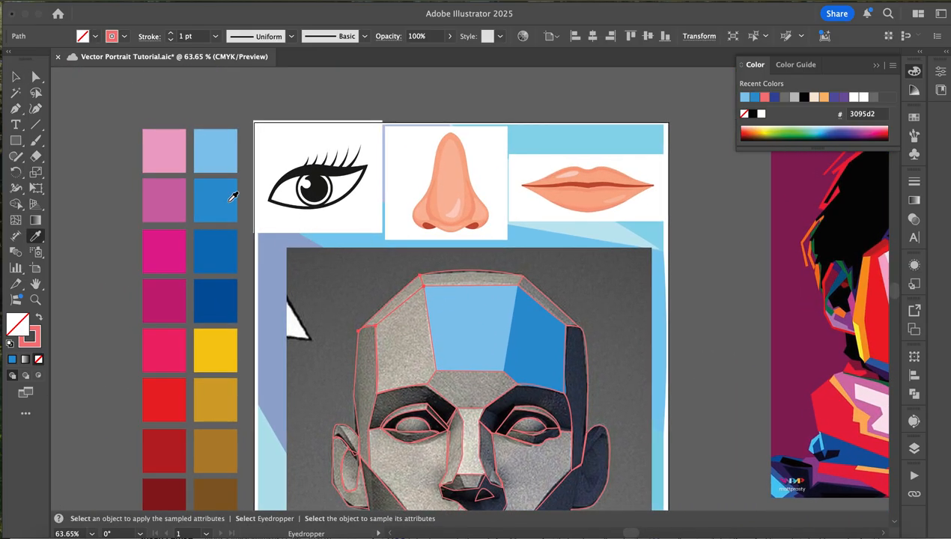
pyautogui.click(230, 250)
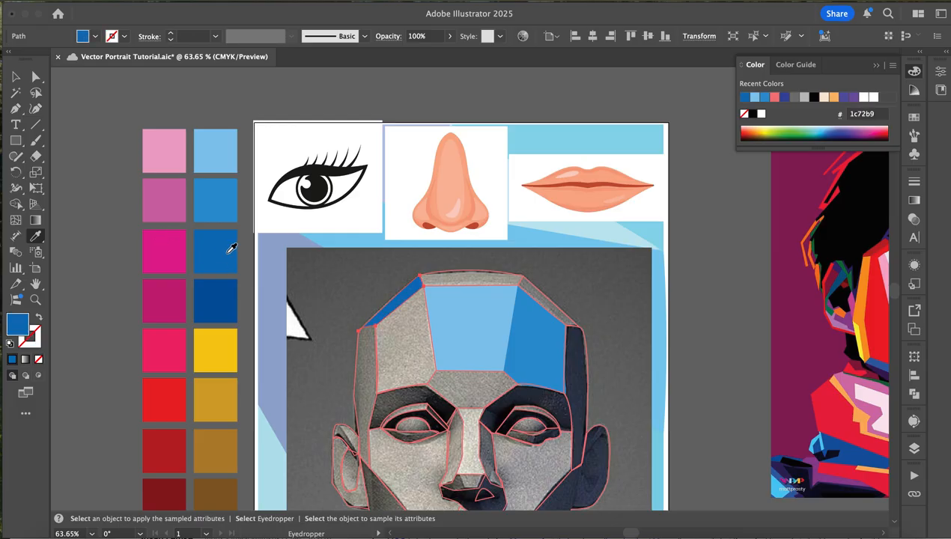
pyautogui.click(220, 187)
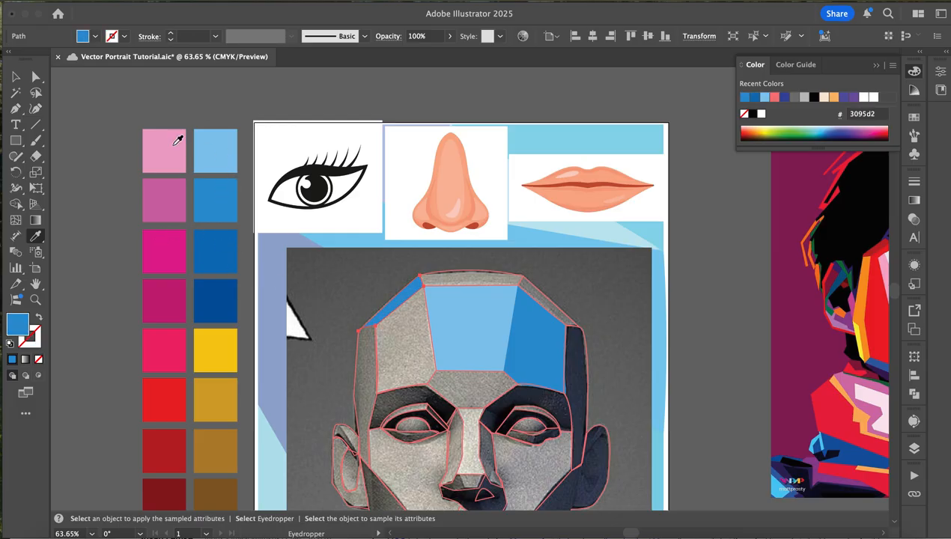
pyautogui.press('v')
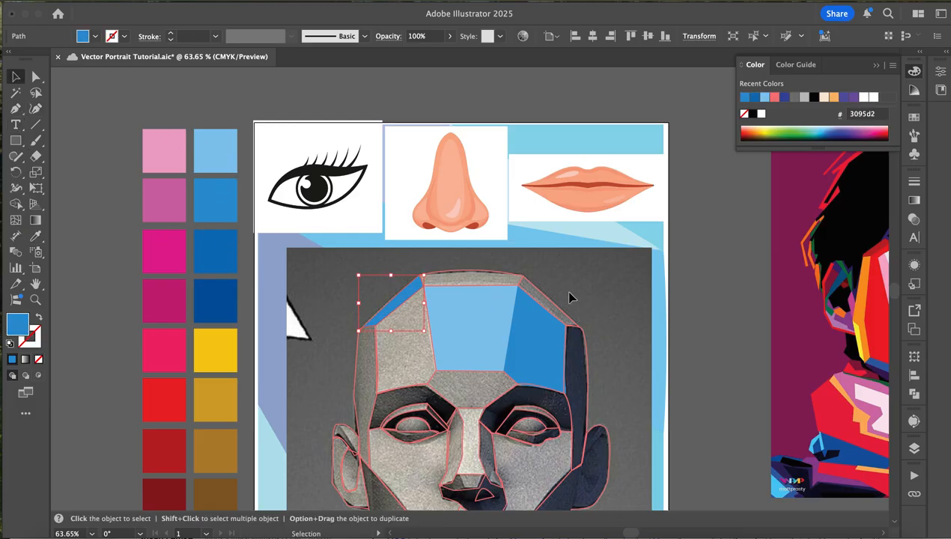
# - Fill the curved crown plane with the central forehead's light blue and darken that fill to the muted blue 79b0cc
pyautogui.click(490, 277)
pyautogui.press('i')
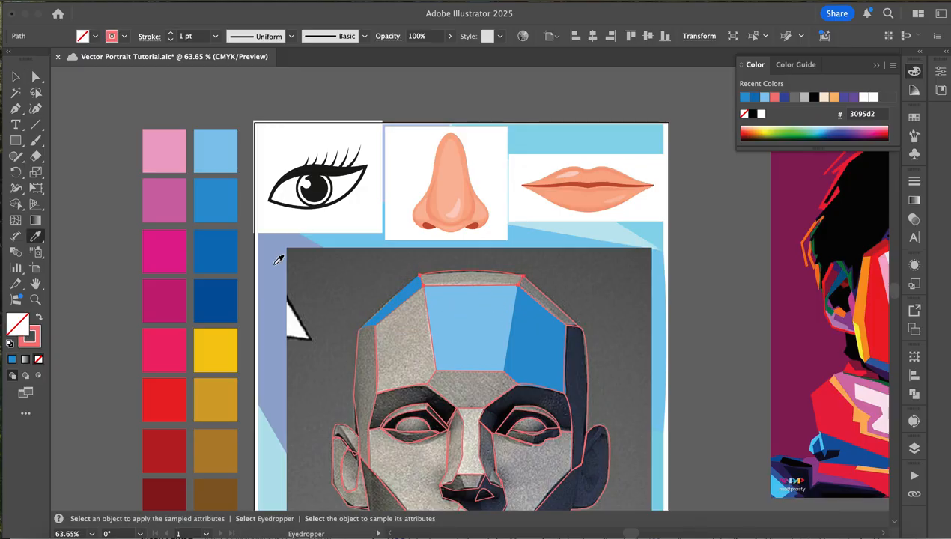
pyautogui.scroll(-3, 308, 361)
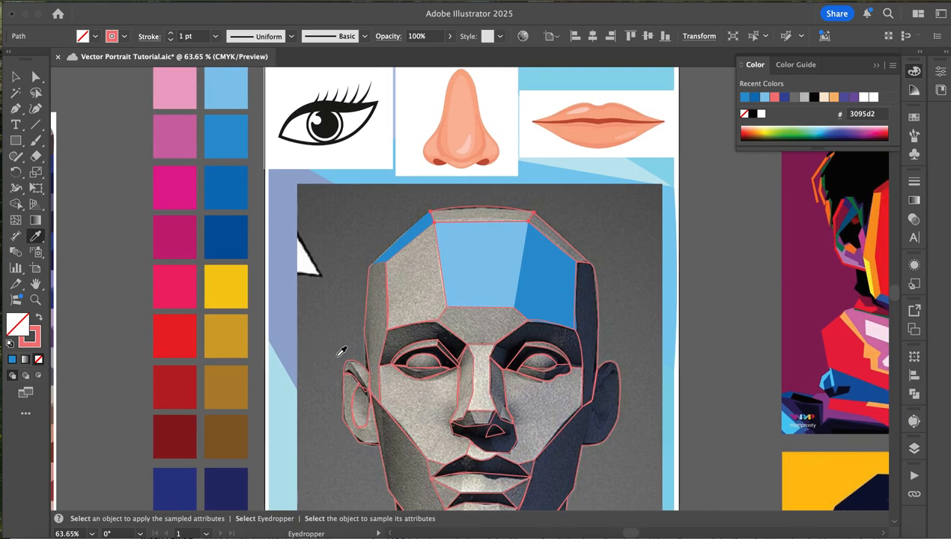
pyautogui.click(475, 273)
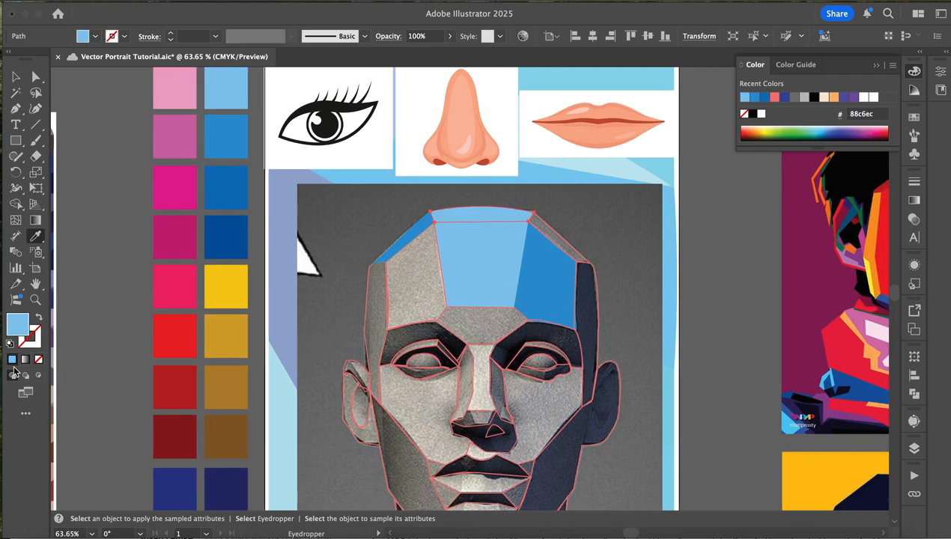
pyautogui.doubleClick(14, 328)
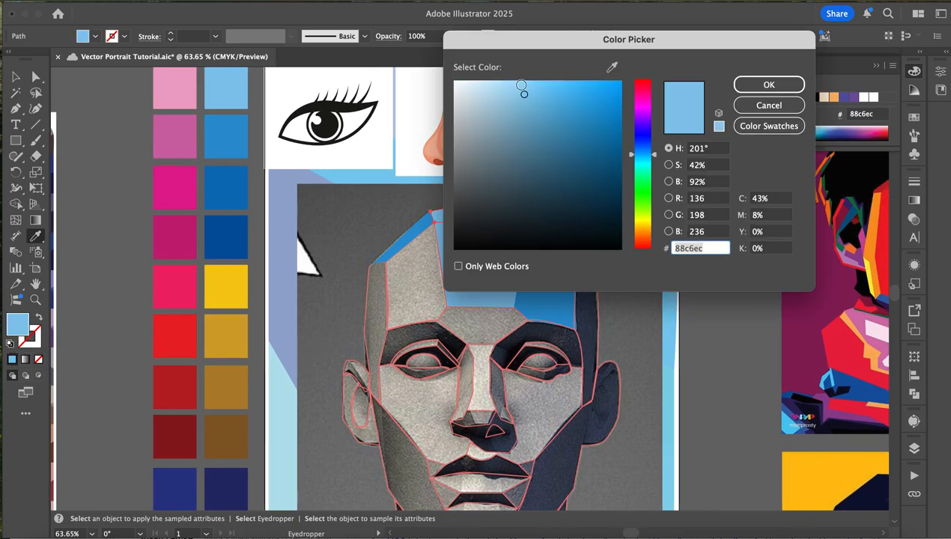
pyautogui.click(523, 103)
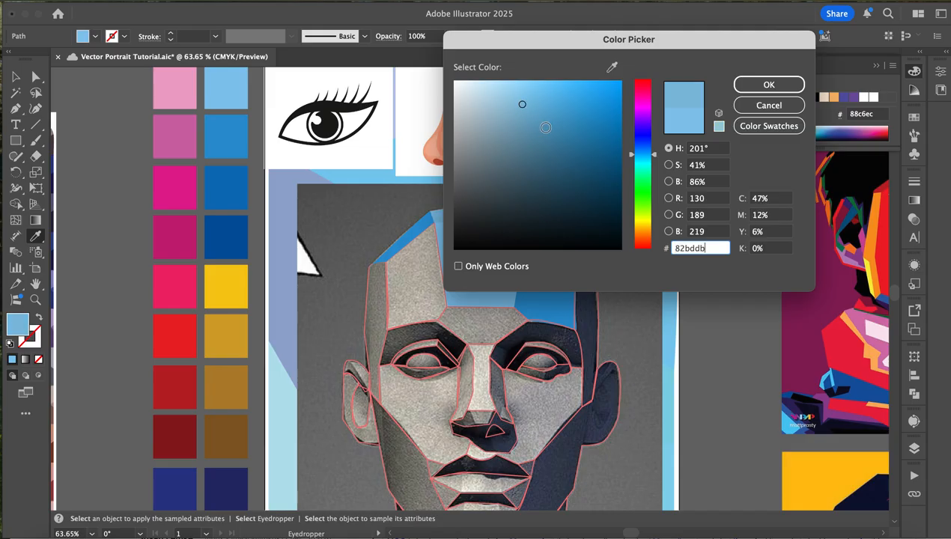
pyautogui.click(526, 114)
pyautogui.click(768, 85)
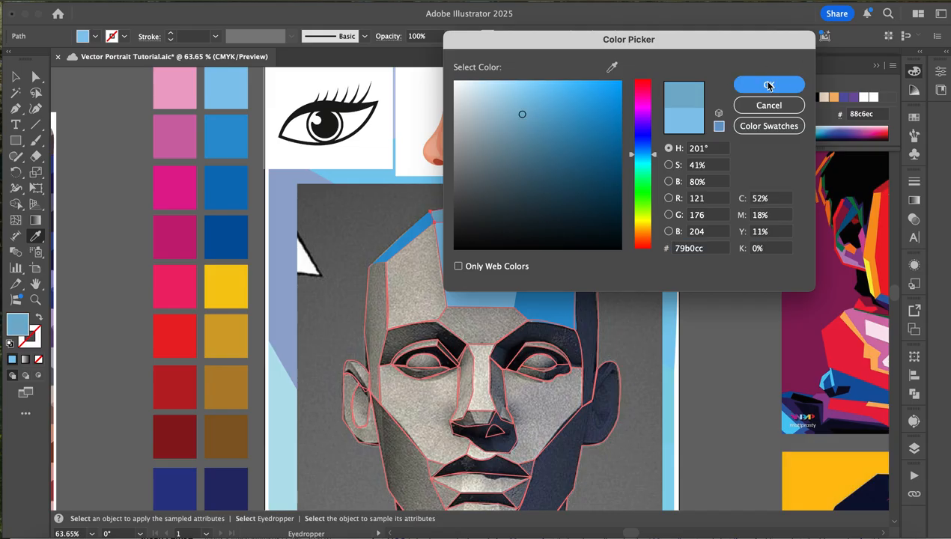
# - Draw a roughly square swatch in the muted blue 79b0cc beside the palette's medium blue swatch
pyautogui.click(16, 139)
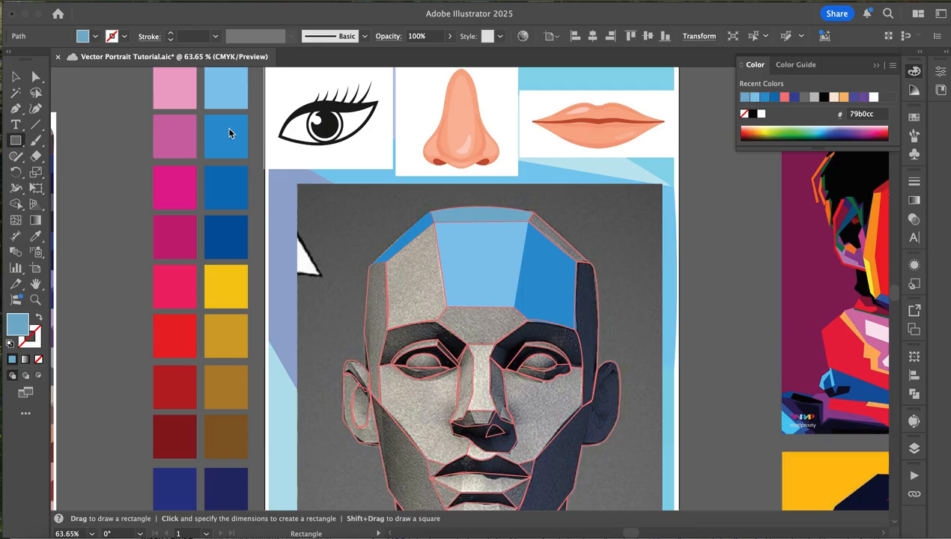
pyautogui.moveTo(255, 112); pyautogui.dragTo(307, 165)
pyautogui.click(15, 75)
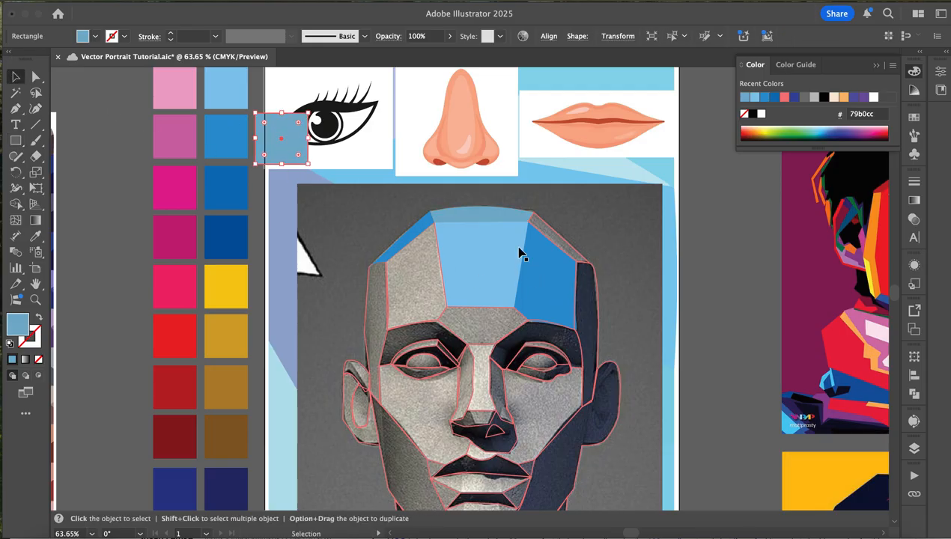
# - Fill the narrow plane along the skull's upper right edge with the 3095d2 blue sampled from the matching left plane
pyautogui.click(543, 225)
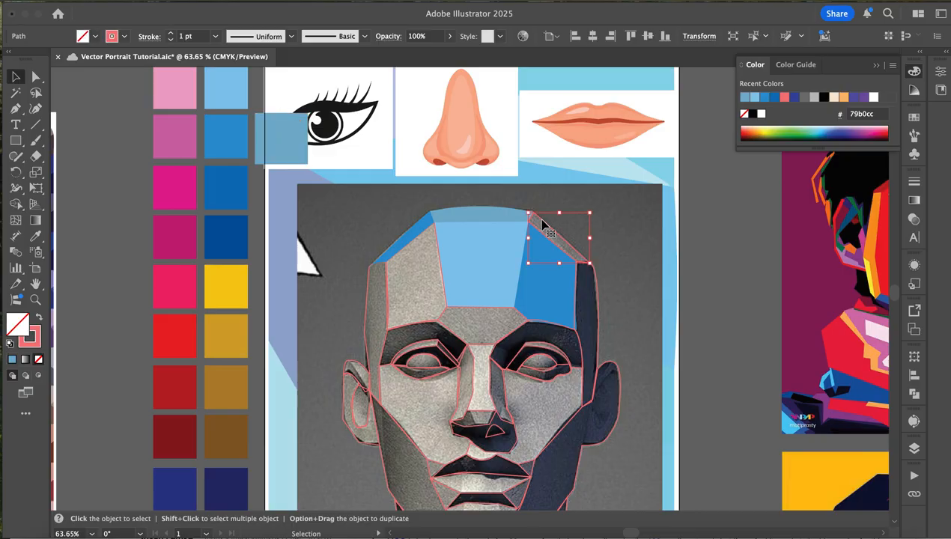
pyautogui.press('i')
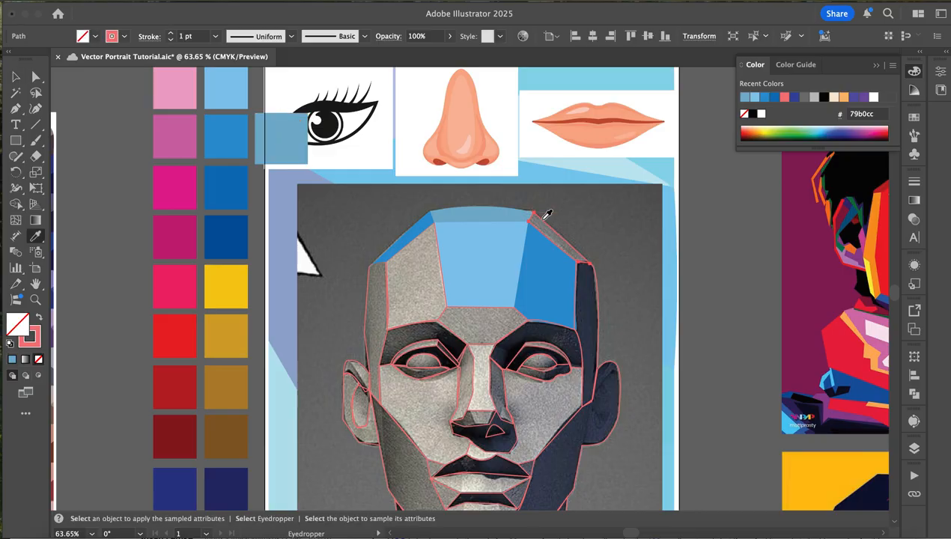
pyautogui.click(417, 237)
pyautogui.click(15, 75)
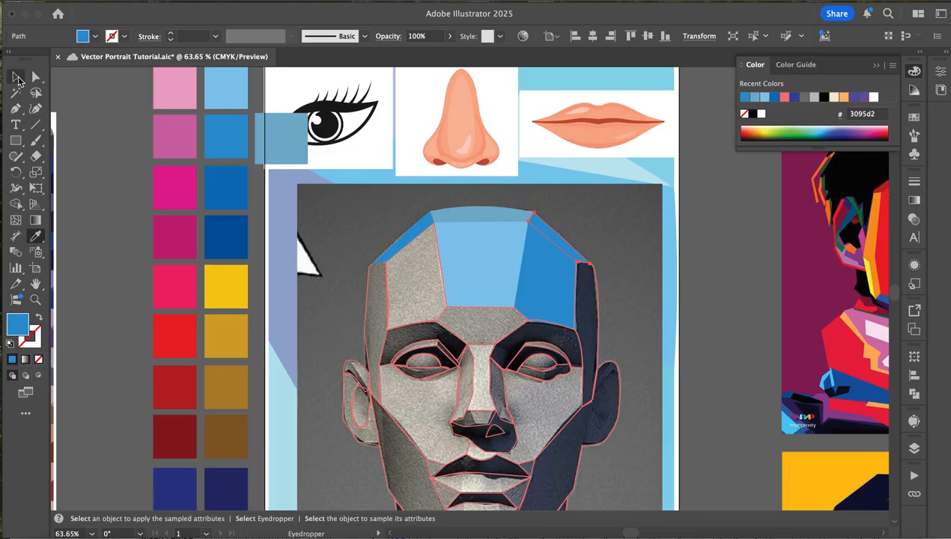
# - Fill the left temple plane, running from the hairline down to the ear, with the palette's darker blue 1c72b9
pyautogui.click(389, 307)
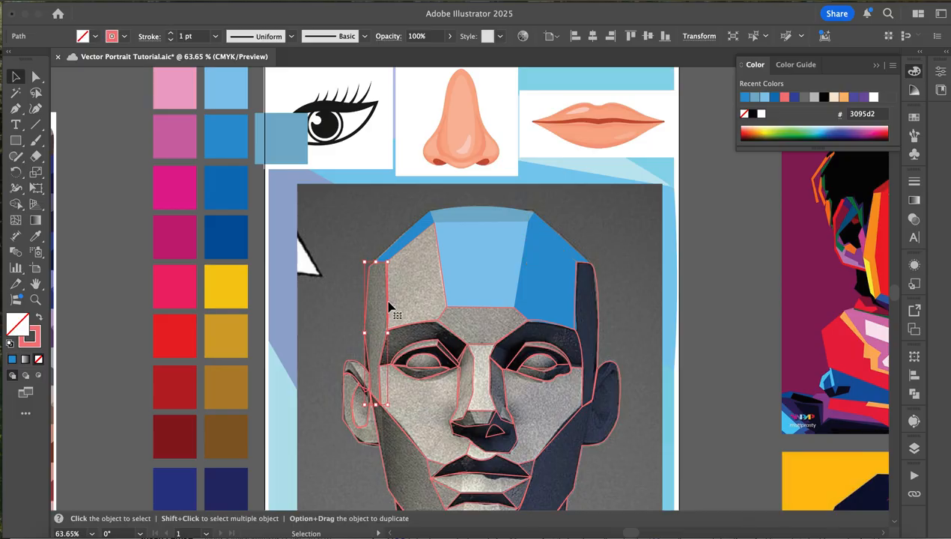
pyautogui.press('i')
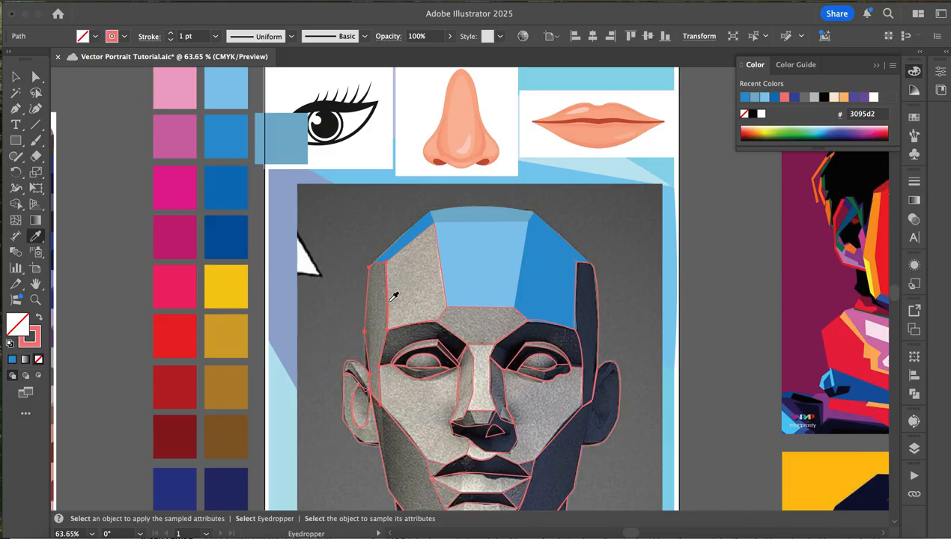
pyautogui.click(222, 185)
pyautogui.click(15, 77)
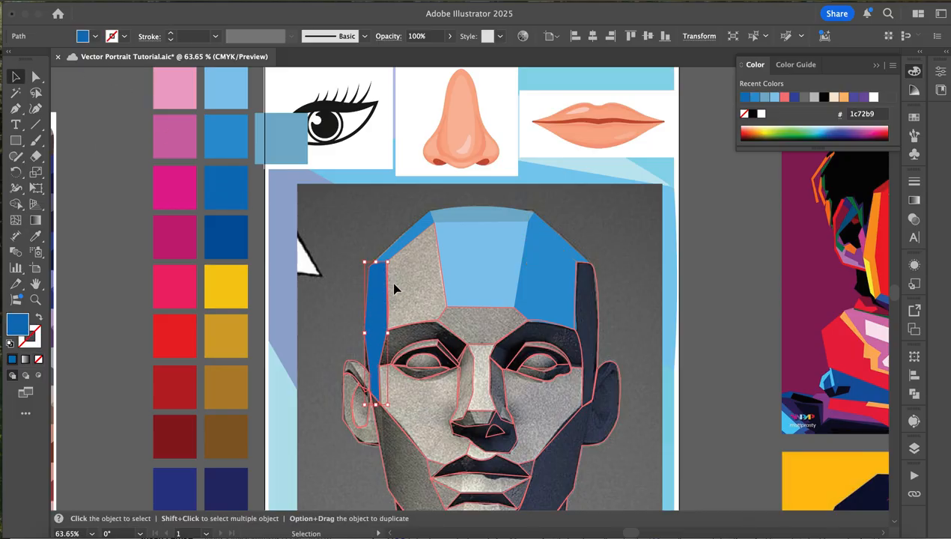
# - Fill the left forehead plane with the muted blue sampled from the crown plane
pyautogui.click(426, 323)
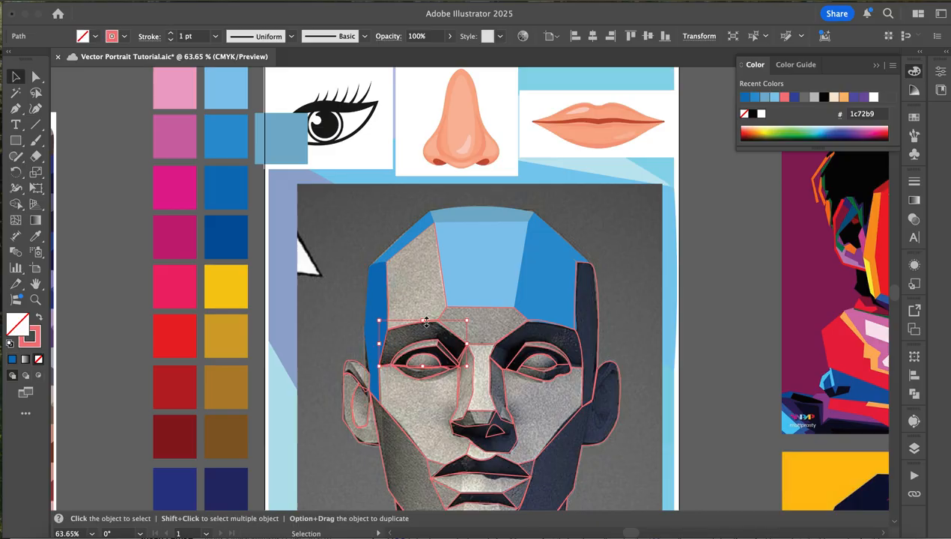
pyautogui.click(441, 267)
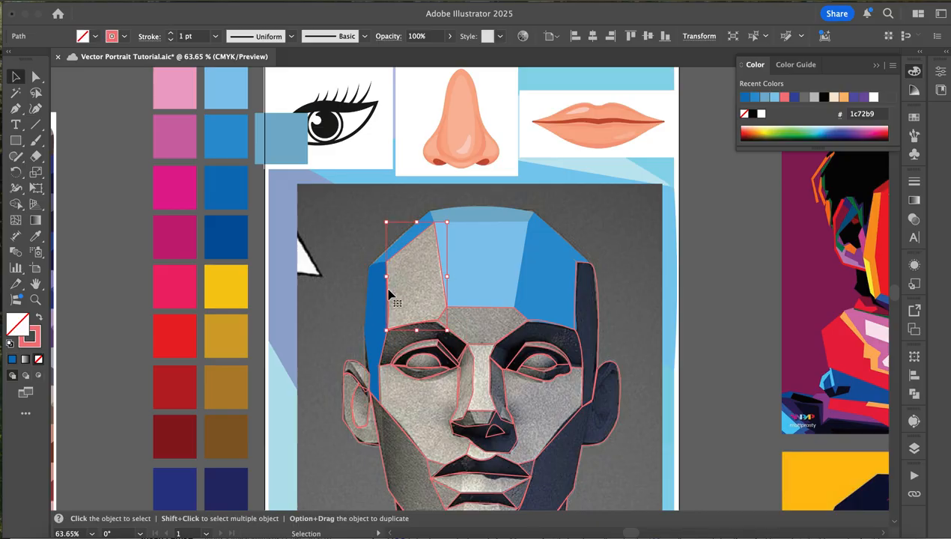
pyautogui.press('i')
pyautogui.click(482, 211)
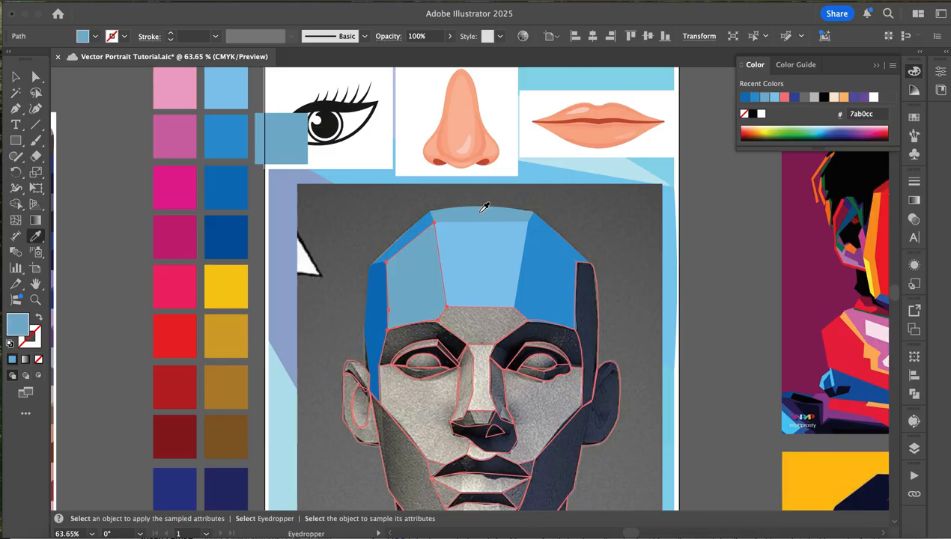
pyautogui.press('v')
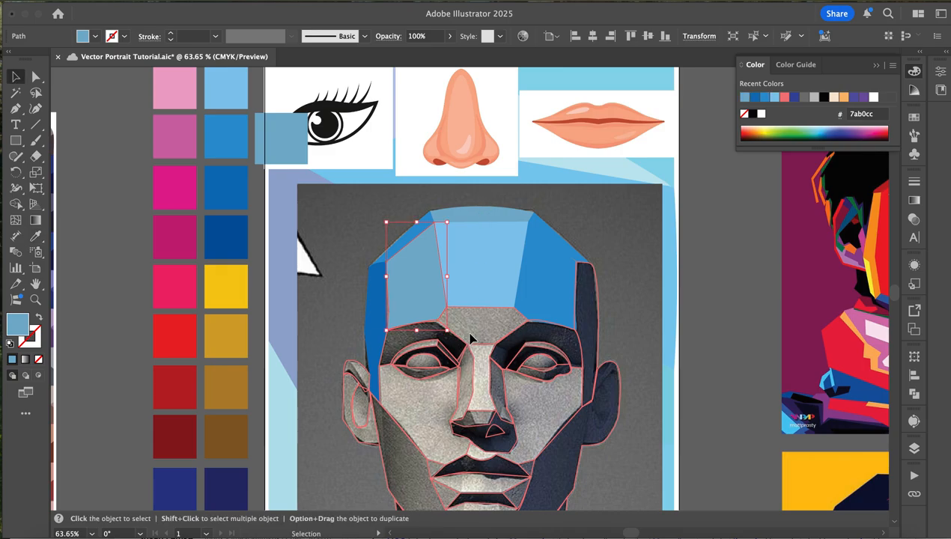
# - Fill the plane between the eyebrows, above the nose bridge, with the crown's muted blue
pyautogui.click(474, 312)
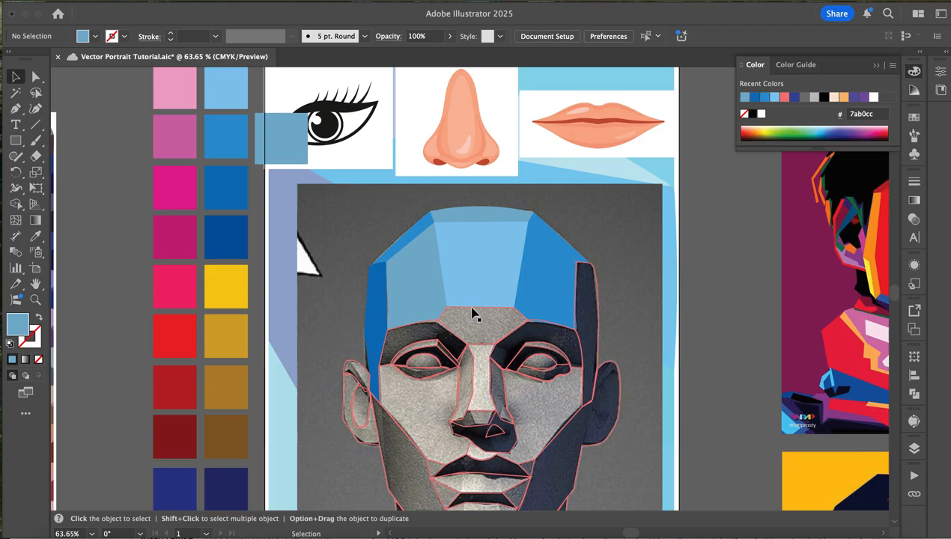
pyautogui.click(472, 312)
pyautogui.press('i')
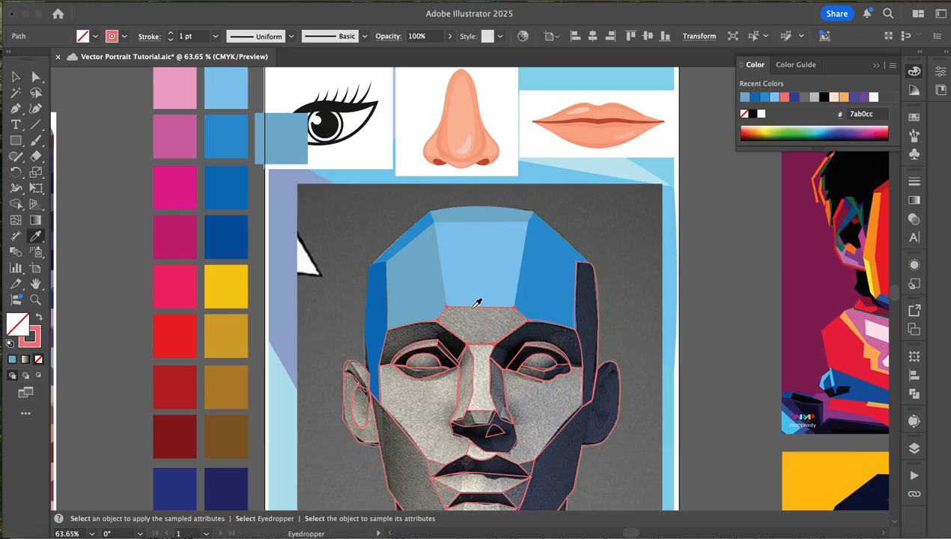
pyautogui.click(468, 215)
pyautogui.press('v')
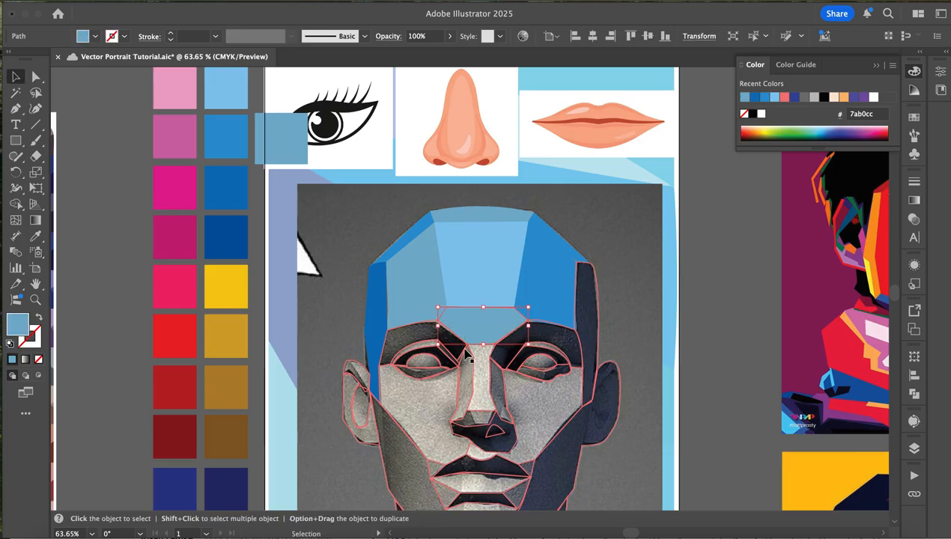
# - Fill the left brow and eye socket plane with the palette's deep blue 05559e
pyautogui.click(396, 334)
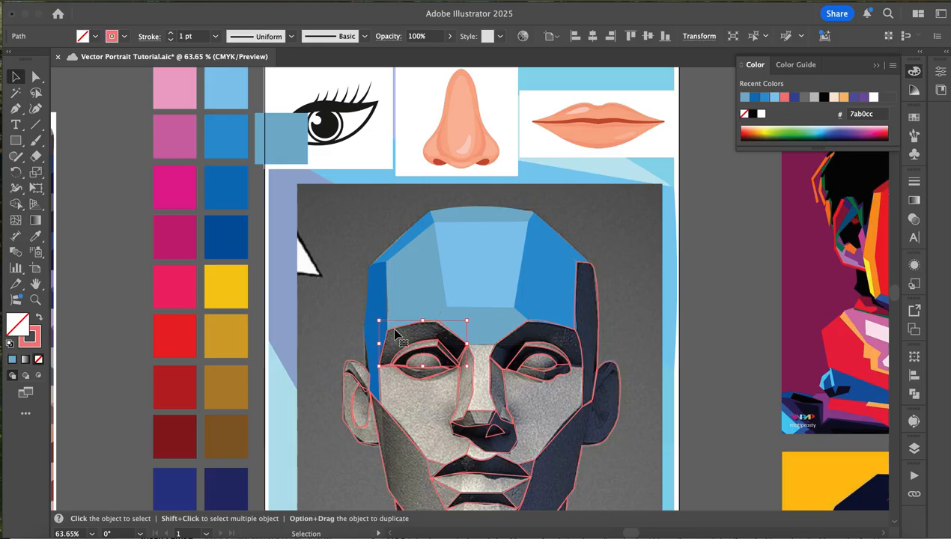
pyautogui.press('i')
pyautogui.click(237, 253)
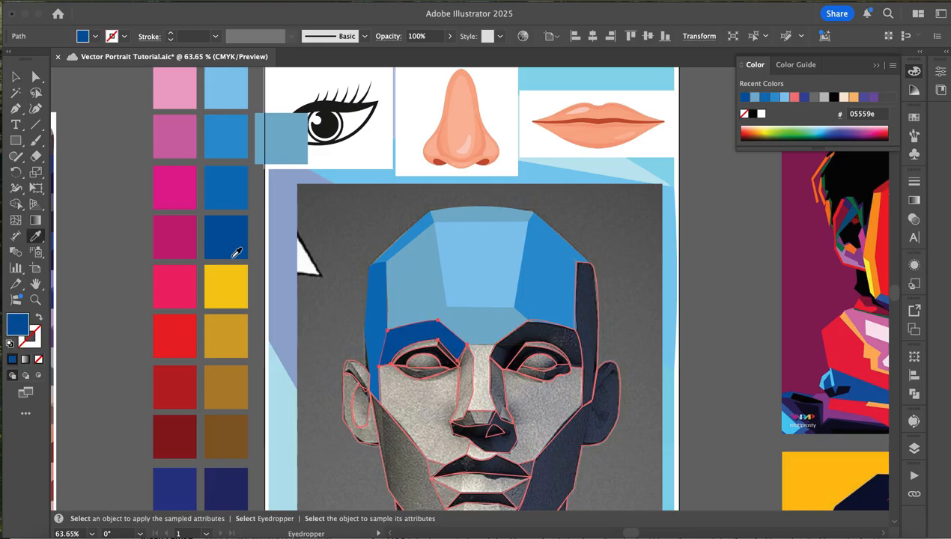
pyautogui.press('v')
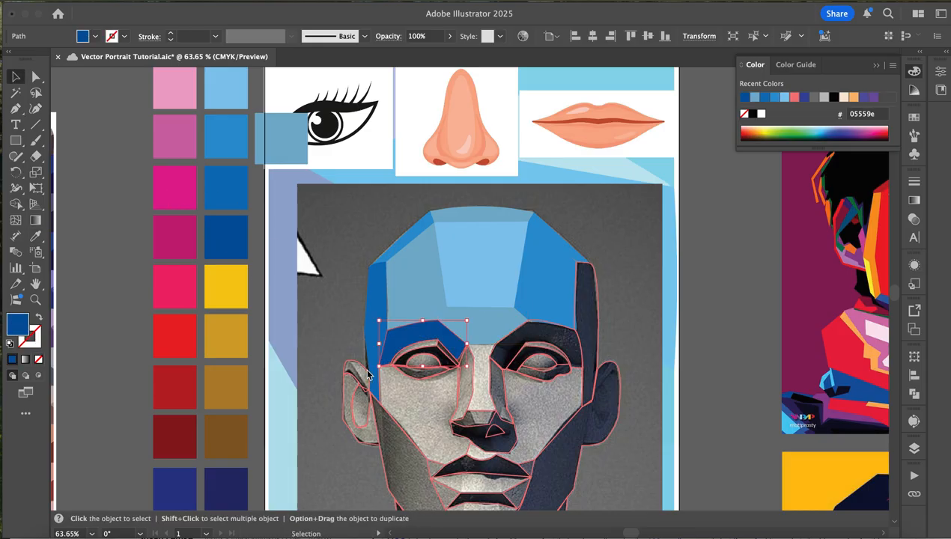
pyautogui.click(428, 357)
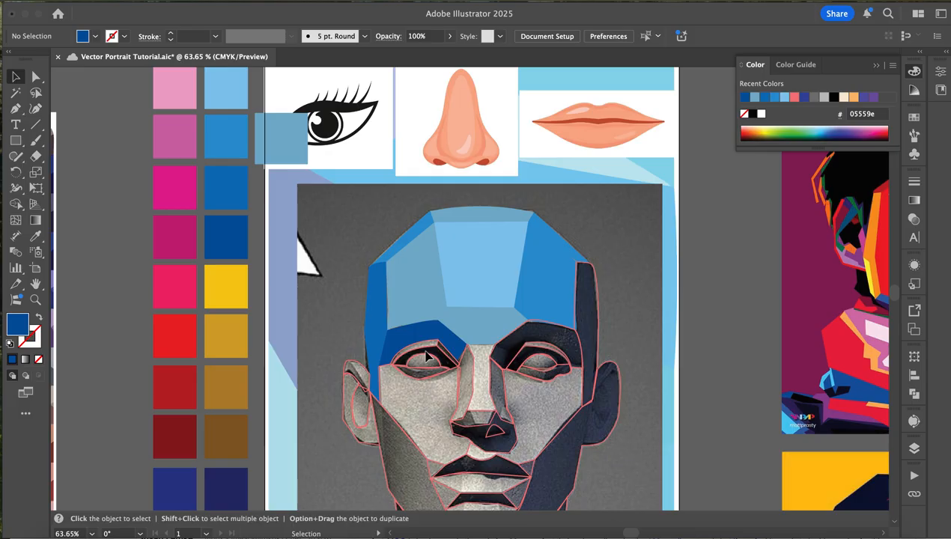
pyautogui.press('i')
pyautogui.click(452, 215)
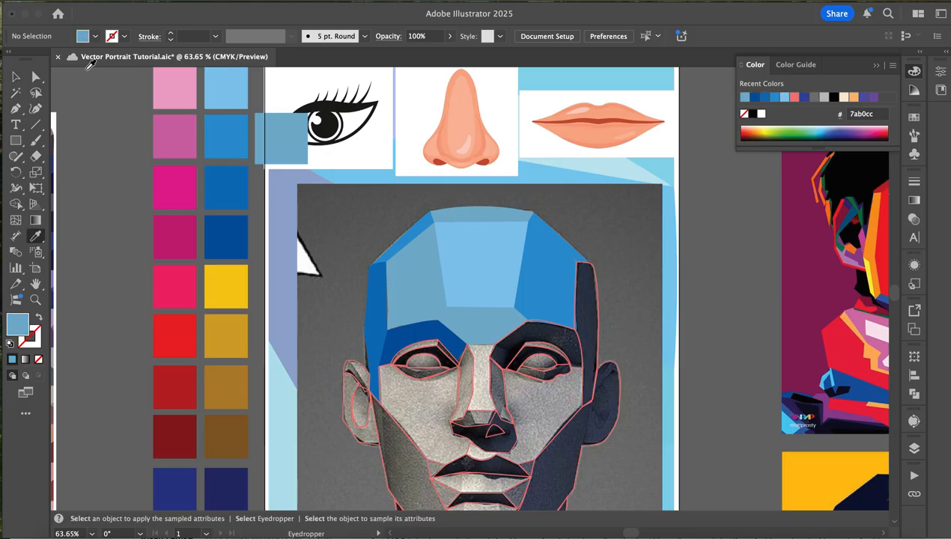
pyautogui.click(16, 77)
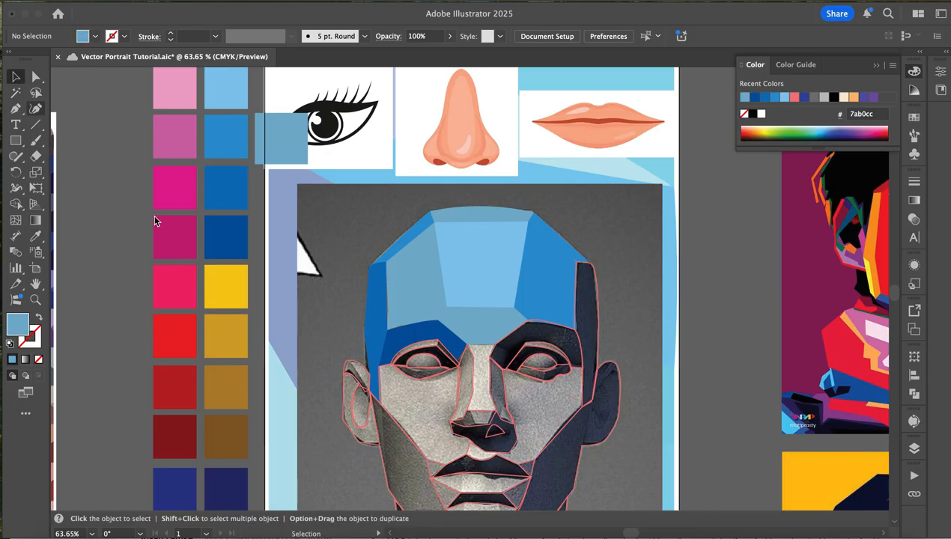
# - Fill the left and right eyeball shapes with the light blue 88c6ec sampled from the central forehead plane
pyautogui.click(408, 367)
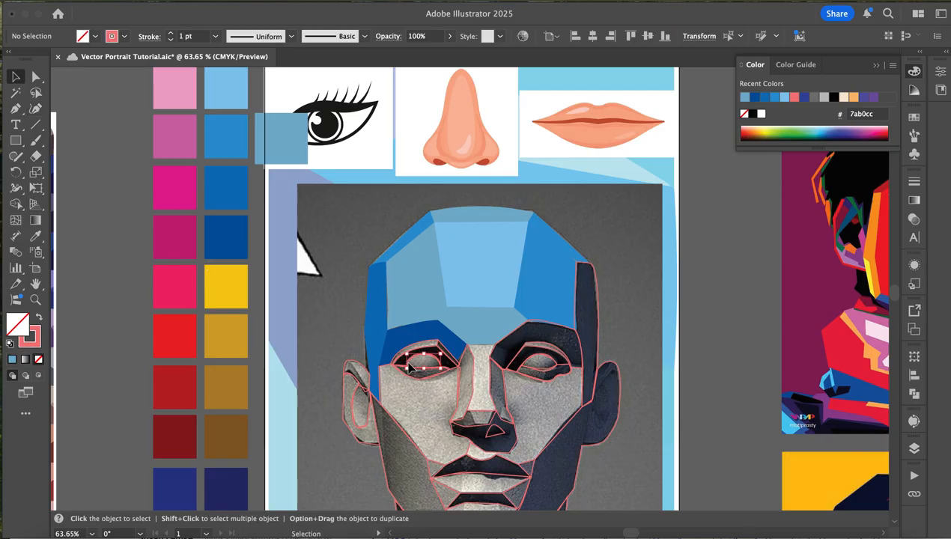
pyautogui.press('i')
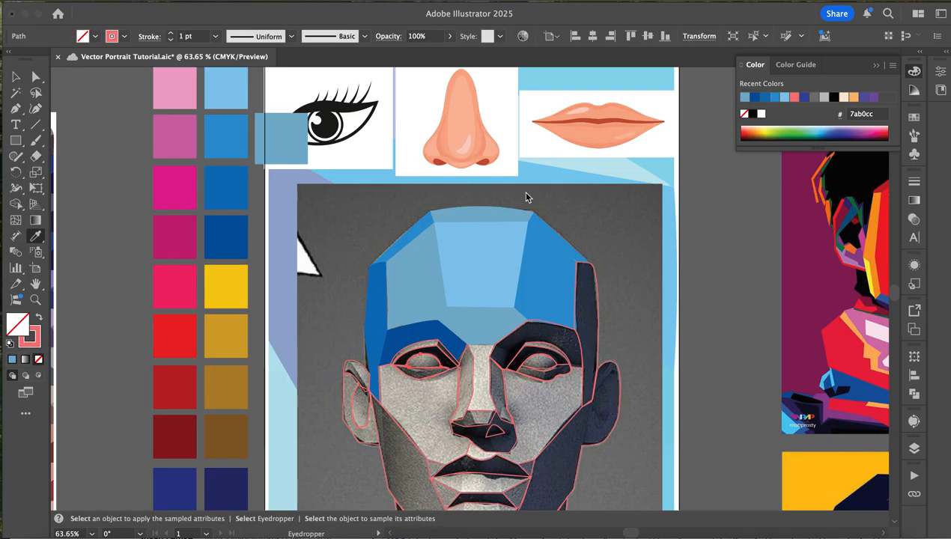
pyautogui.click(479, 242)
pyautogui.press('v')
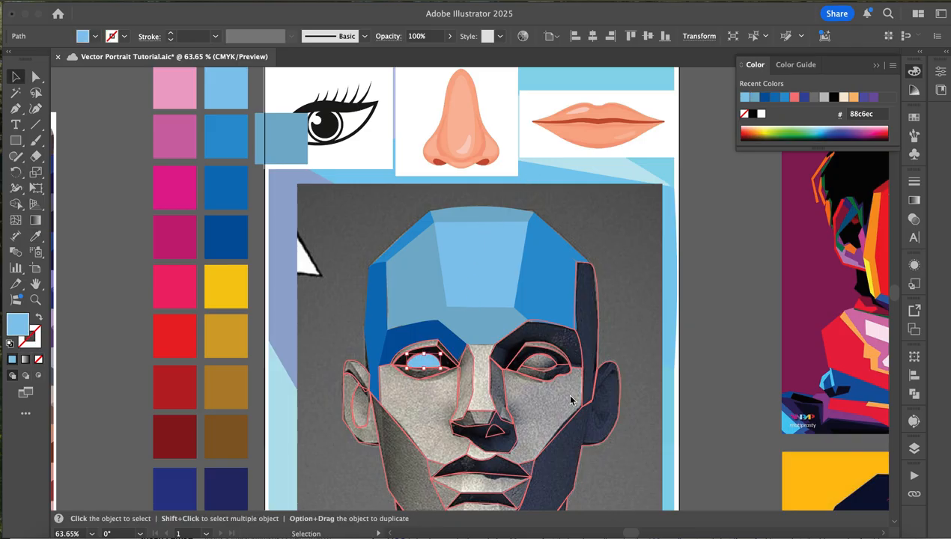
pyautogui.click(545, 362)
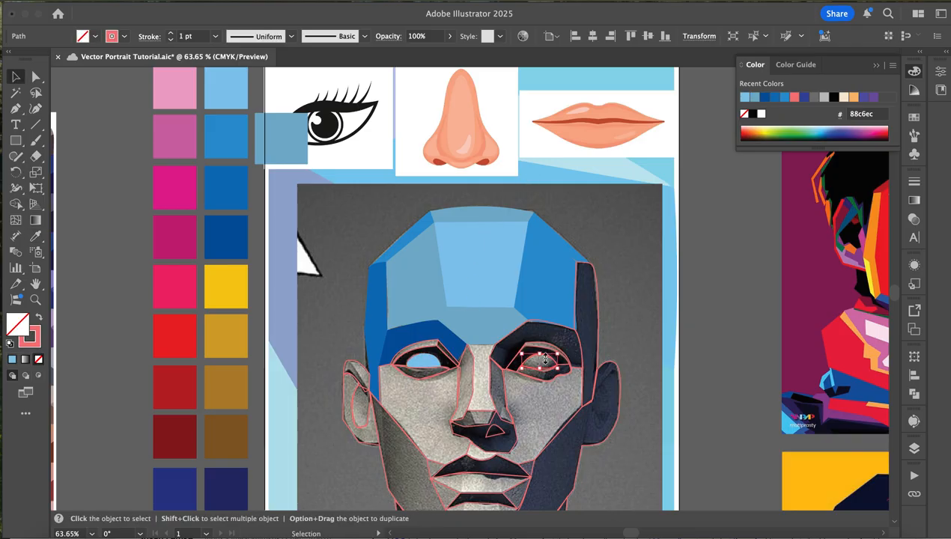
pyautogui.press('i')
pyautogui.click(495, 257)
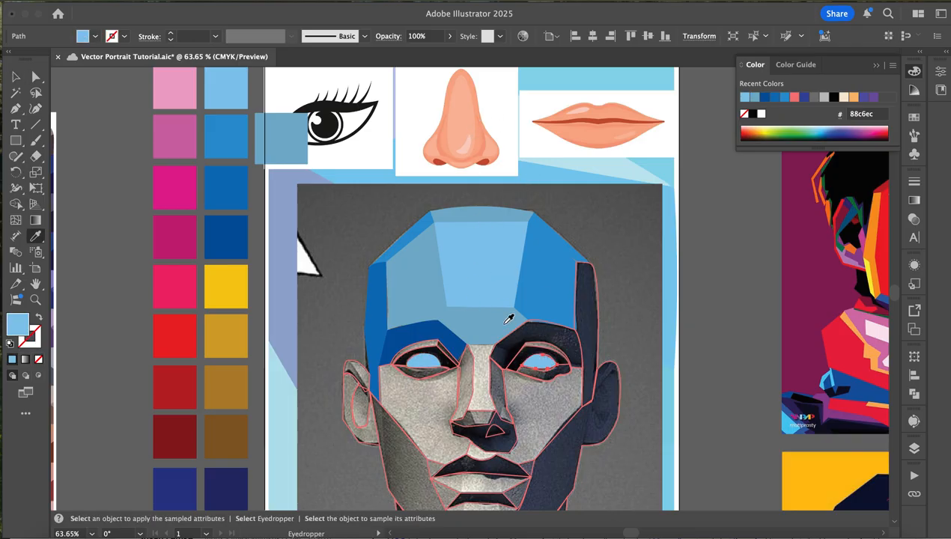
pyautogui.press('v')
# - Draw a small swatch rectangle on the grey background beside the left temple, filled with the left brow plane's deep blue 05559e
pyautogui.click(506, 372)
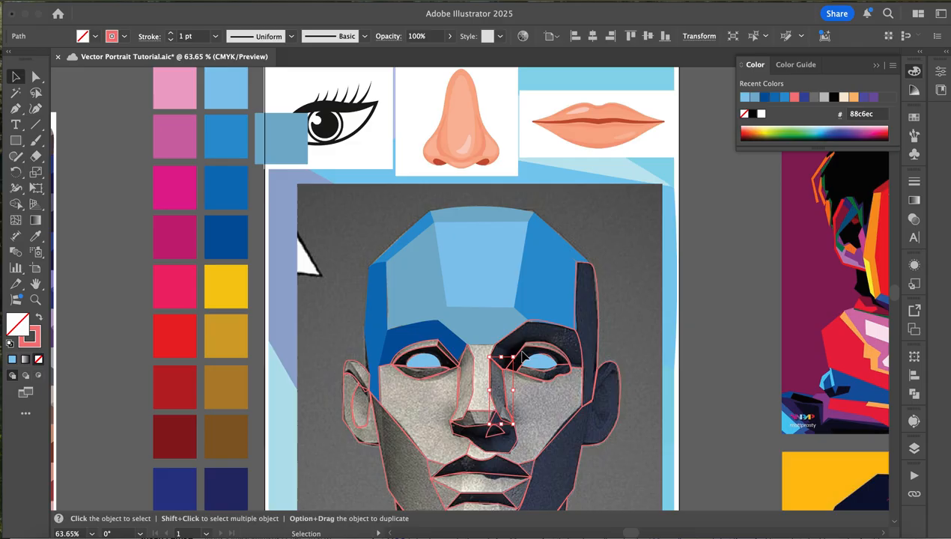
pyautogui.press('super+equal')
pyautogui.press('super+equal')
pyautogui.press('super+equal')
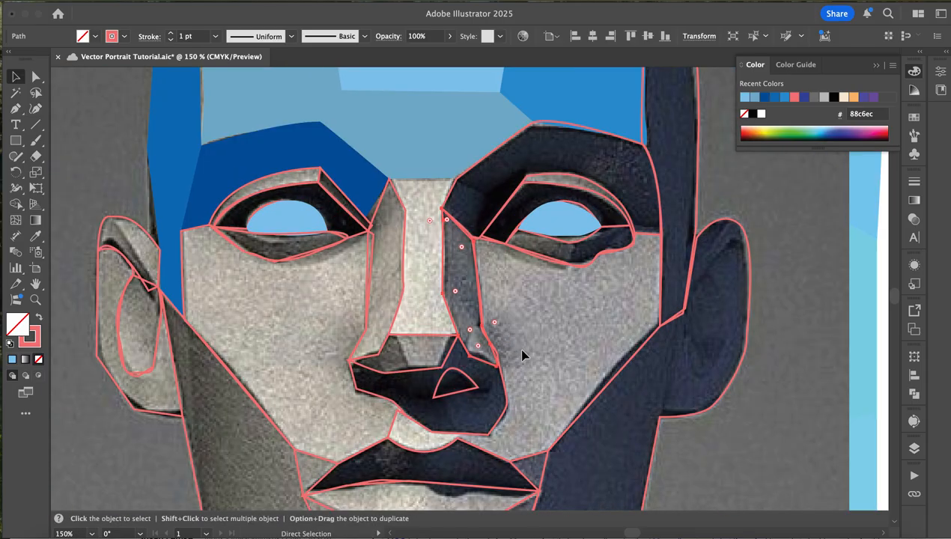
pyautogui.click(539, 128)
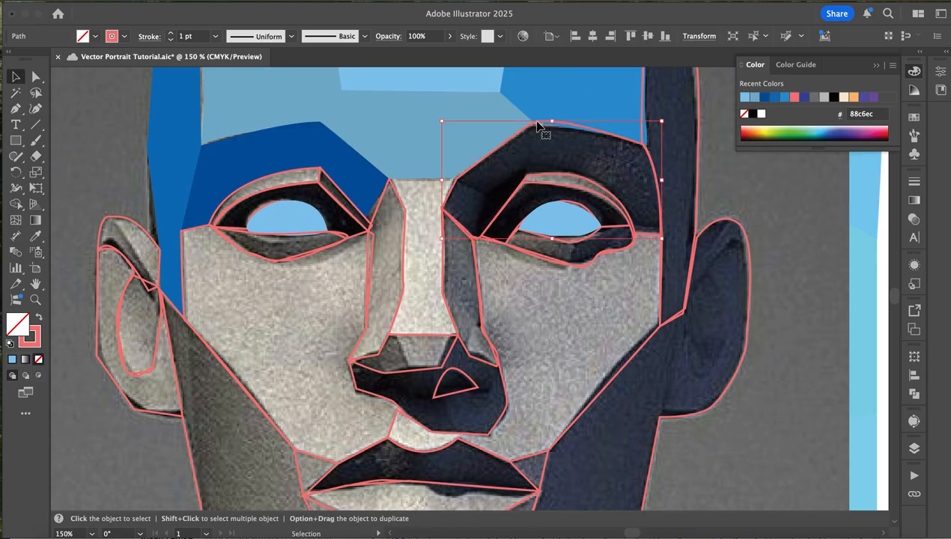
pyautogui.press('i')
pyautogui.hscroll(-10, 289, 292)
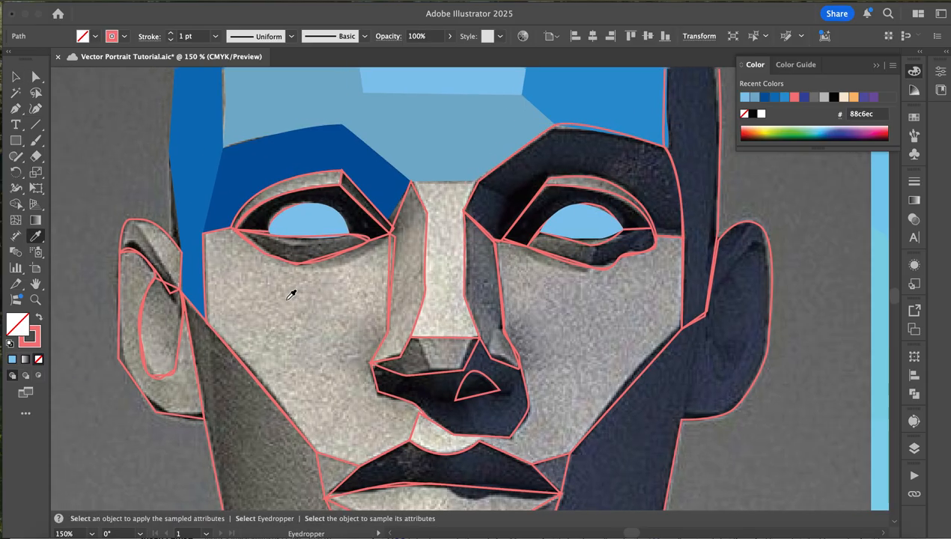
pyautogui.click(15, 140)
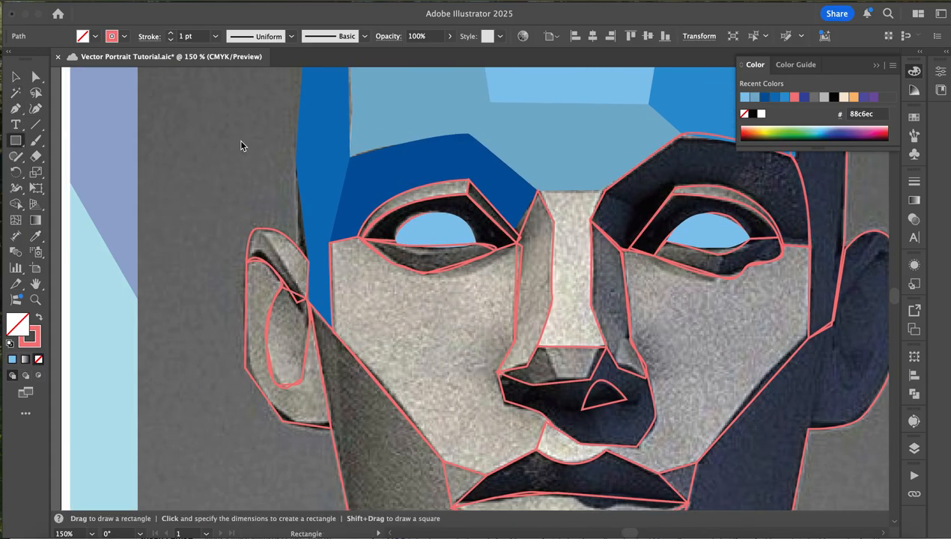
pyautogui.moveTo(237, 141); pyautogui.dragTo(278, 187)
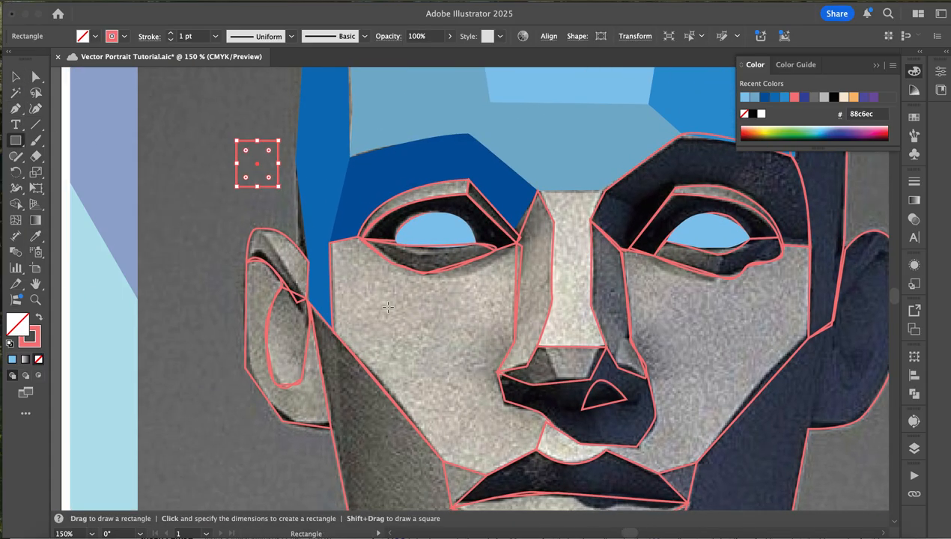
pyautogui.press('i')
pyautogui.click(424, 167)
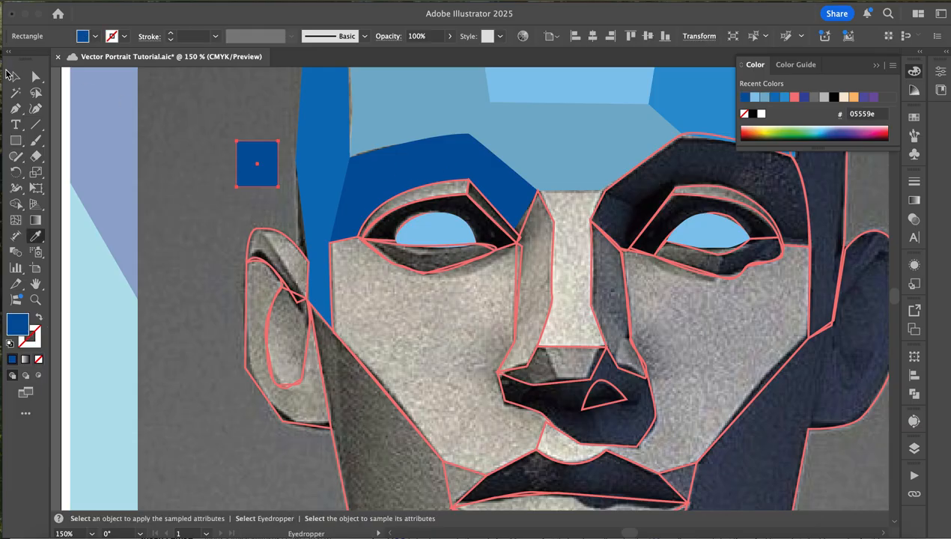
# - Darken the small swatch rectangle's fill to the navy 063559
pyautogui.click(15, 76)
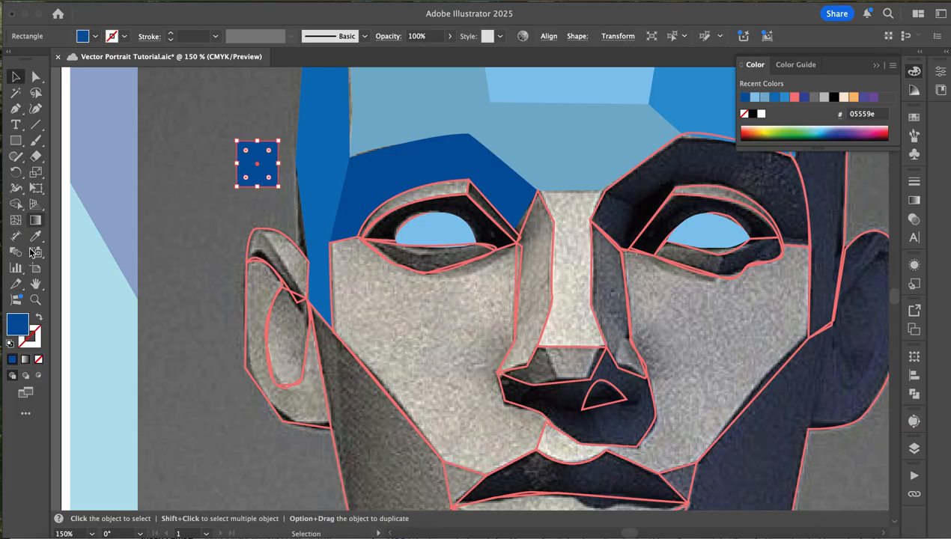
pyautogui.doubleClick(18, 323)
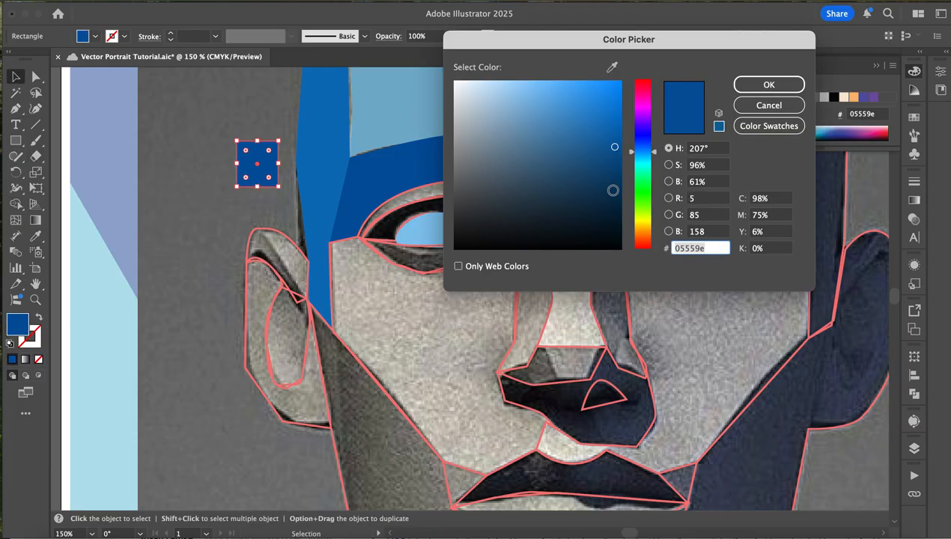
pyautogui.click(611, 191)
pyautogui.click(768, 84)
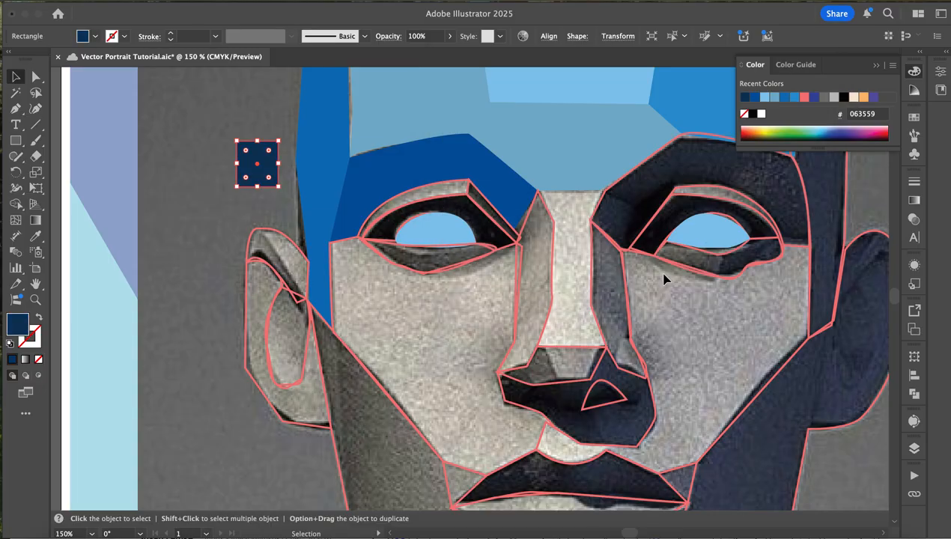
# - Fill the right brow and eye socket plane with the navy 063559 sampled from the swatch rectangle
pyautogui.scroll(5, 664, 277)
pyautogui.hscroll(5, 664, 276)
pyautogui.click(634, 239)
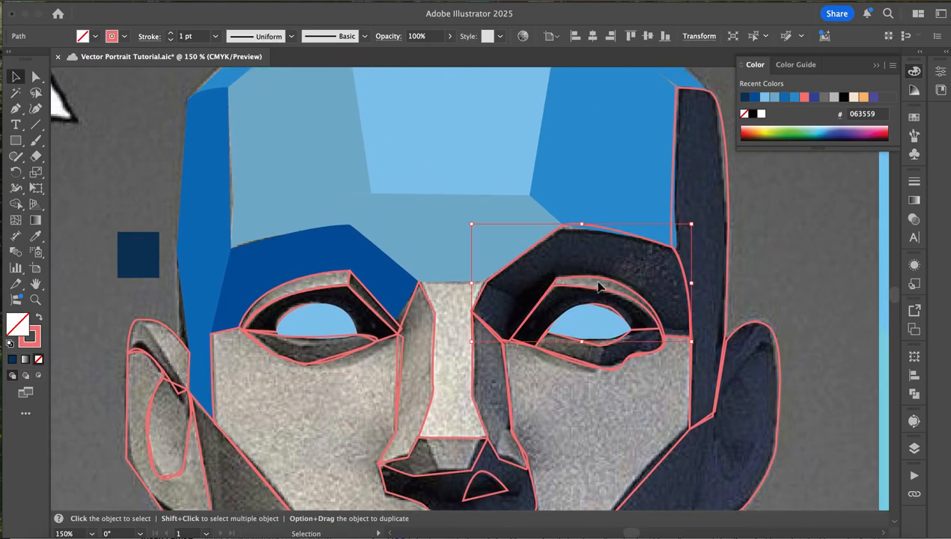
pyautogui.press('i')
pyautogui.click(139, 256)
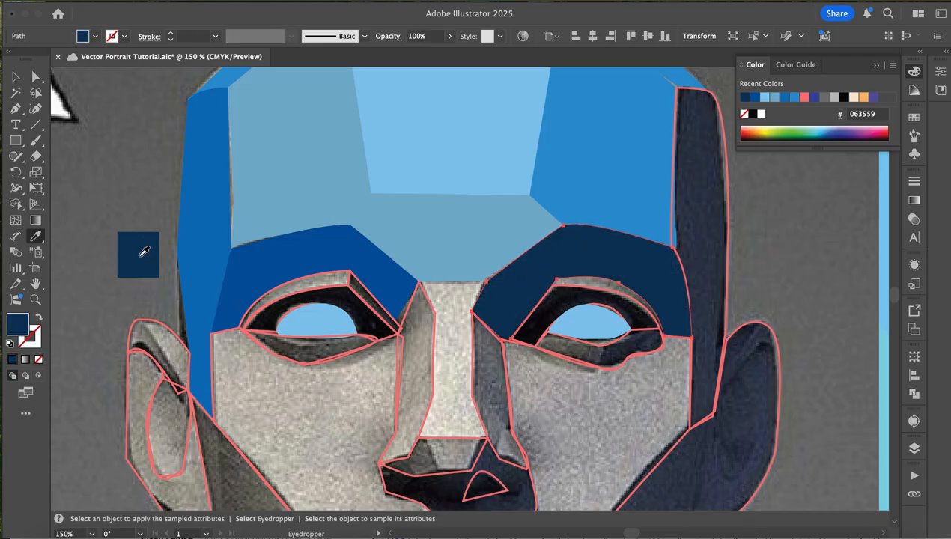
pyautogui.press('v')
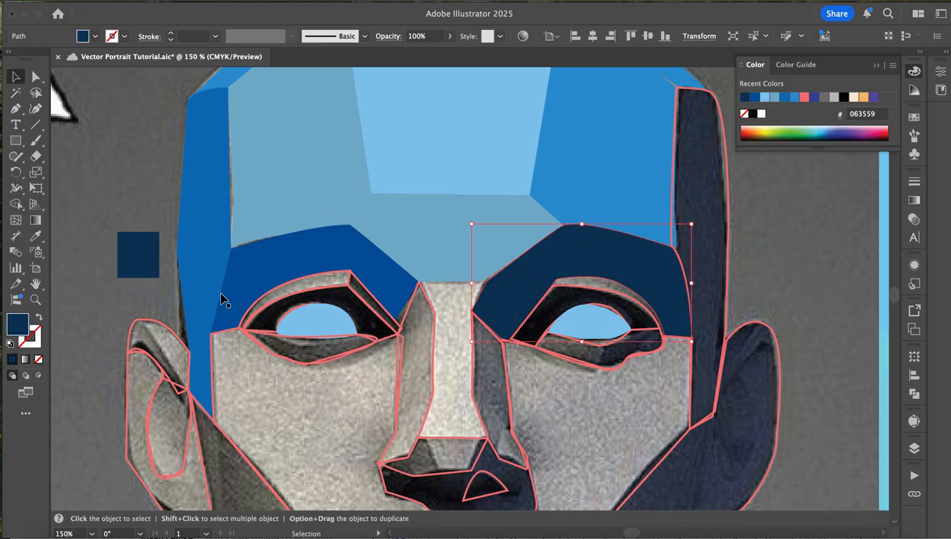
# - Fill the dark plane surrounding the left eyeball and the narrow lid plane at its inner corner with the navy 063559
pyautogui.click(262, 321)
pyautogui.press('i')
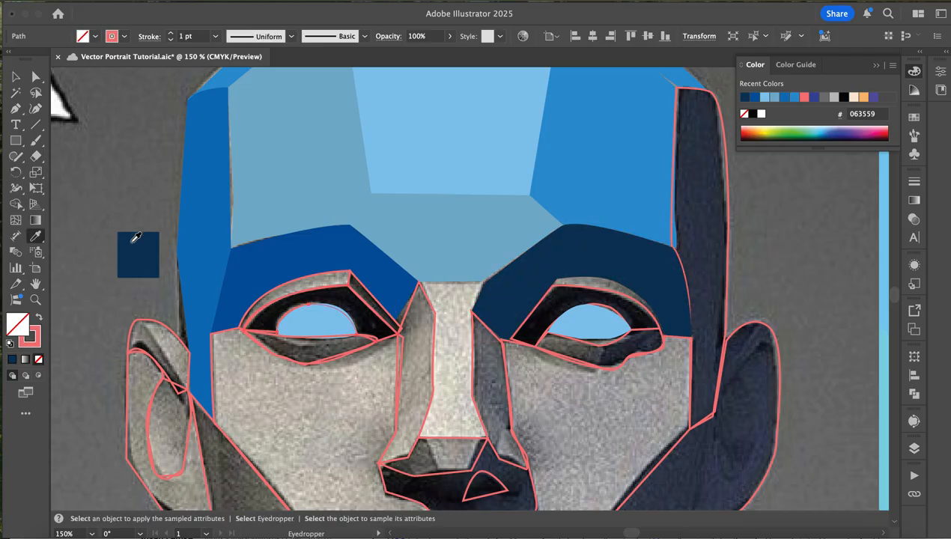
pyautogui.click(135, 237)
pyautogui.press('v')
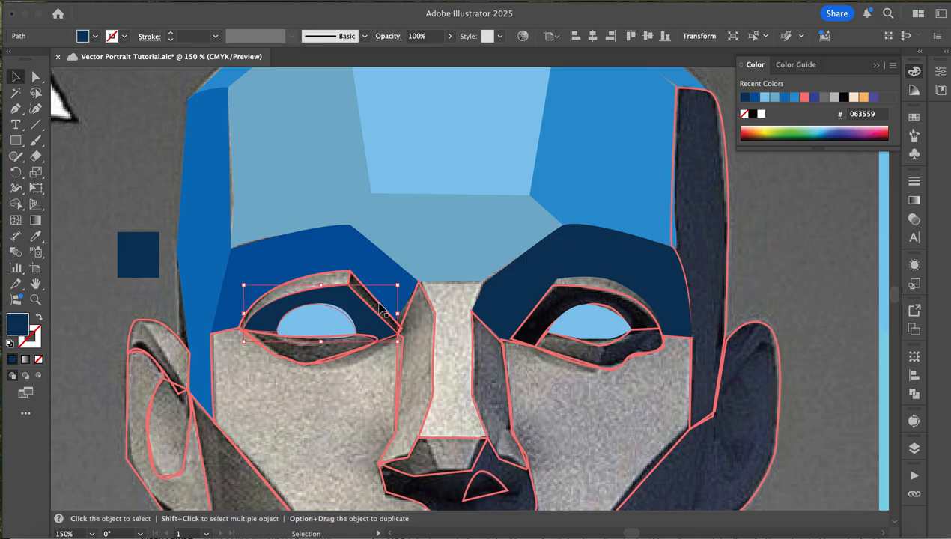
pyautogui.click(382, 310)
pyautogui.press('i')
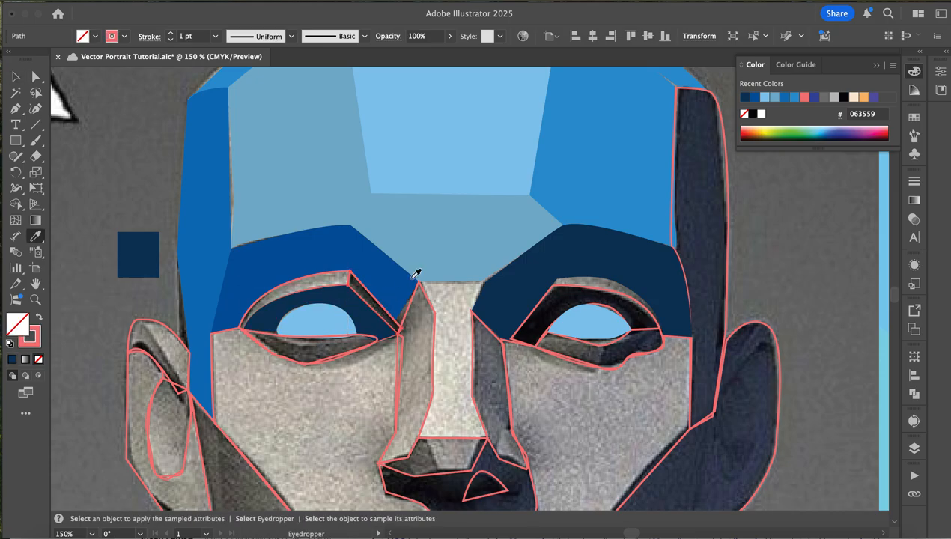
pyautogui.click(524, 286)
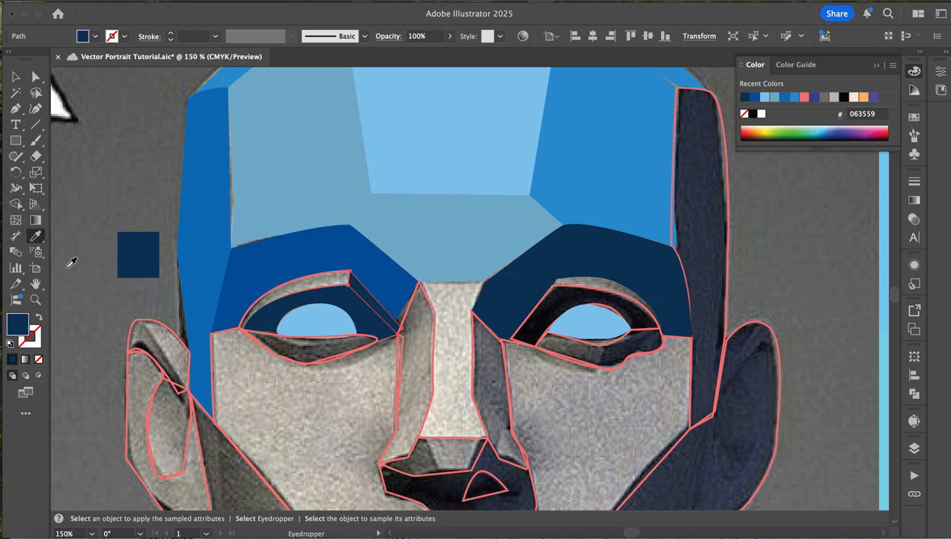
pyautogui.press('v')
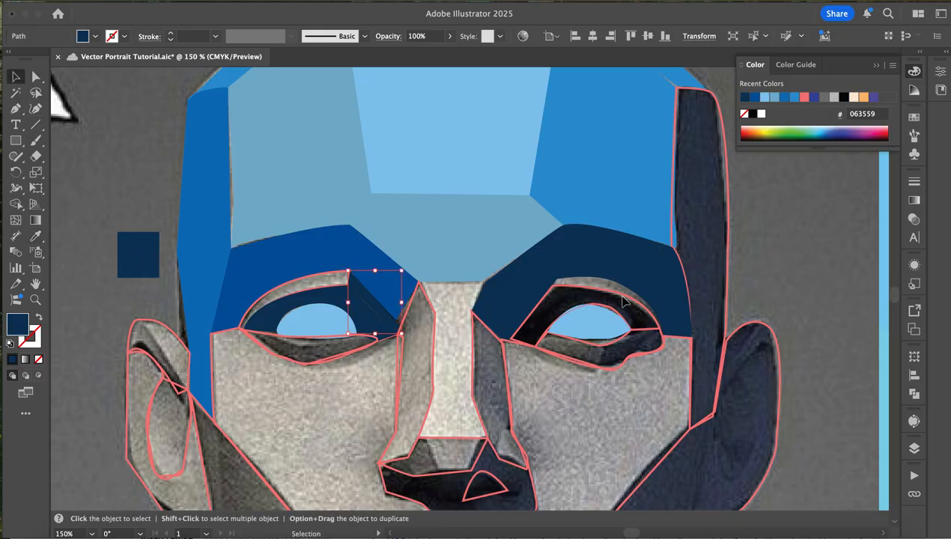
# - Fill the plane surrounding the right eyeball with the swatch's navy, darkened to 042235
pyautogui.click(623, 304)
pyautogui.press('i')
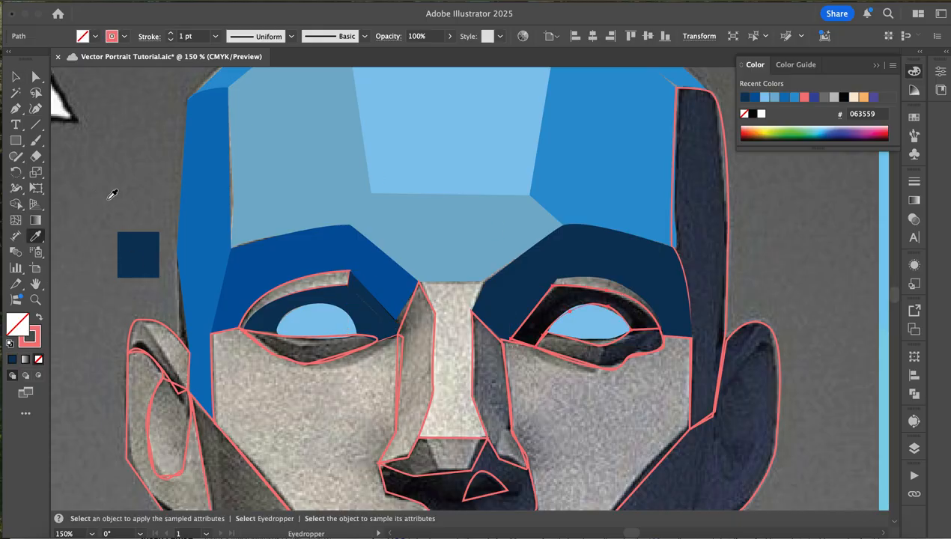
pyautogui.click(132, 251)
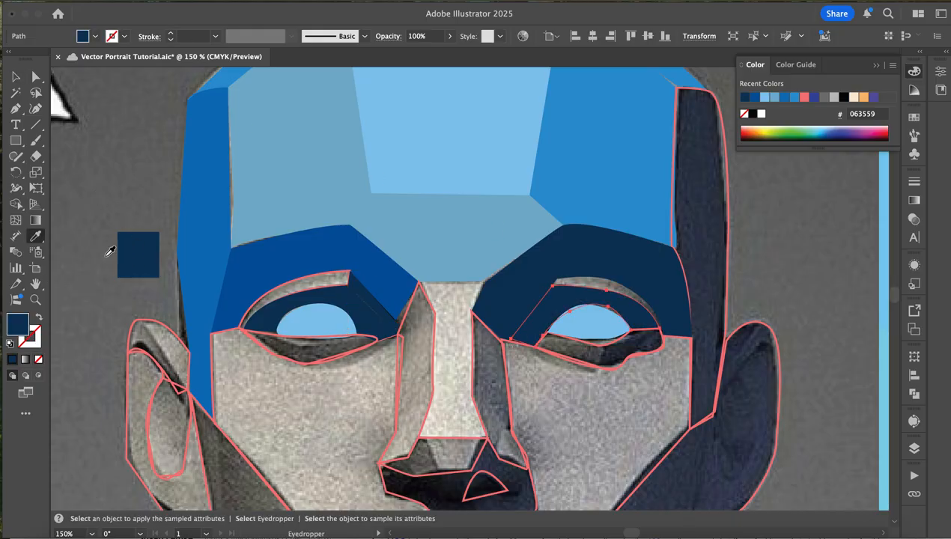
pyautogui.doubleClick(18, 325)
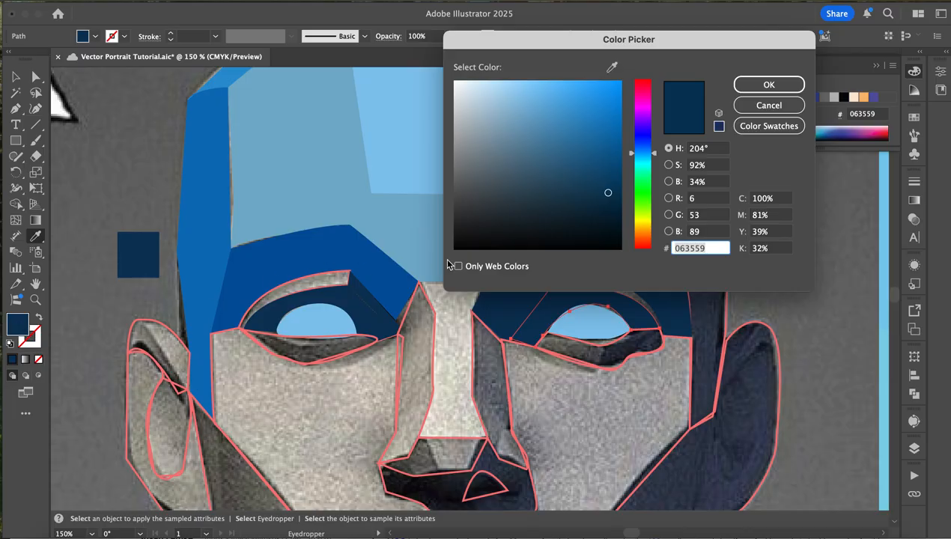
pyautogui.click(610, 214)
pyautogui.click(768, 85)
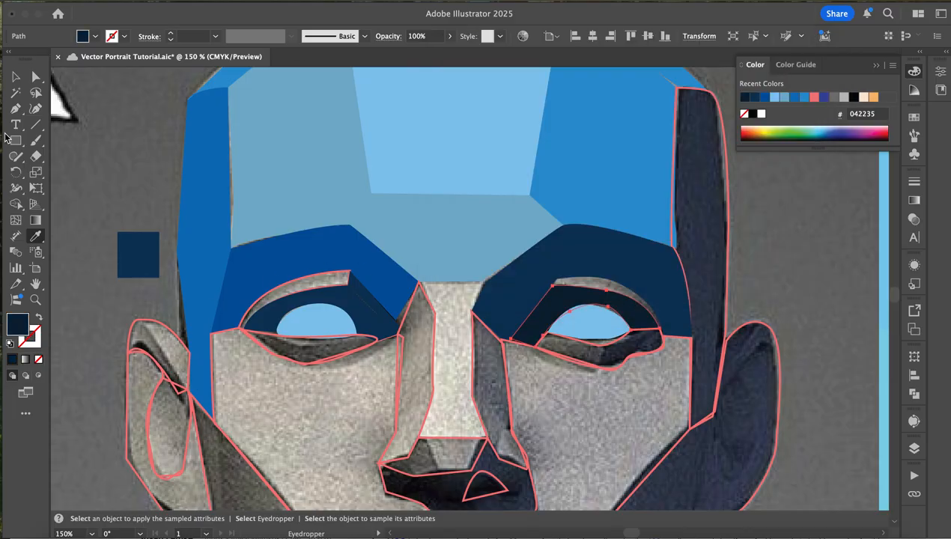
# - Draw a second swatch rectangle in the darker navy 042235 above the first one beside the head
pyautogui.click(15, 139)
pyautogui.moveTo(115, 154); pyautogui.dragTo(163, 208)
pyautogui.click(14, 78)
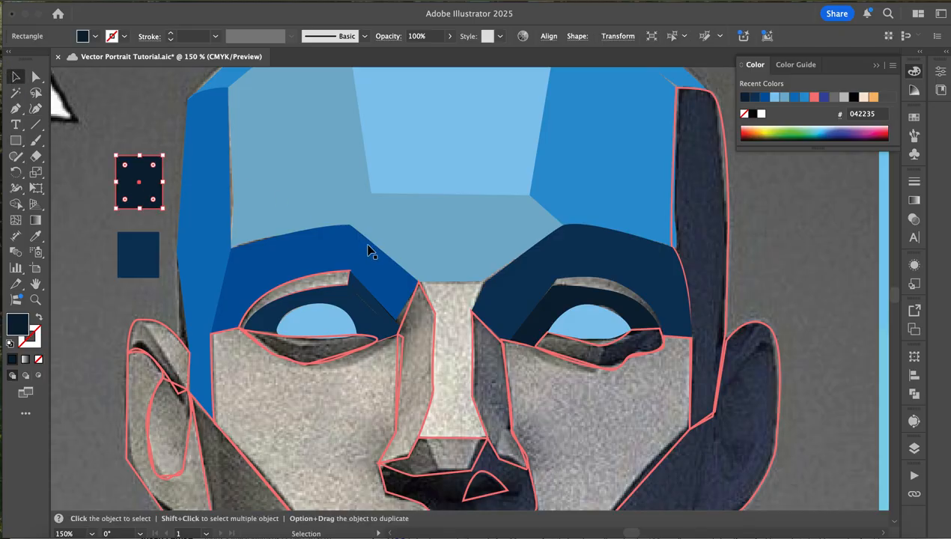
# - Fill the left eye's curved upper eyelid plane with the light blue 88c6ec sampled from the central forehead plane
pyautogui.click(345, 289)
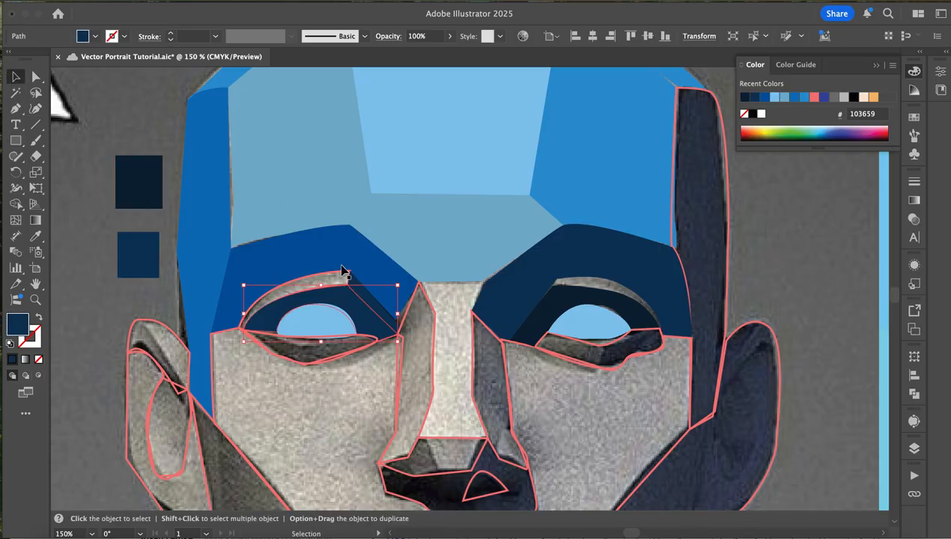
pyautogui.click(339, 278)
pyautogui.press('i')
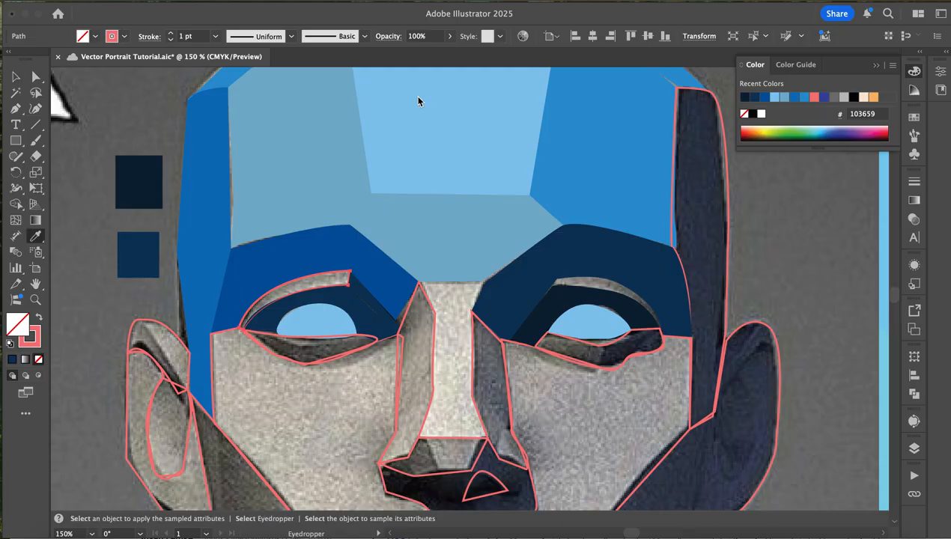
pyautogui.click(431, 116)
pyautogui.press('v')
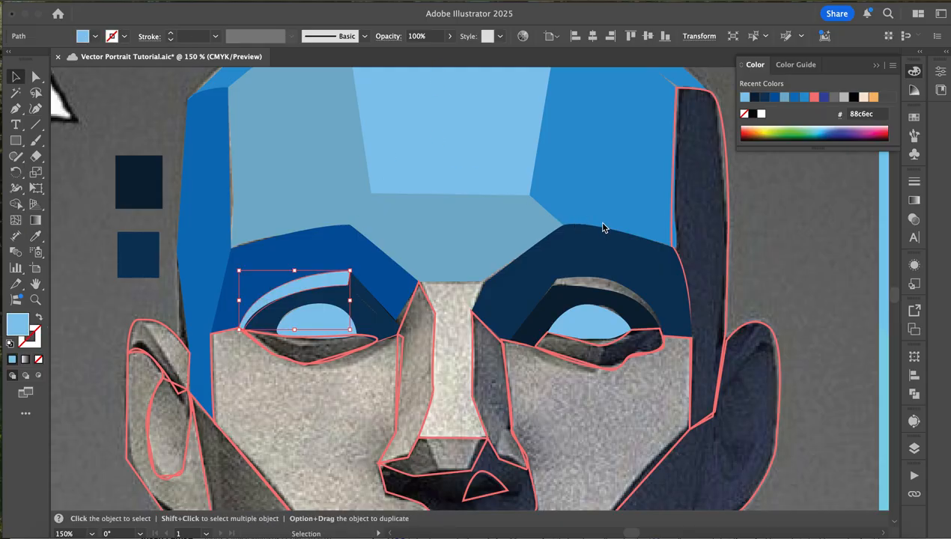
# - Draw a closed, curved upper-eyelid plane over the right eye and fill it with light blue 88c6ec sampled from the central forehead plane
pyautogui.click(577, 288)
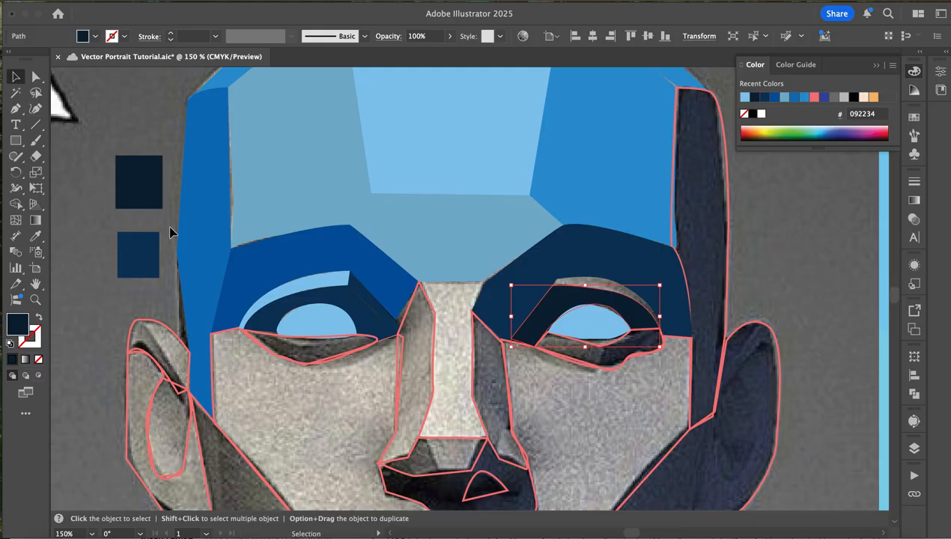
pyautogui.click(15, 109)
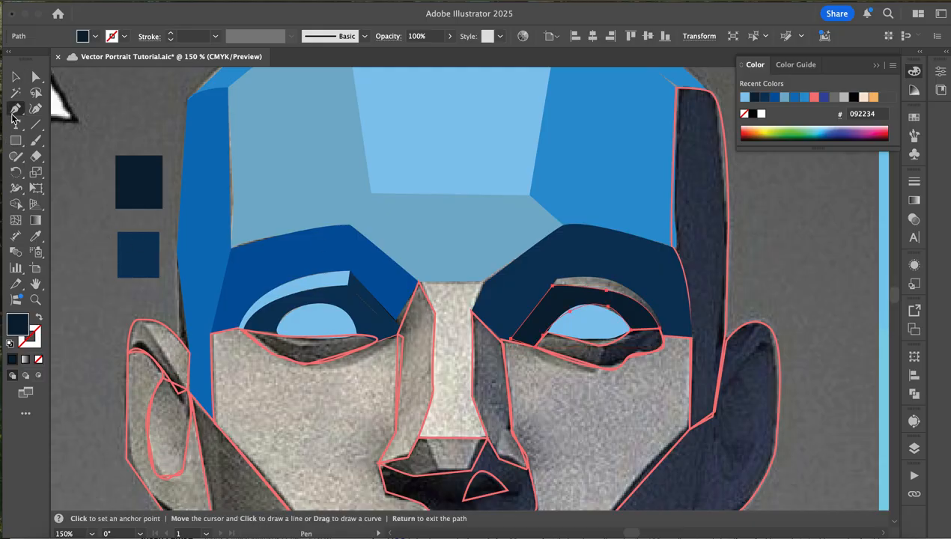
pyautogui.click(555, 276)
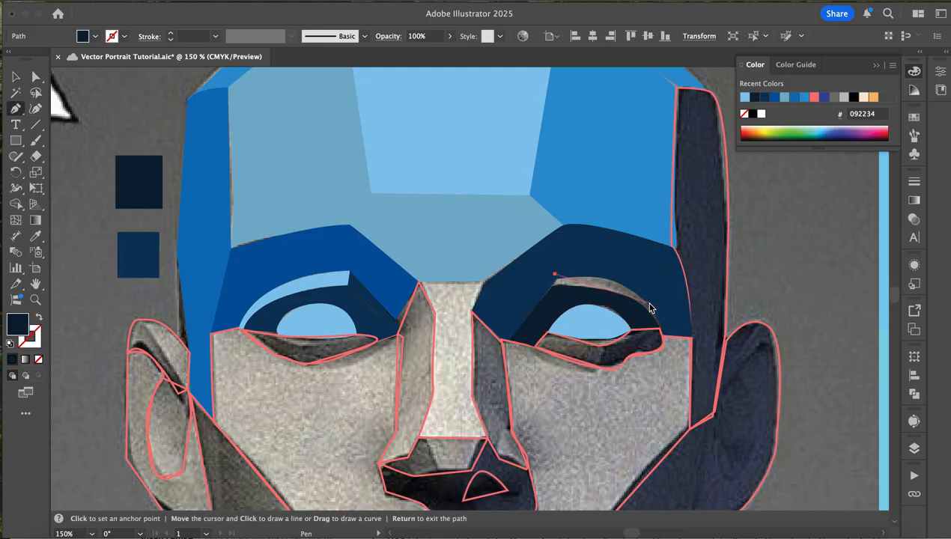
pyautogui.moveTo(648, 303); pyautogui.dragTo(666, 340)
pyautogui.click(664, 335)
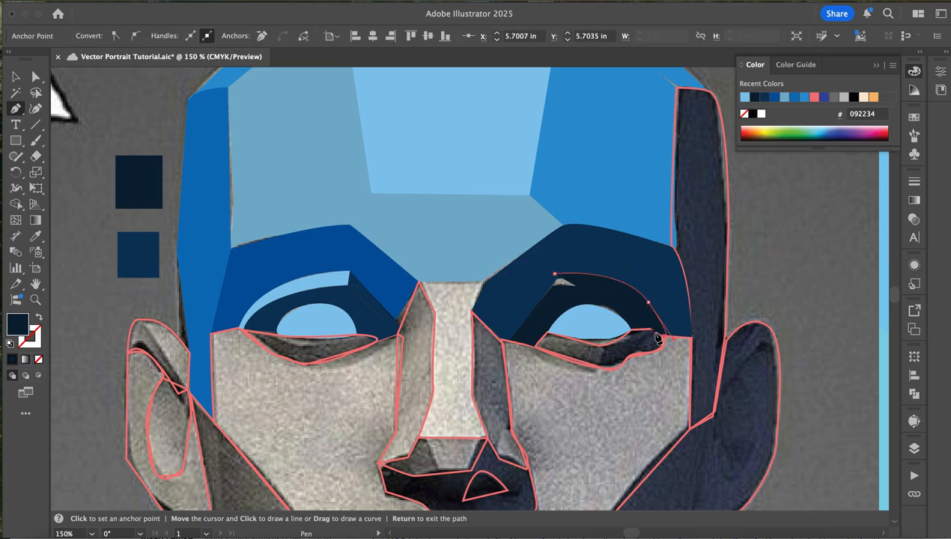
pyautogui.click(656, 333)
pyautogui.moveTo(572, 288)
pyautogui.mouseDown()
pyautogui.moveTo(506, 299)
pyautogui.moveTo(568, 286)
pyautogui.mouseUp()
pyautogui.click(548, 289)
pyautogui.click(555, 274)
pyautogui.press('i')
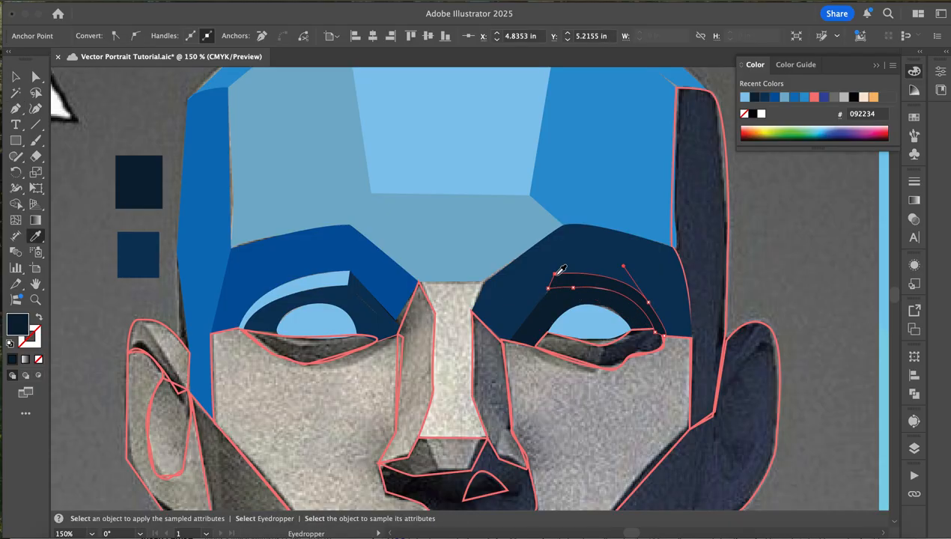
pyautogui.click(412, 96)
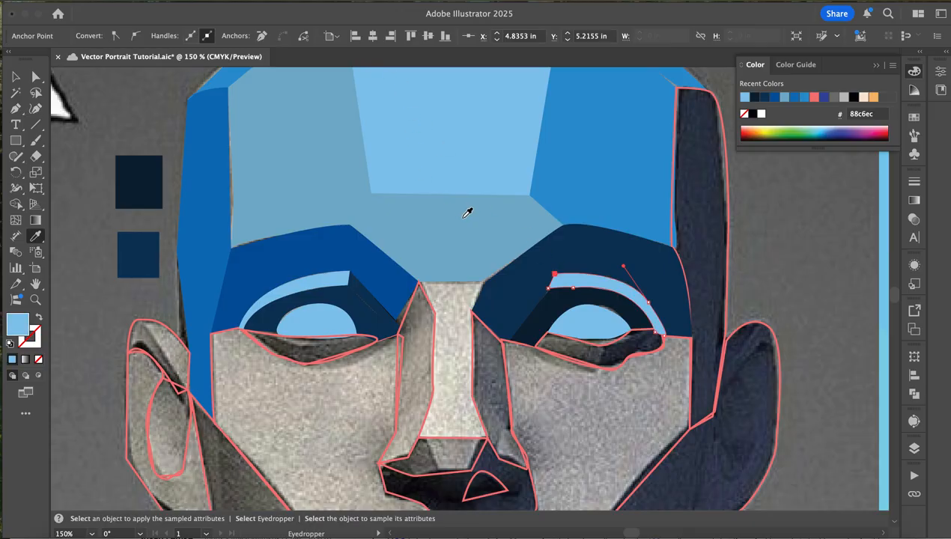
# - Fill the lower-lid planes beneath both eyes with navy 103659 sampled from the filled planes around the eyes
pyautogui.press('v')
pyautogui.click(586, 348)
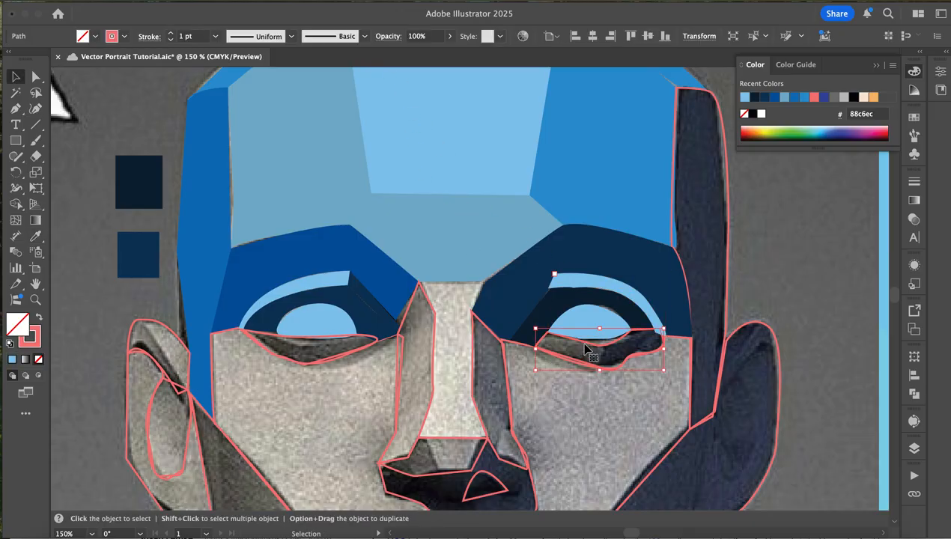
pyautogui.press('i')
pyautogui.click(508, 291)
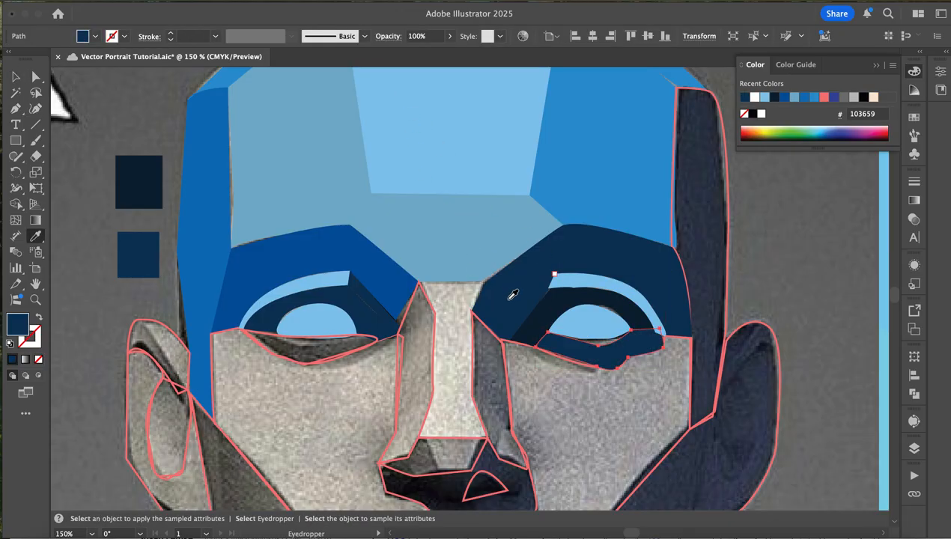
pyautogui.press('v')
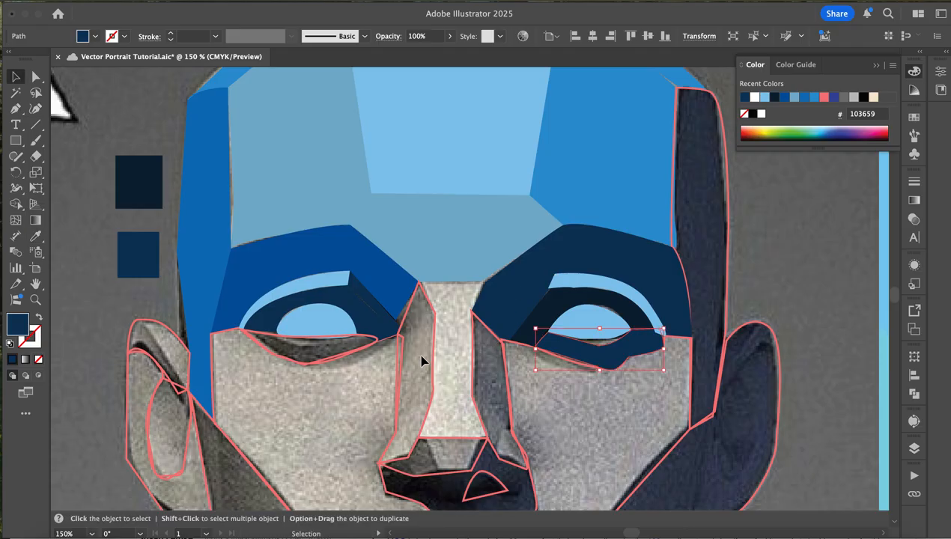
pyautogui.click(324, 342)
pyautogui.press('i')
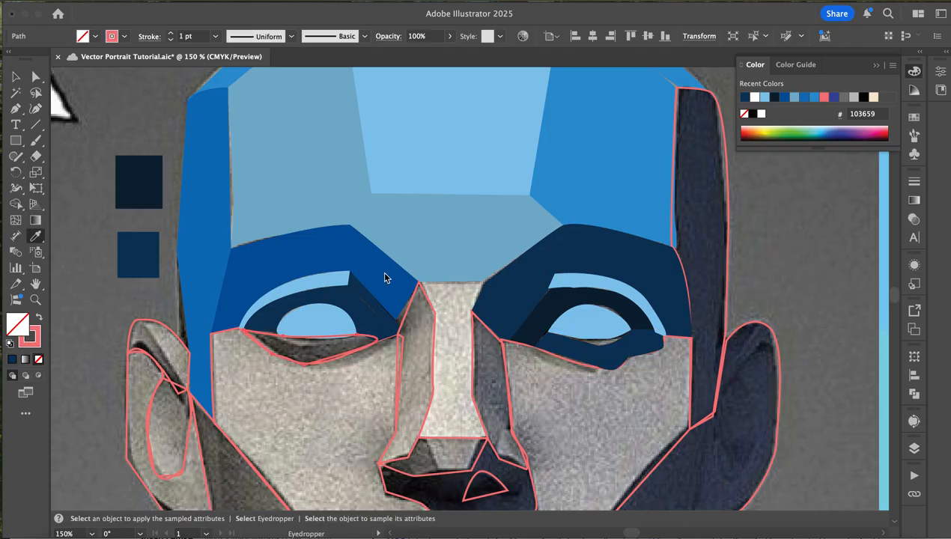
pyautogui.click(373, 315)
# - Fill the left jaw plane, from the ear down to the chin, with blue 05559e sampled from the left brow plane
pyautogui.click(15, 78)
pyautogui.scroll(-4, 263, 346)
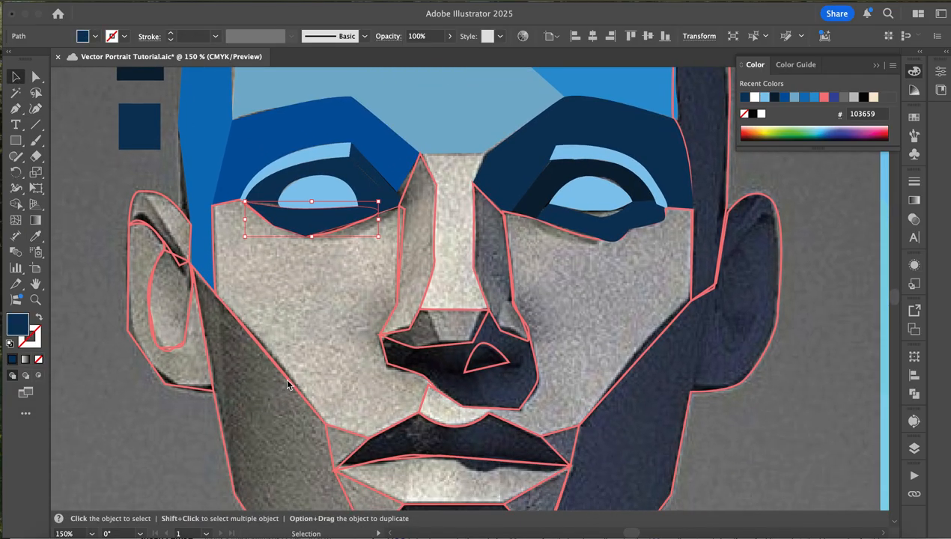
pyautogui.click(291, 384)
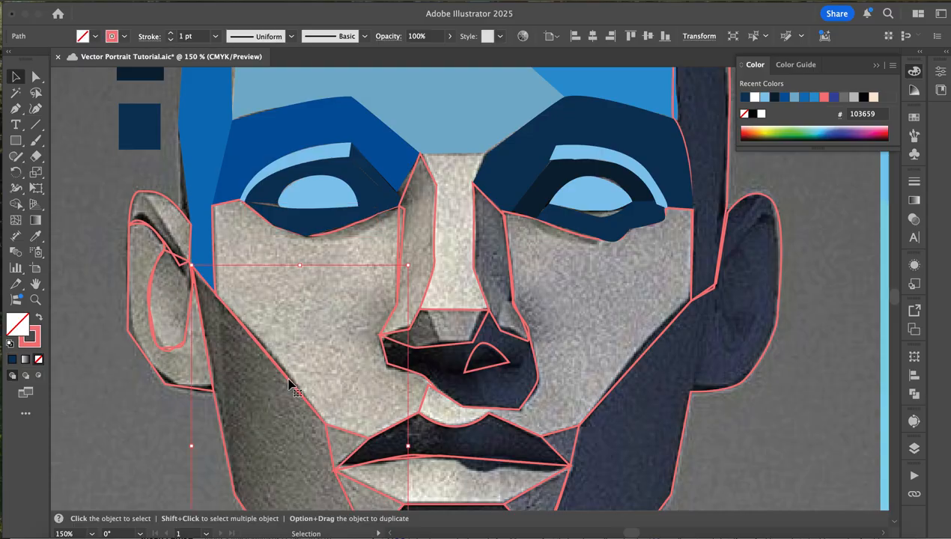
pyautogui.press('i')
pyautogui.hotkey('ctrl', '1')
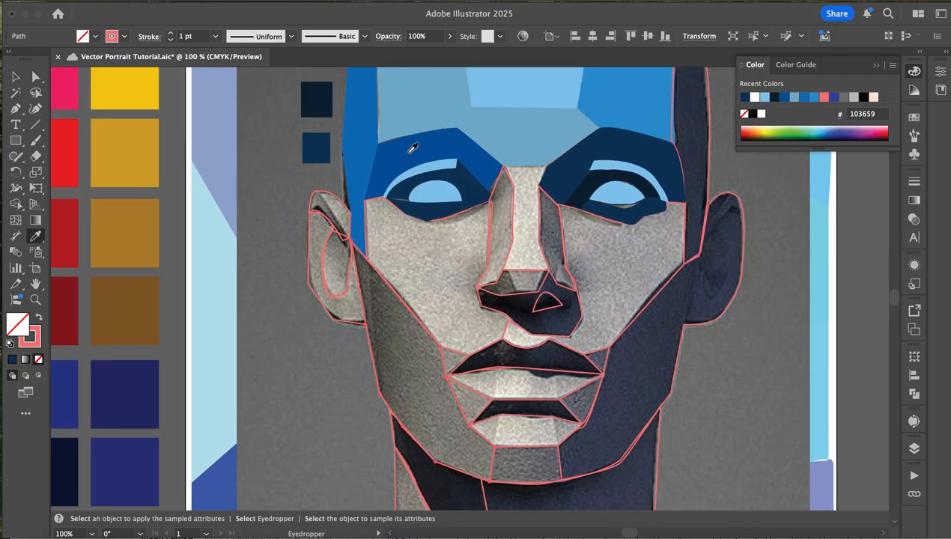
pyautogui.click(411, 148)
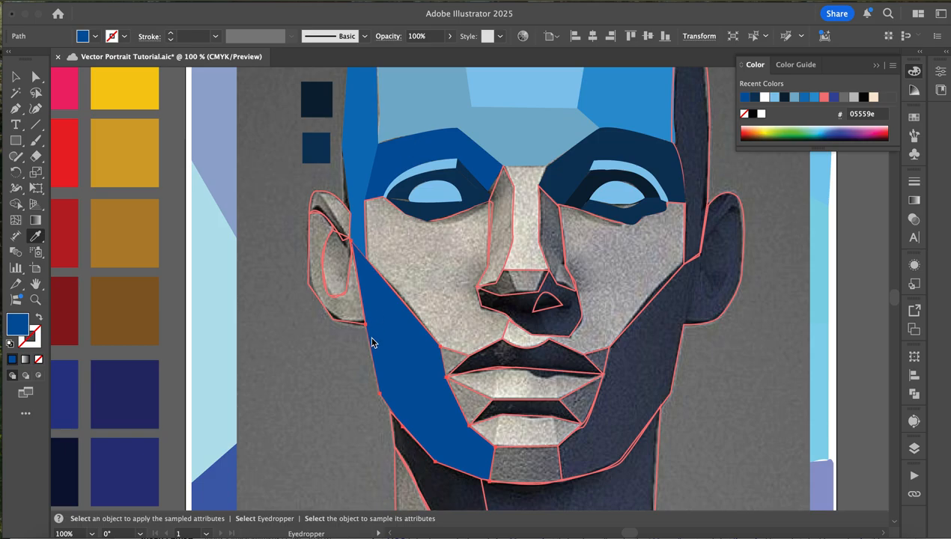
# - Fill the left cheek plane with the muted blue 7ab0cc sampled from the forehead plane between the brows
pyautogui.press('v')
pyautogui.click(450, 217)
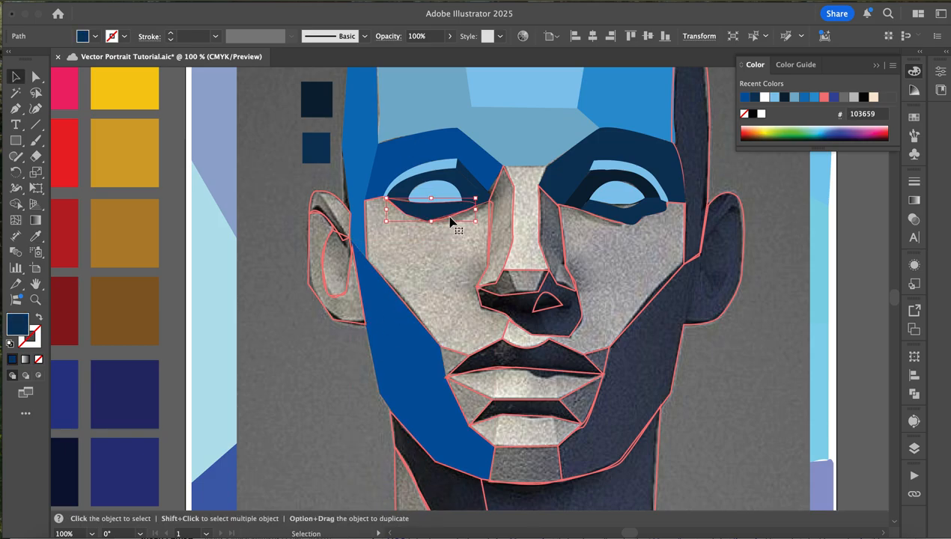
pyautogui.click(484, 205)
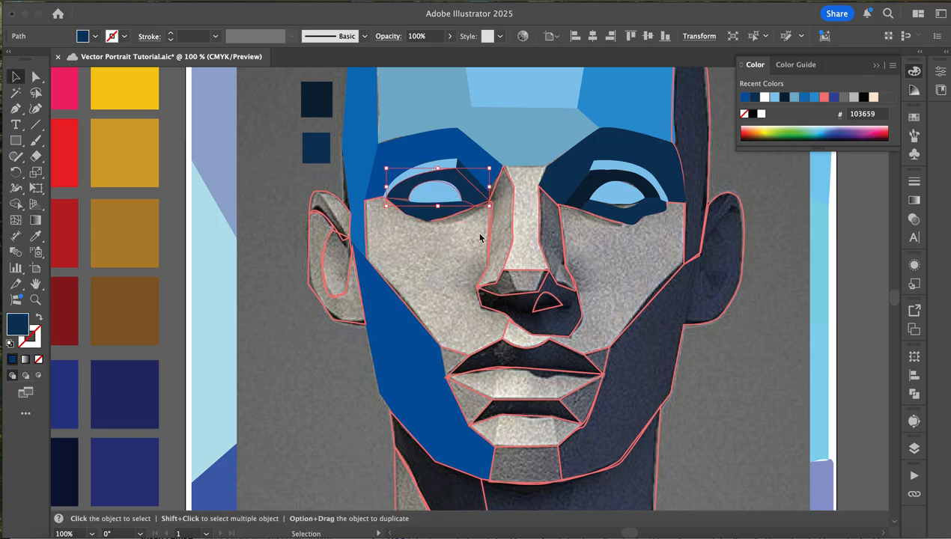
pyautogui.click(459, 358)
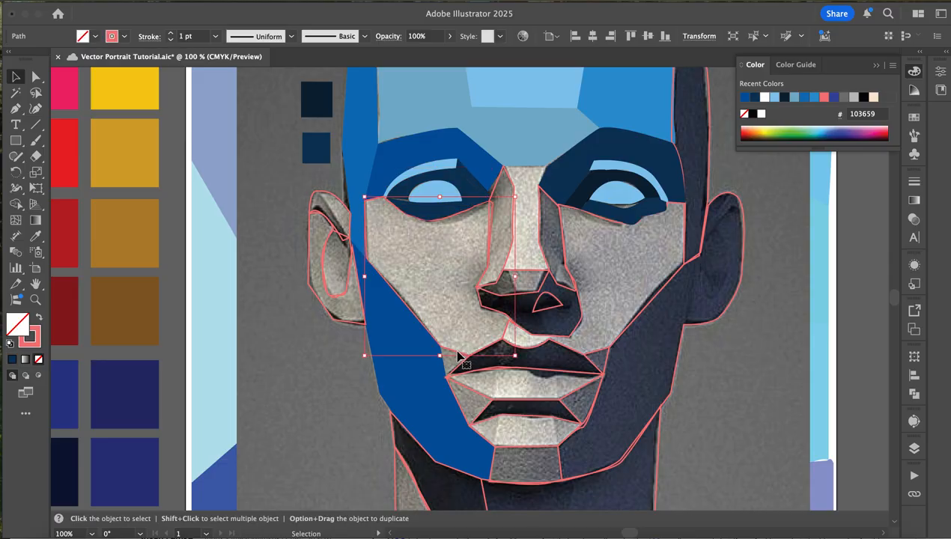
pyautogui.press('i')
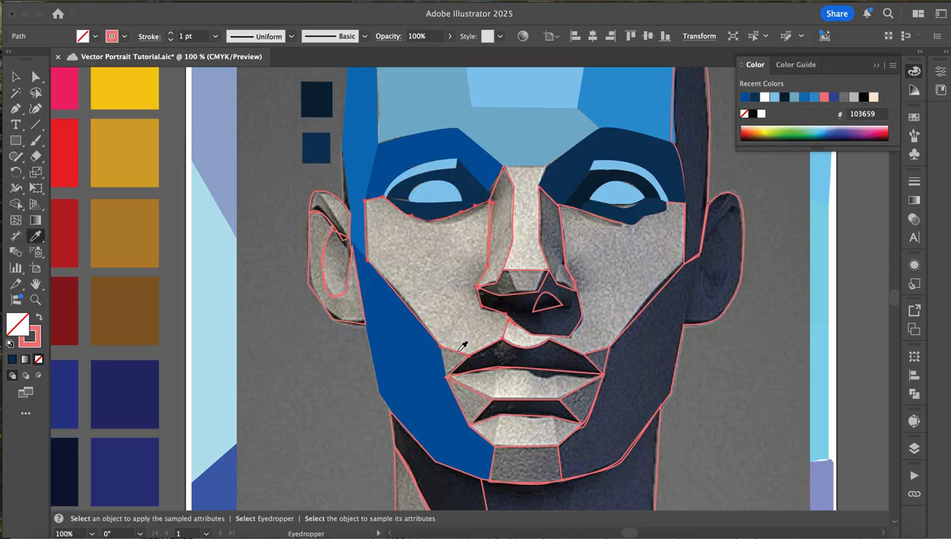
pyautogui.click(525, 79)
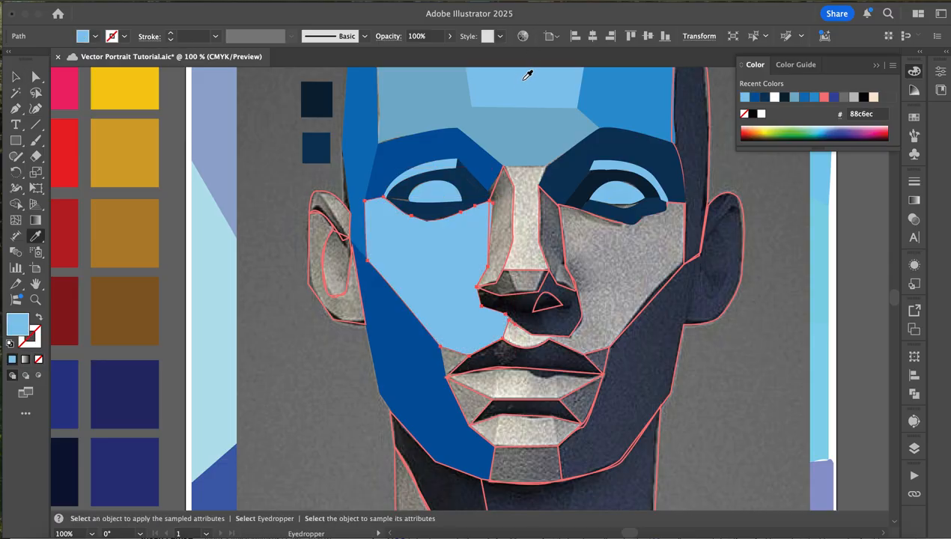
pyautogui.click(517, 135)
# - Fill the combined right jaw and ear plane with dark navy 092234 sampled from the plane surrounding the right eyeball
pyautogui.press('v')
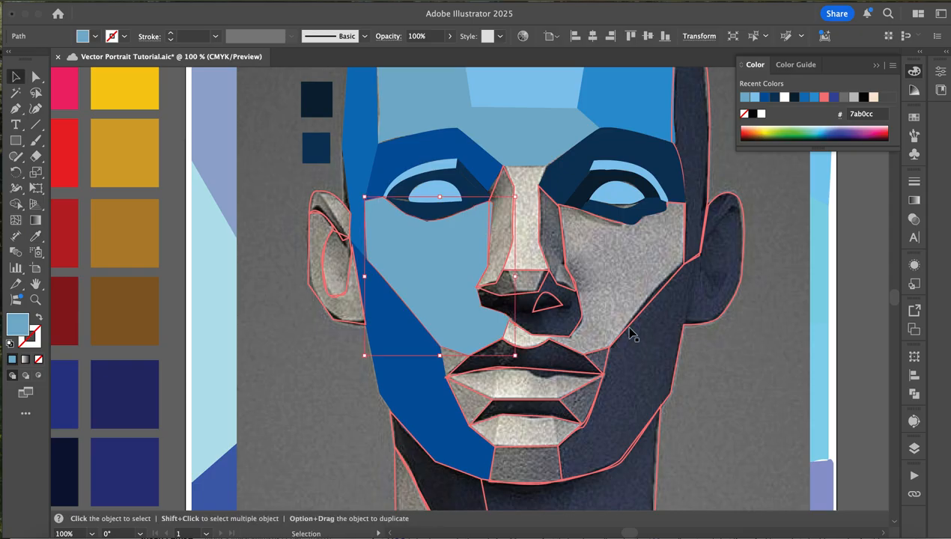
pyautogui.click(628, 333)
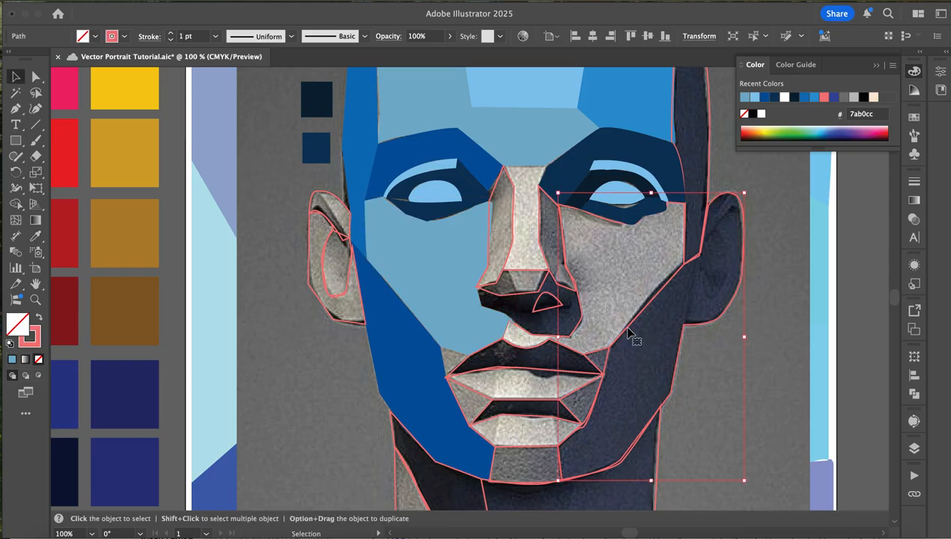
pyautogui.press('i')
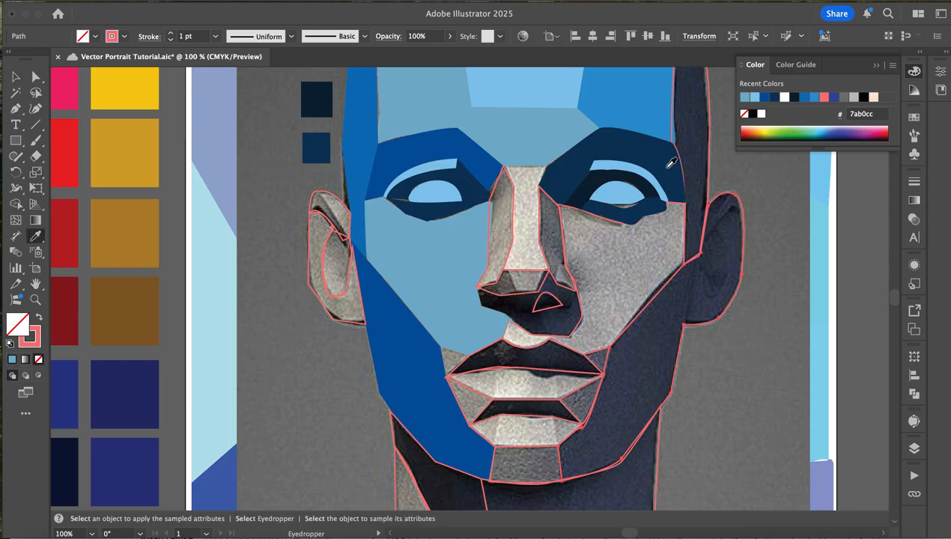
pyautogui.click(591, 187)
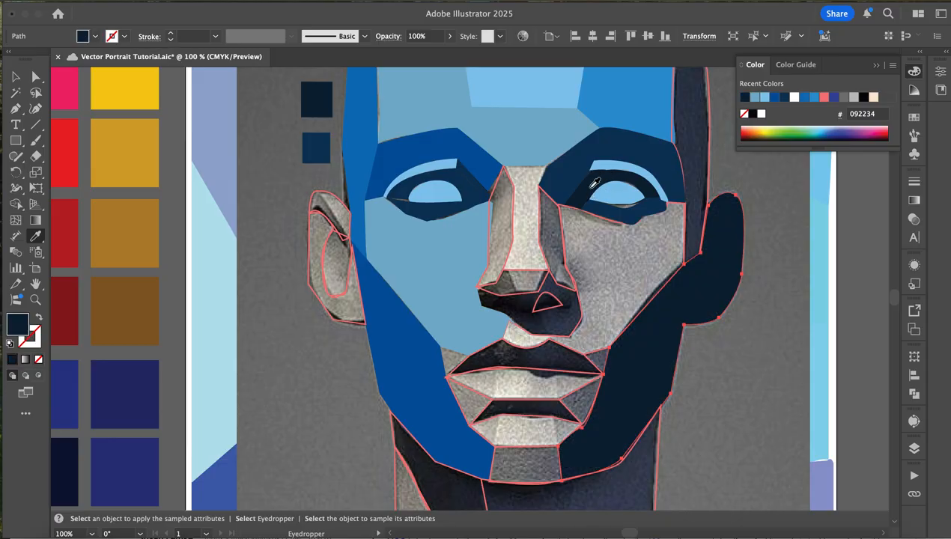
# - Fill the right cheek plane, including the area above the upper lip, with the forehead's muted blue 7ab0cc
pyautogui.press('v')
pyautogui.click(681, 210)
pyautogui.click(681, 211)
pyautogui.press('i')
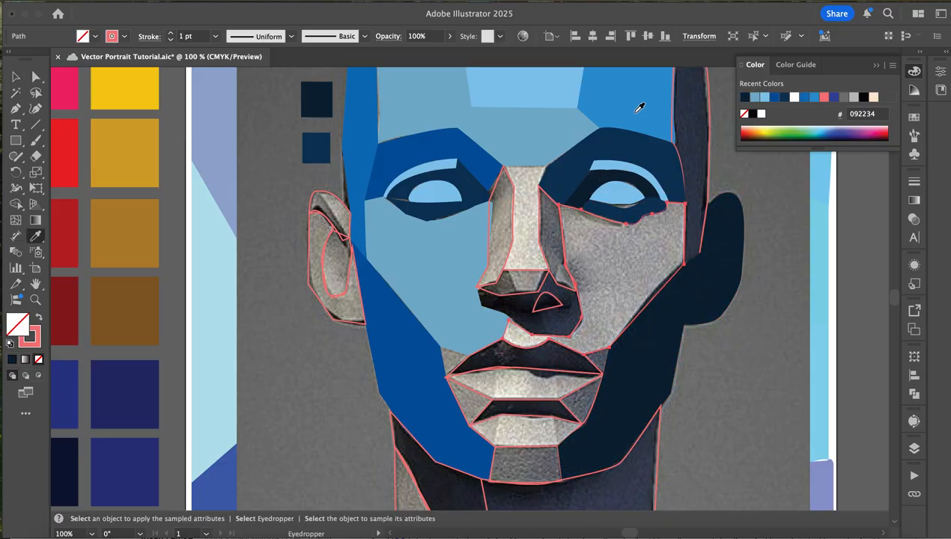
pyautogui.click(564, 125)
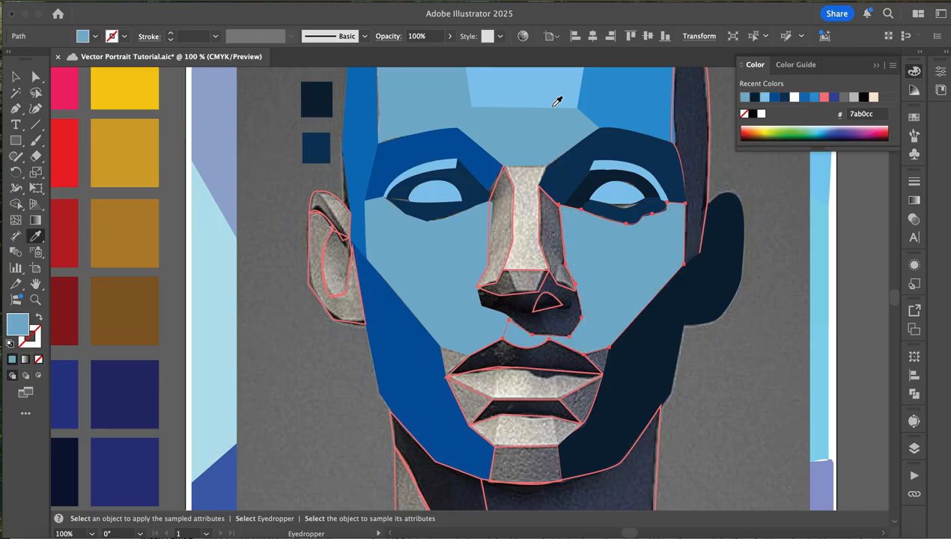
pyautogui.click(552, 96)
pyautogui.click(558, 146)
# - Fill the plane along the left side of the nose with blue 05559e sampled from the left brow plane
pyautogui.press('v')
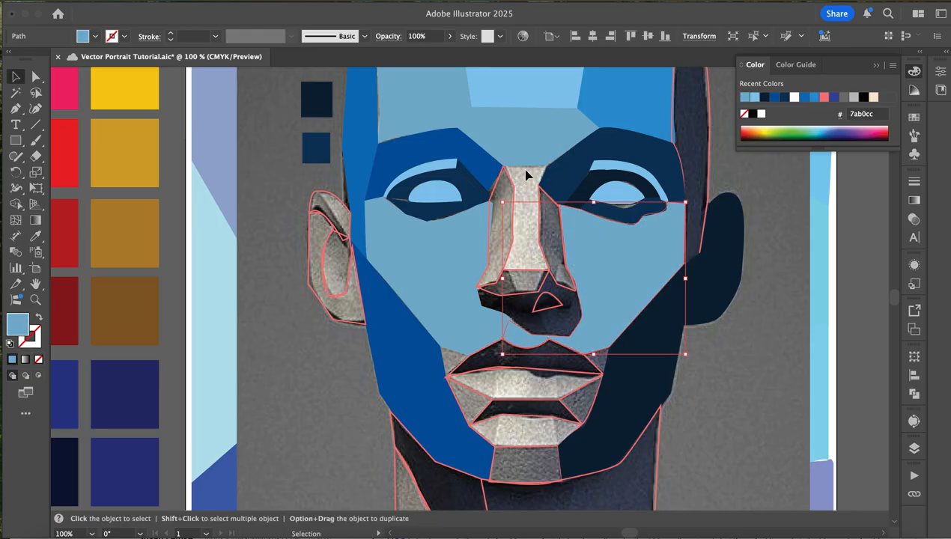
pyautogui.click(509, 179)
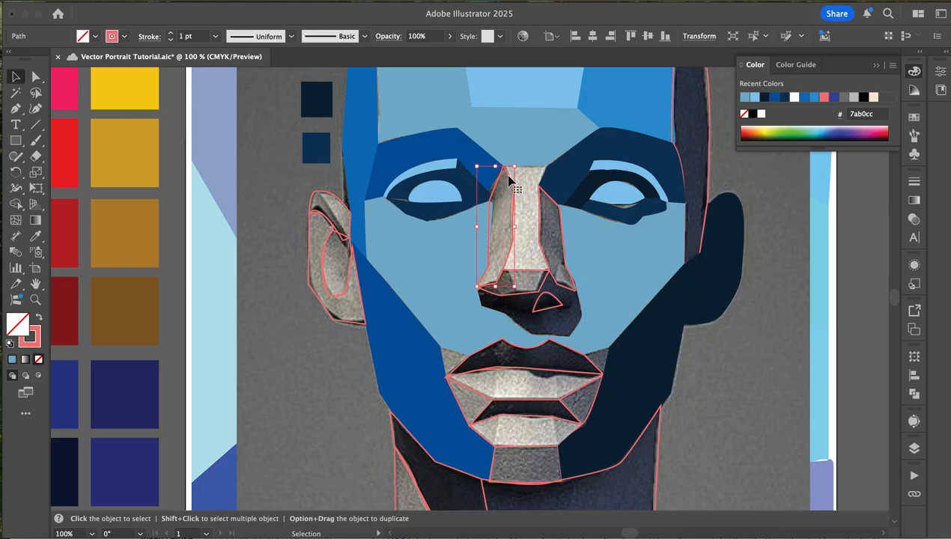
pyautogui.press('i')
pyautogui.click(545, 142)
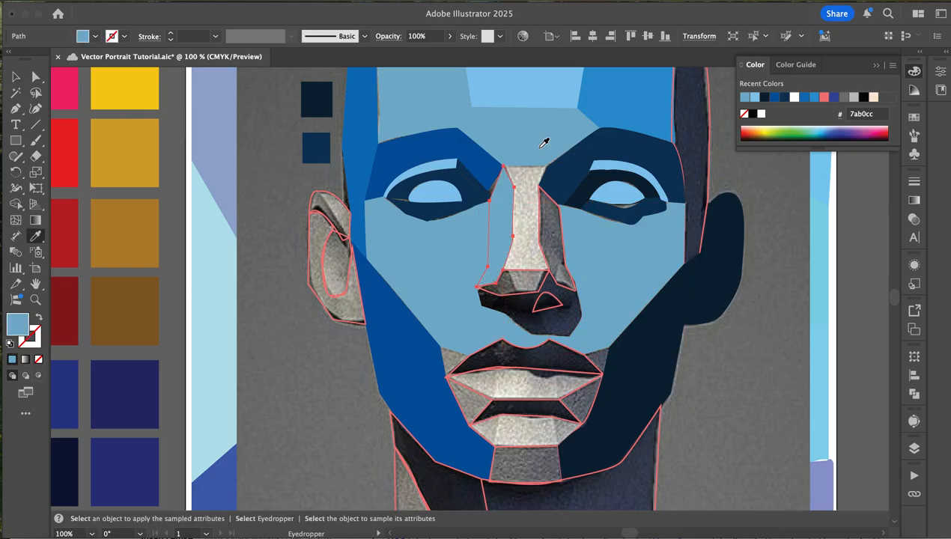
pyautogui.click(483, 165)
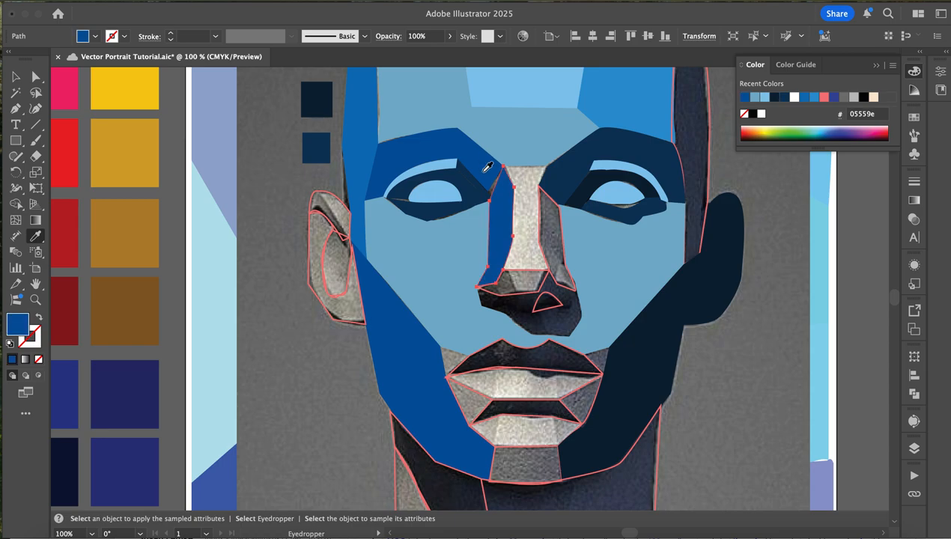
# - Fill the plane along the right side of the nose with blue 05559e from the left brow, after trying navy 103659 and muted blue 7ab0cc
pyautogui.press('v')
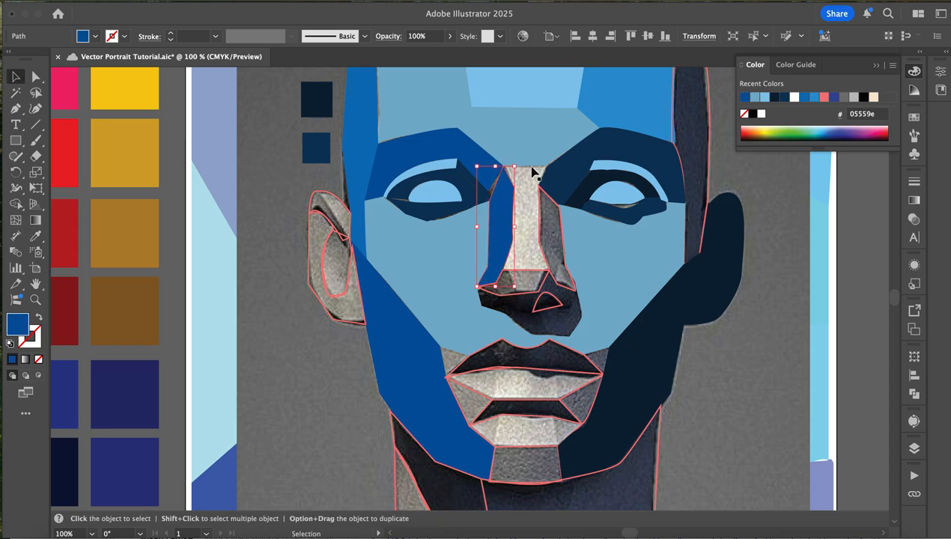
pyautogui.click(532, 168)
pyautogui.press('super+shift+a')
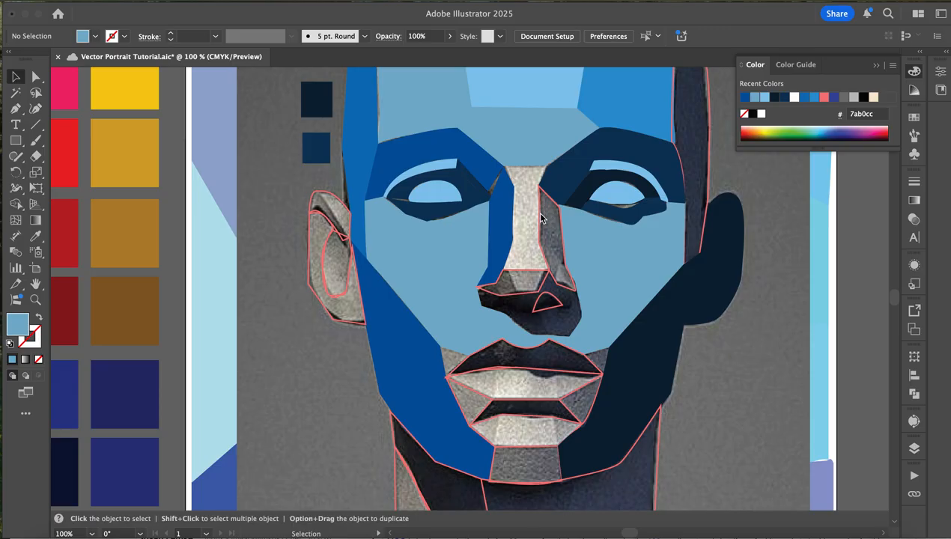
pyautogui.click(540, 214)
pyautogui.press('i')
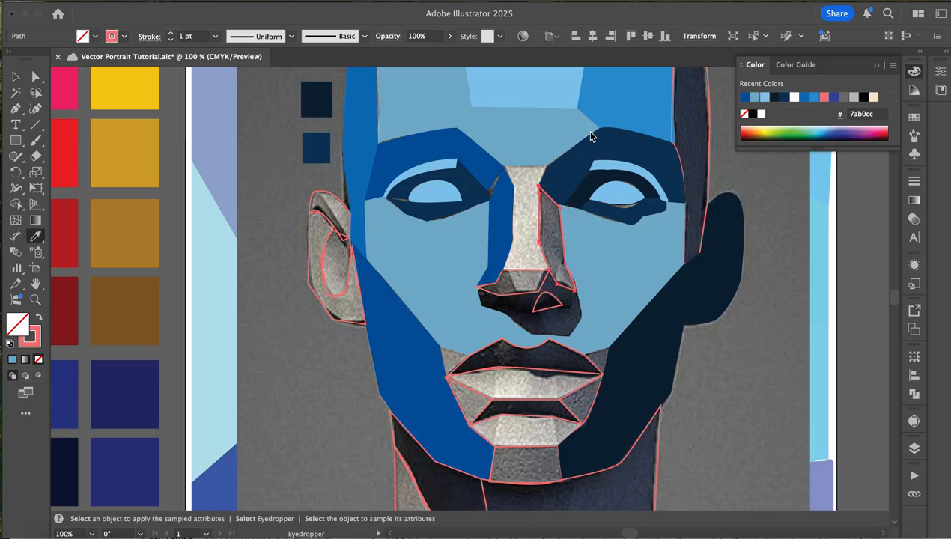
pyautogui.click(571, 165)
pyautogui.click(549, 136)
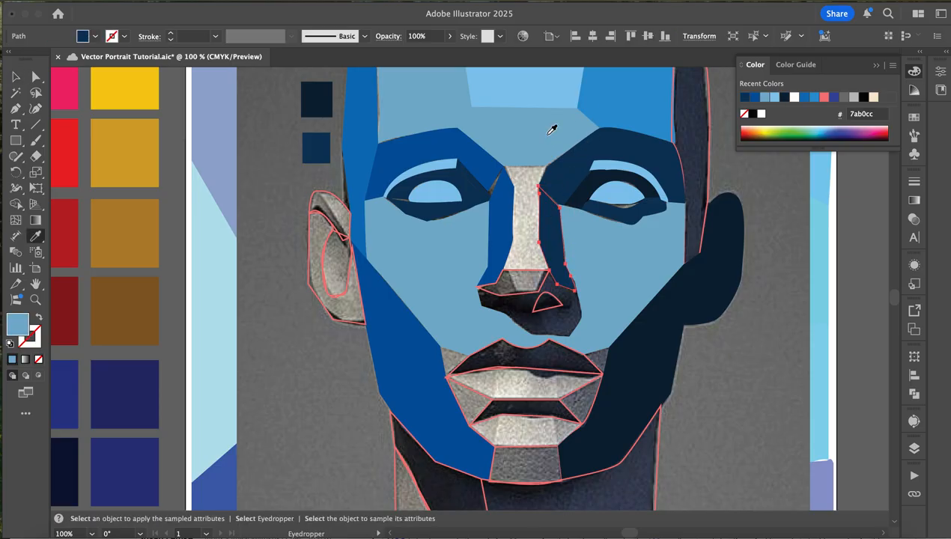
pyautogui.click(418, 149)
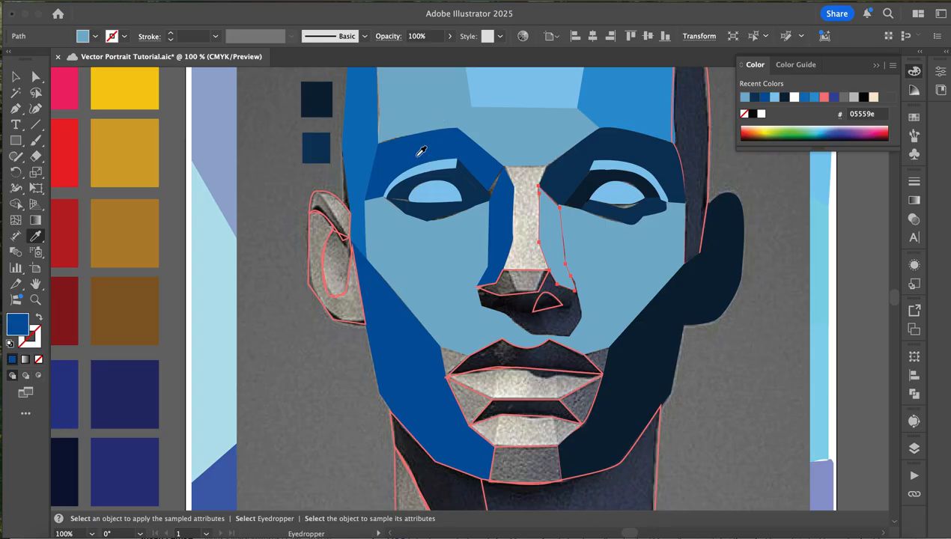
pyautogui.press('v')
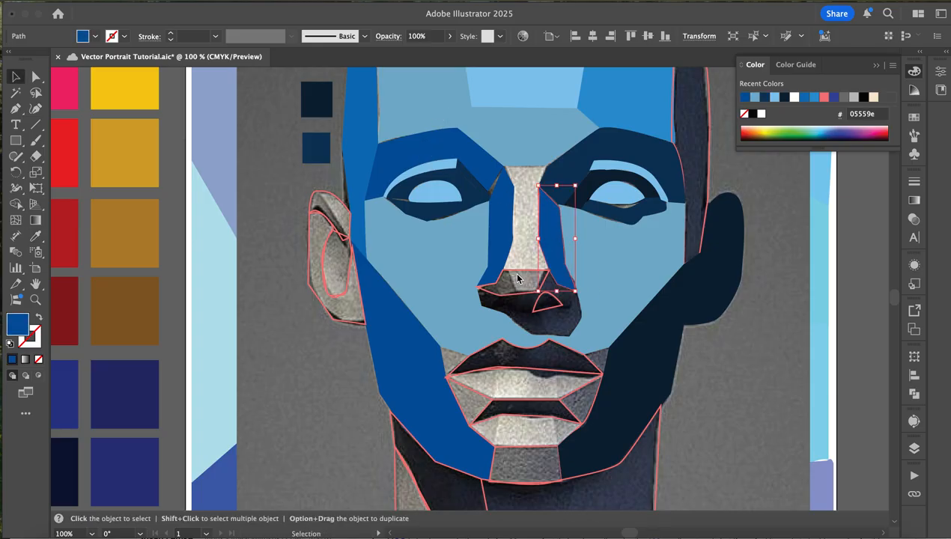
# - Fill the nose-tip plane with the forehead's muted blue 7ab0cc, after trying the light blue 88c6ec
pyautogui.click(517, 277)
pyautogui.press('i')
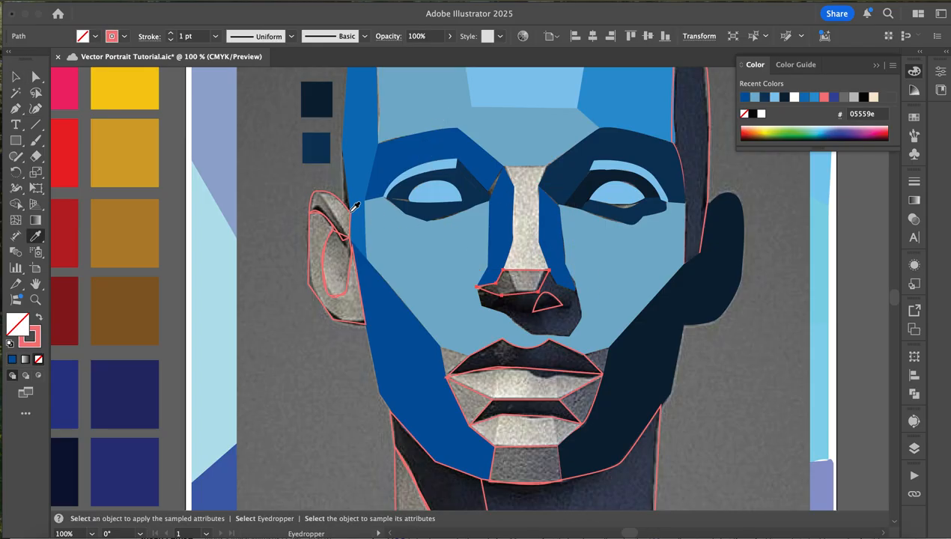
pyautogui.click(526, 86)
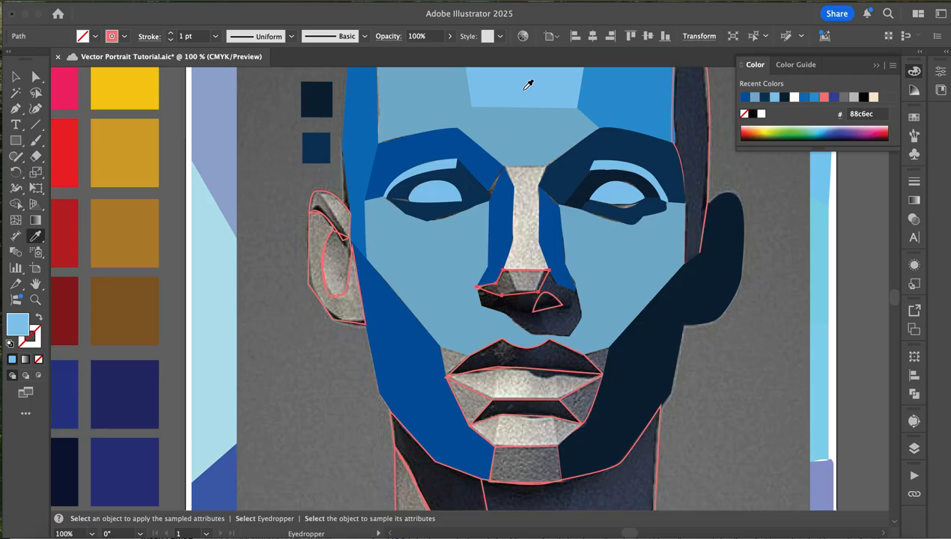
pyautogui.click(499, 126)
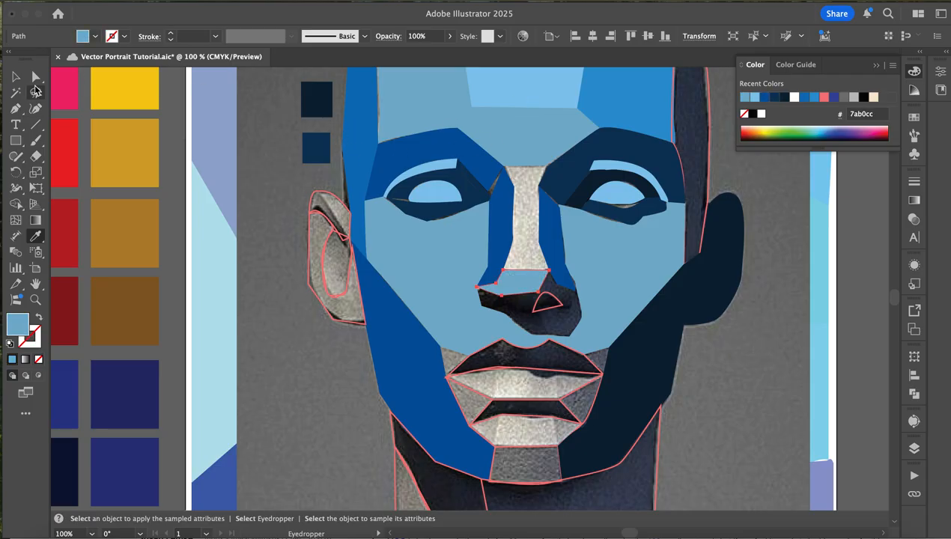
# - Trace a closed plane over the nose bridge with the Pen tool and fill it with light blue 88c6ec sampled from the central forehead
pyautogui.click(15, 109)
pyautogui.press('super+s')
pyautogui.click(499, 173)
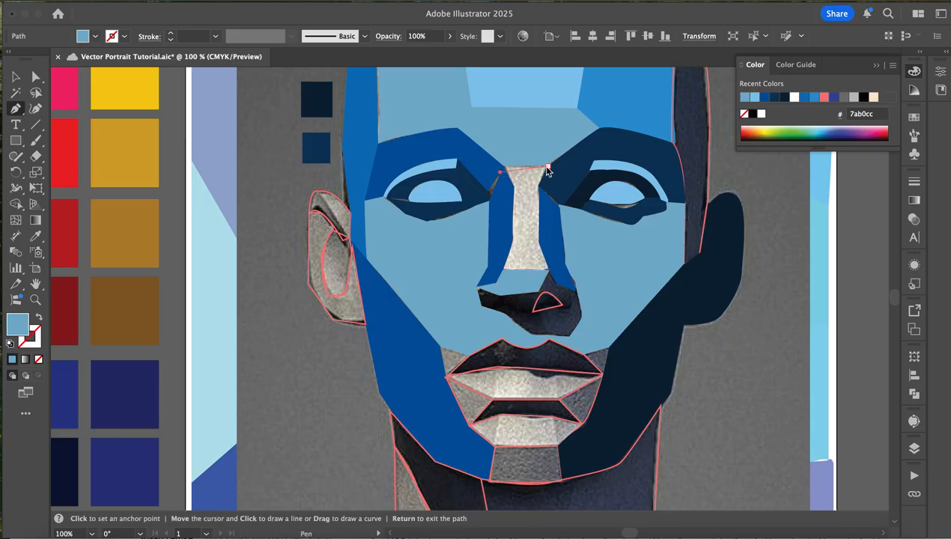
pyautogui.click(546, 167)
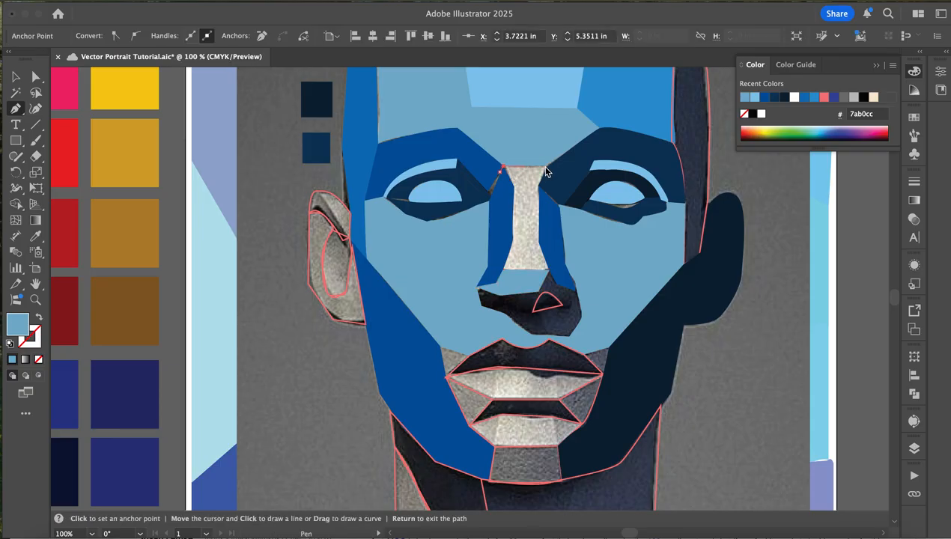
pyautogui.click(550, 166)
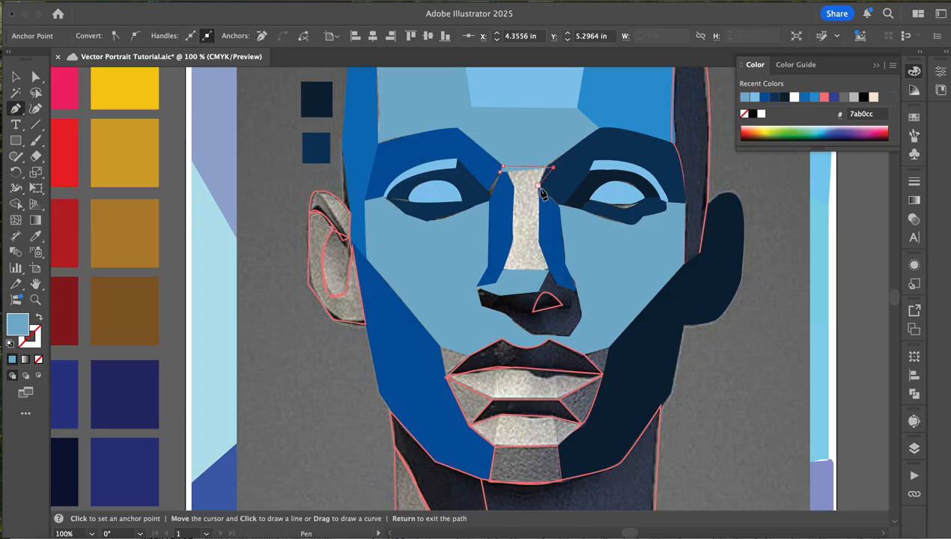
pyautogui.click(538, 241)
pyautogui.click(548, 269)
pyautogui.click(502, 269)
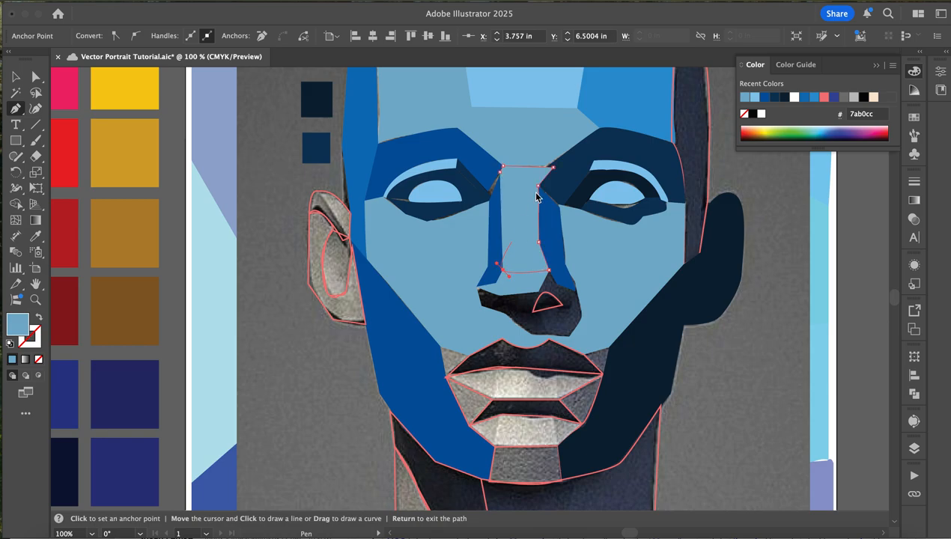
pyautogui.click(506, 257)
pyautogui.click(500, 173)
pyautogui.press('i')
pyautogui.click(537, 99)
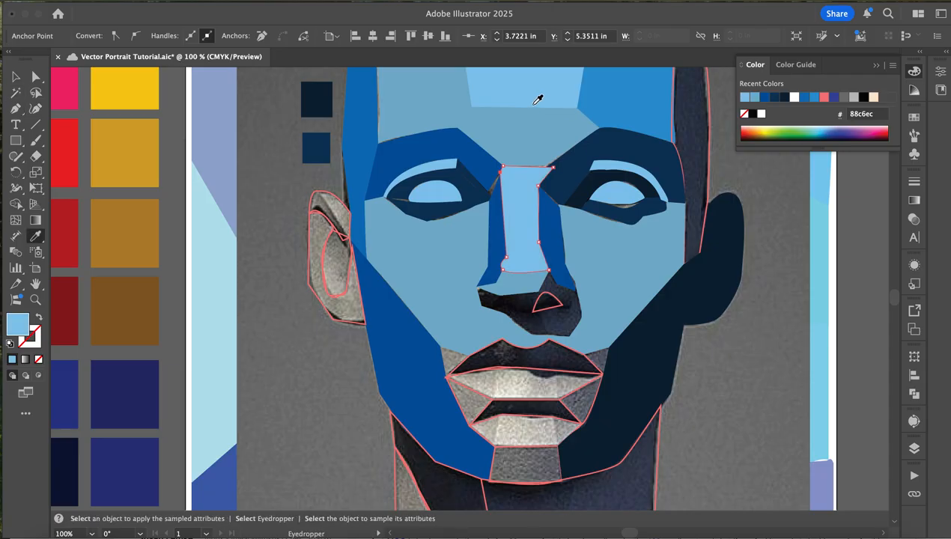
# - Fill the small curved nostril shape with dark navy 092234 sampled from the right jaw plane
pyautogui.click(16, 76)
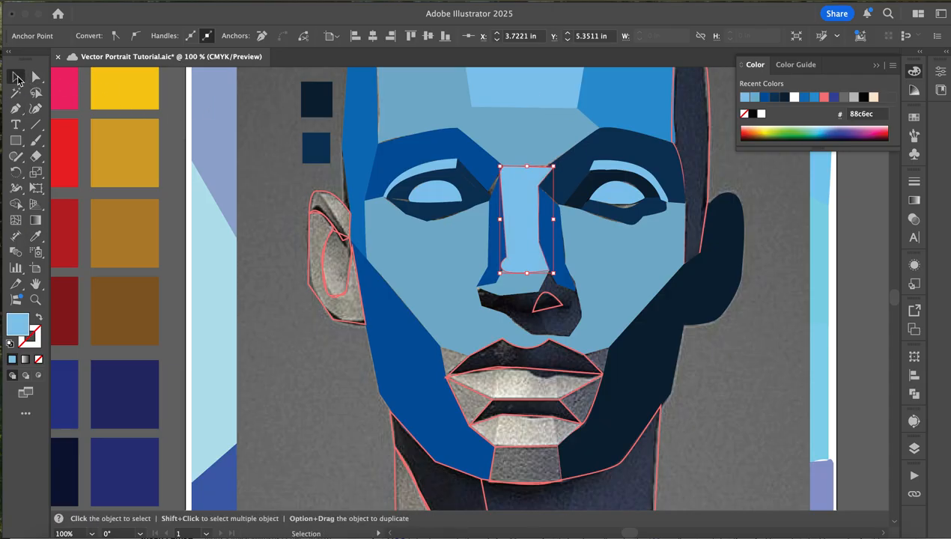
pyautogui.click(548, 310)
pyautogui.press('i')
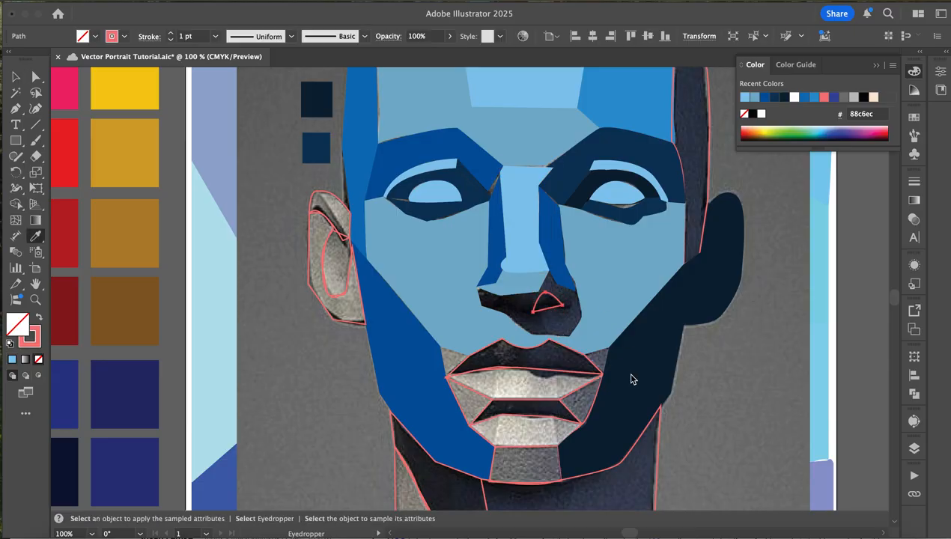
pyautogui.click(631, 379)
pyautogui.click(16, 76)
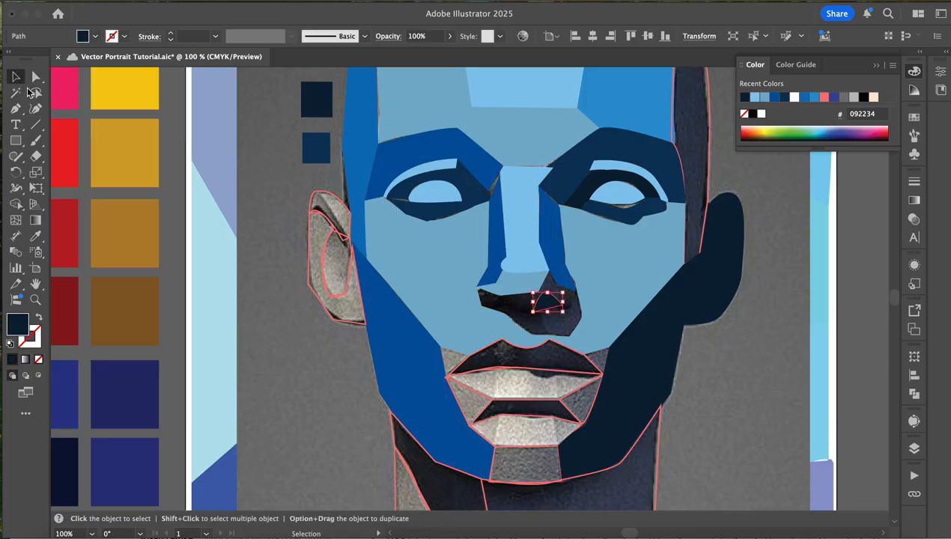
# - Trace the shadowed underside and right wing of the nose as a closed shape with the Pen tool
pyautogui.scroll(5, 323, 336)
pyautogui.hscroll(4, 365, 326)
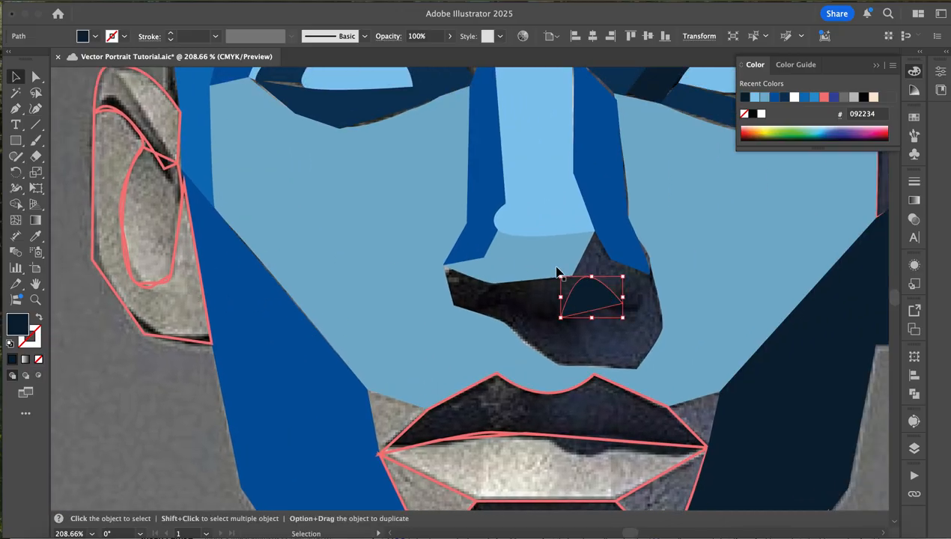
pyautogui.press('super+minus')
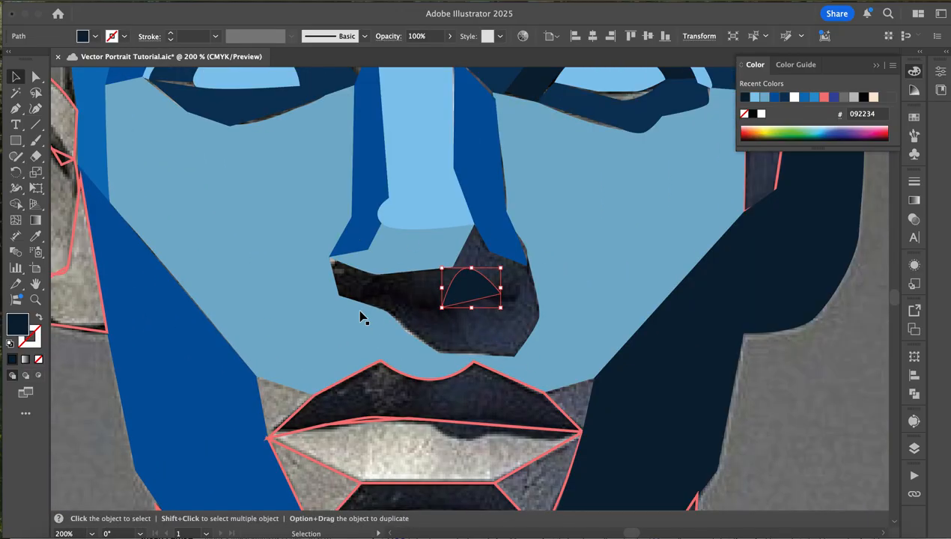
pyautogui.click(15, 108)
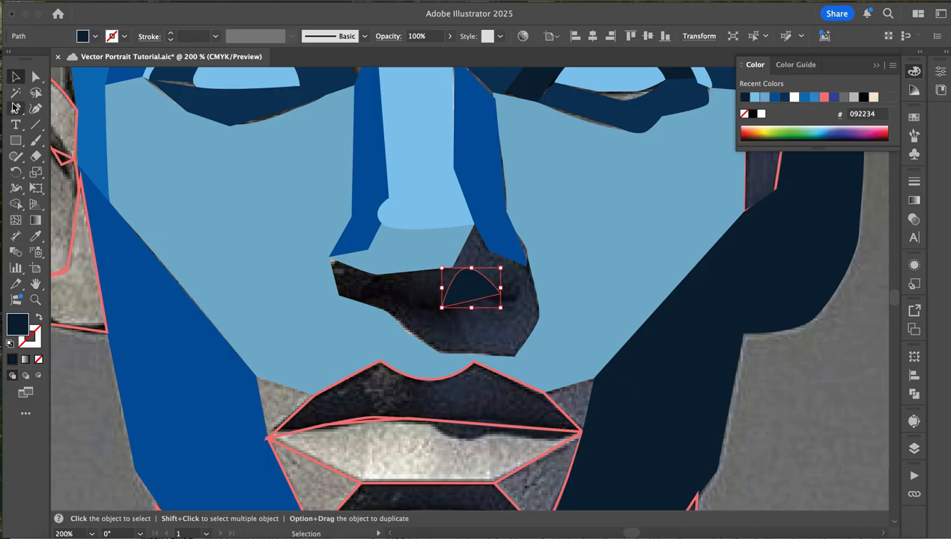
pyautogui.click(330, 258)
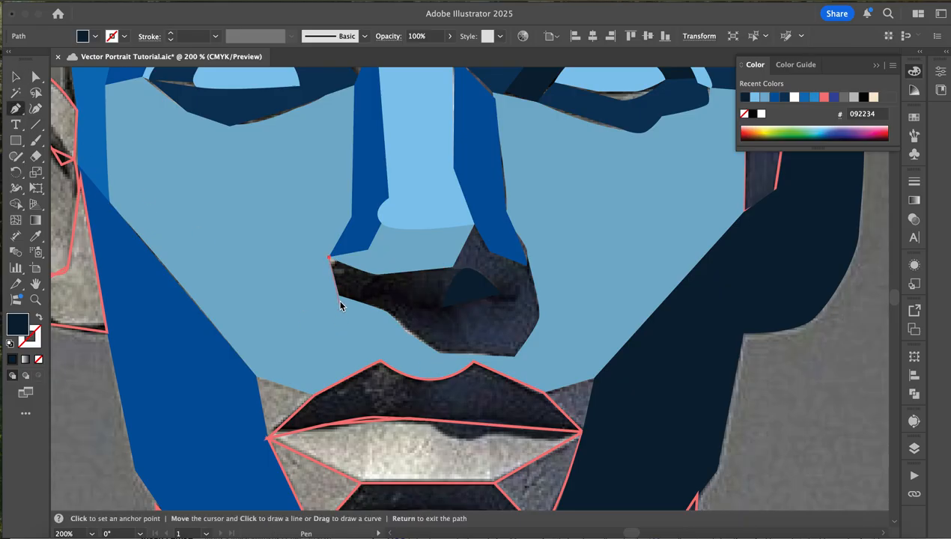
pyautogui.click(385, 311)
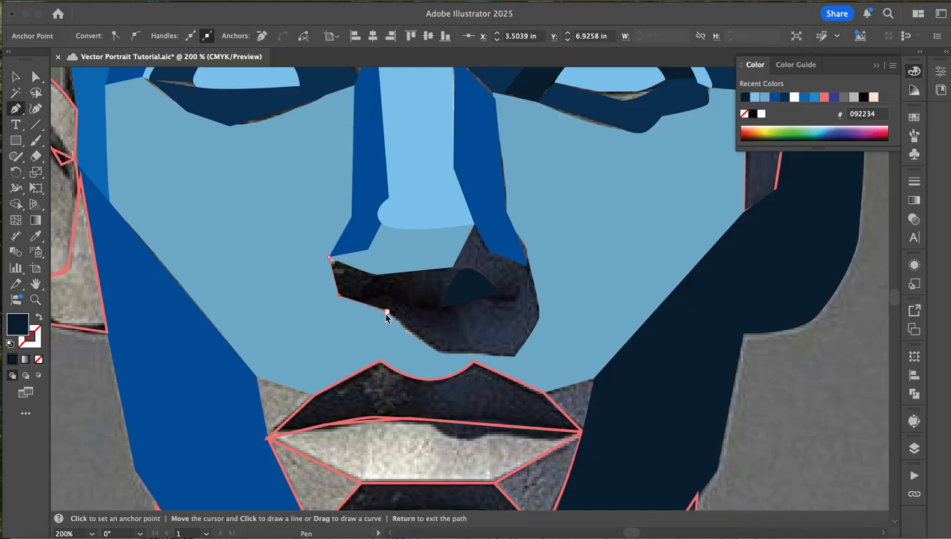
pyautogui.click(405, 332)
pyautogui.click(433, 356)
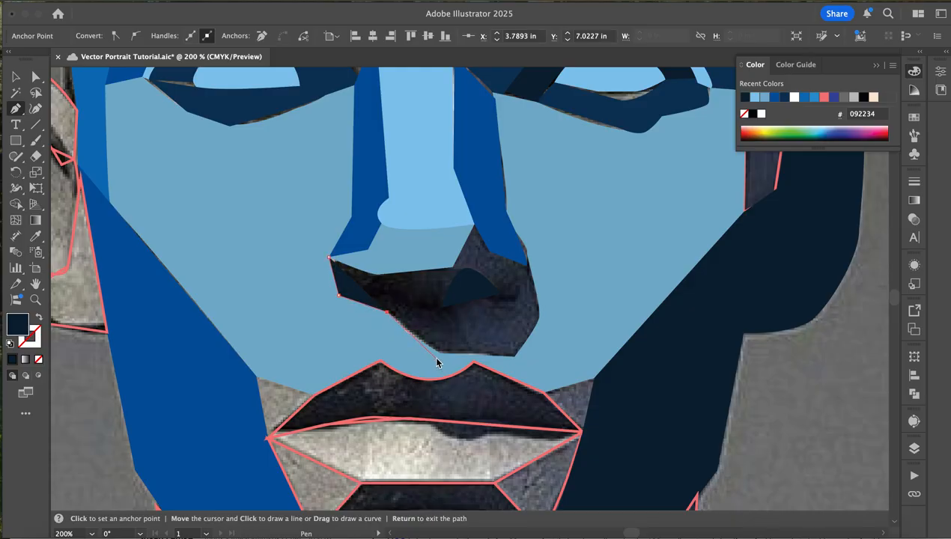
pyautogui.click(514, 357)
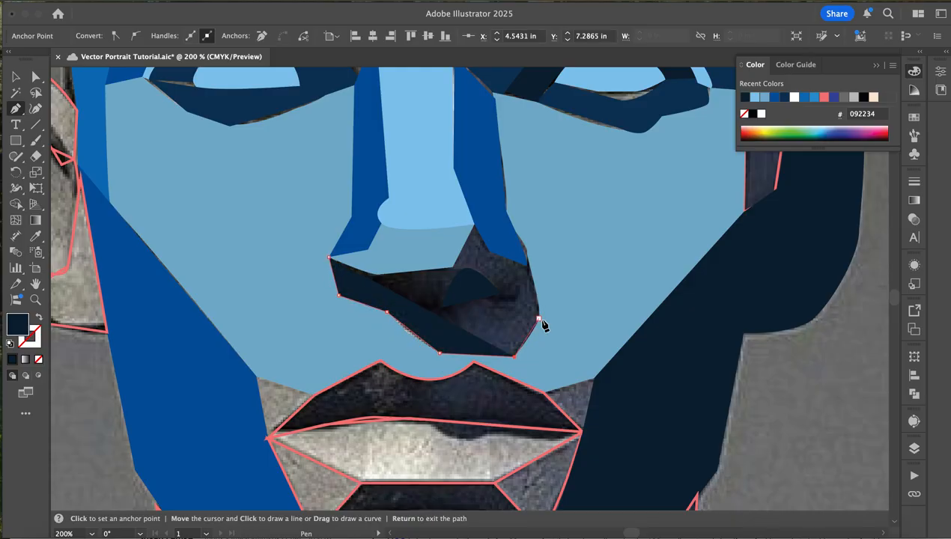
pyautogui.click(530, 274)
pyautogui.click(529, 264)
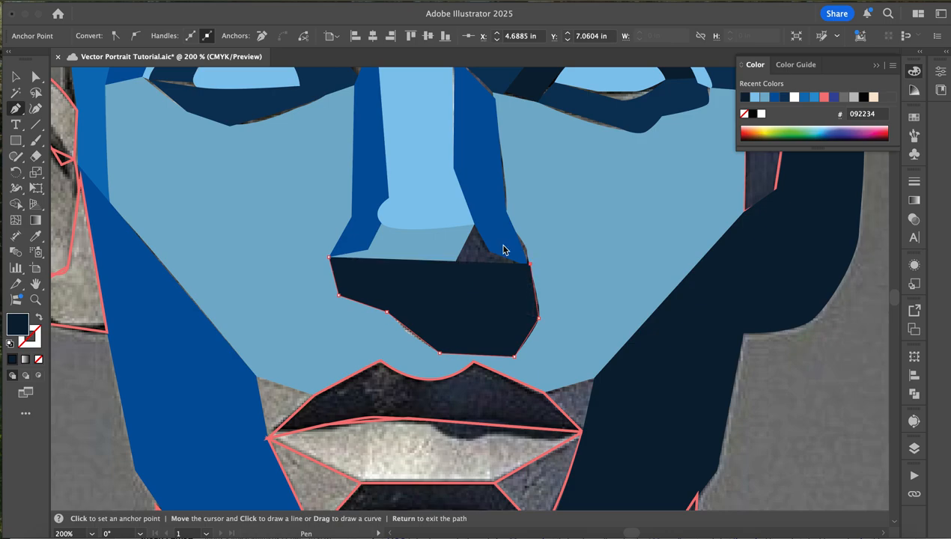
pyautogui.click(490, 252)
pyautogui.click(474, 224)
pyautogui.click(459, 256)
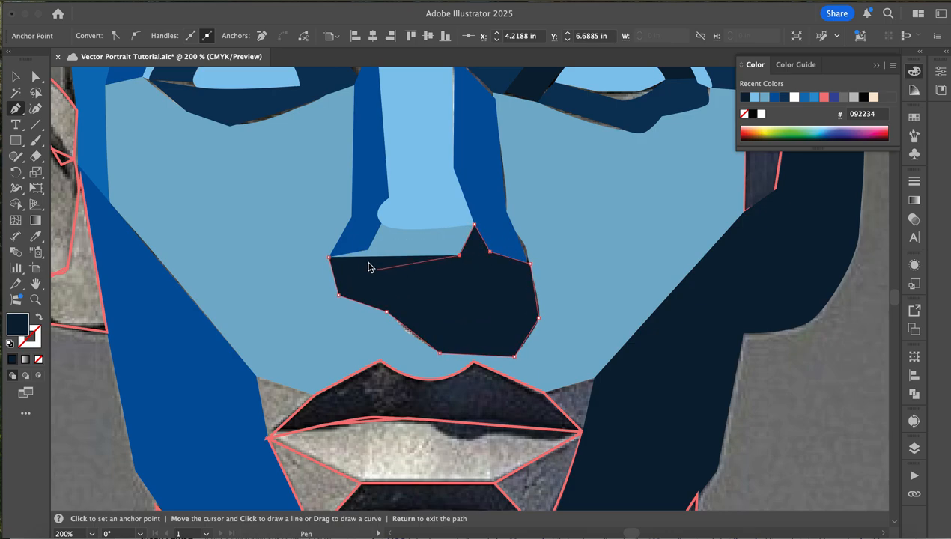
pyautogui.click(329, 258)
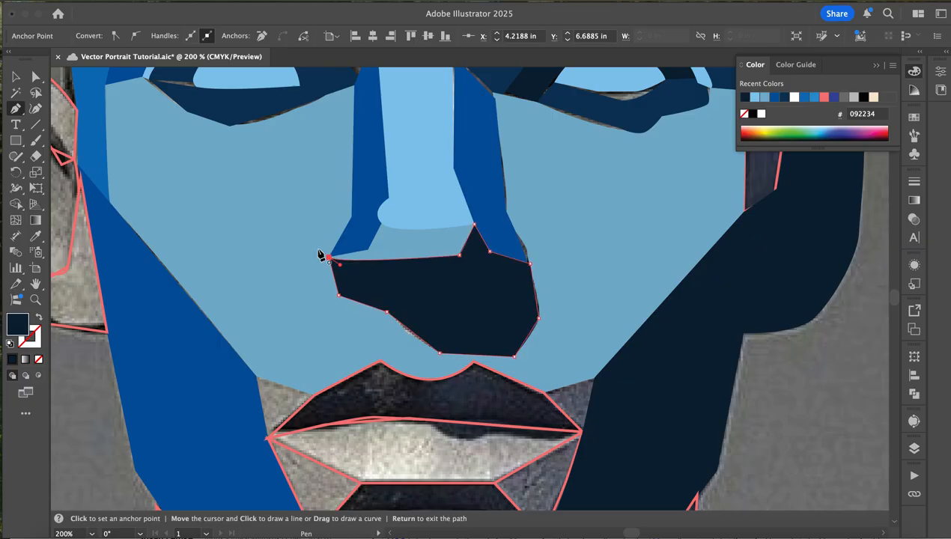
# - Fill the nose underside shape with blue 05559e from the left nose plane and send it behind the nostril and nose-tip planes
pyautogui.press('i')
pyautogui.click(374, 161)
pyautogui.press('super')
pyautogui.press('super+bracketleft')
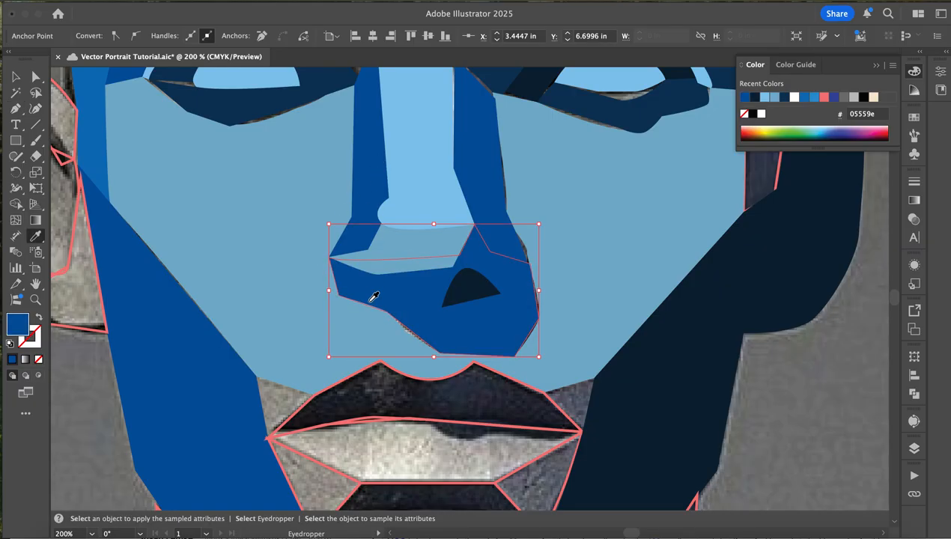
pyautogui.click(12, 78)
# - Fill the upper lip plane with dark navy 092234 sampled from the right jaw plane
pyautogui.scroll(-3, 229, 293)
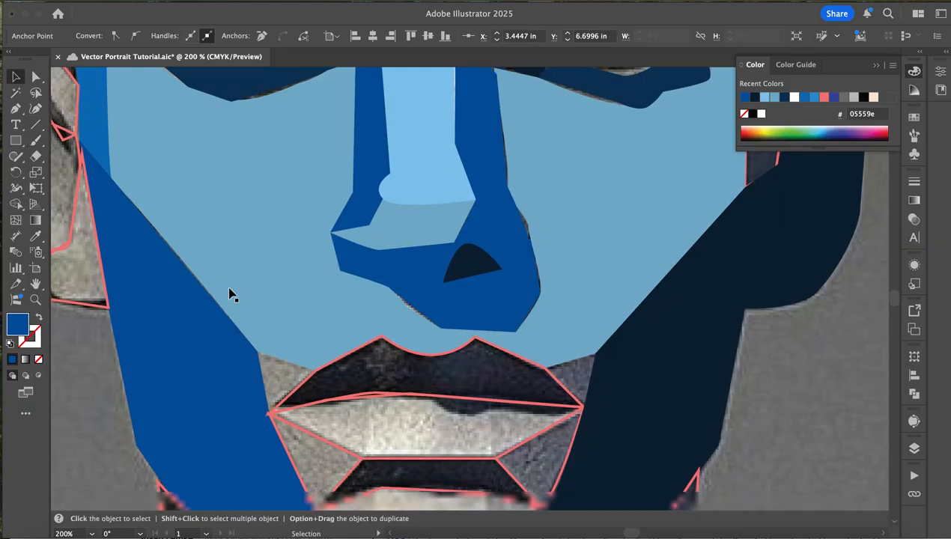
pyautogui.hscroll(2, 230, 292)
pyautogui.scroll(3, 229, 292)
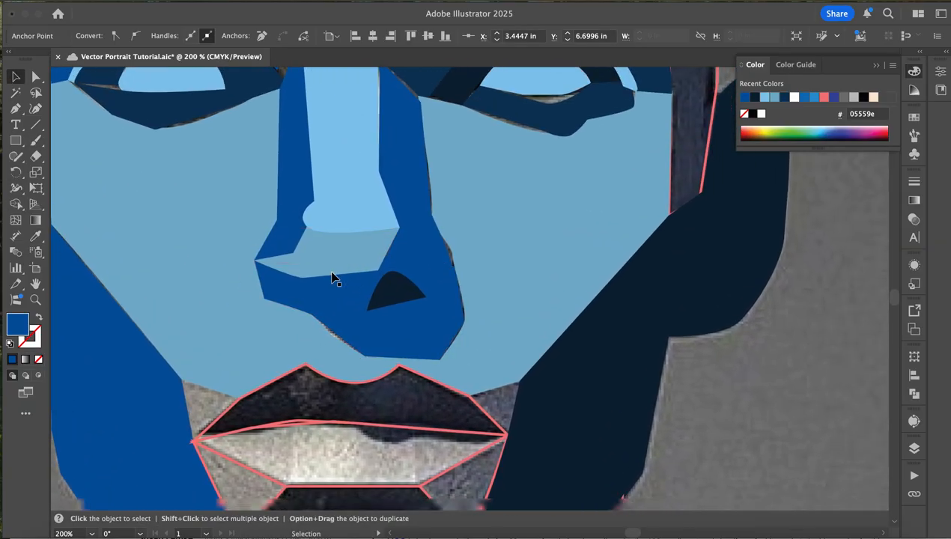
pyautogui.scroll(-3, 234, 291)
pyautogui.click(269, 258)
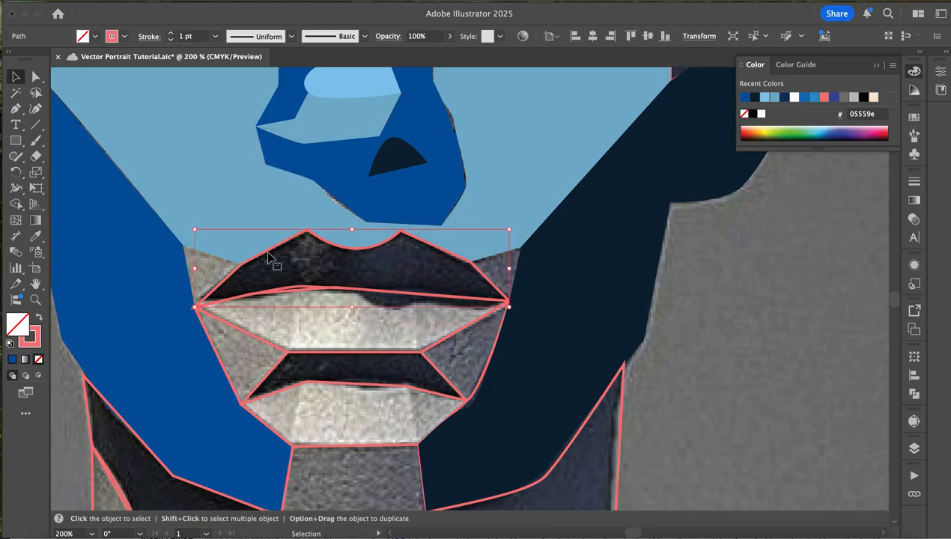
pyautogui.press('i')
pyautogui.click(631, 228)
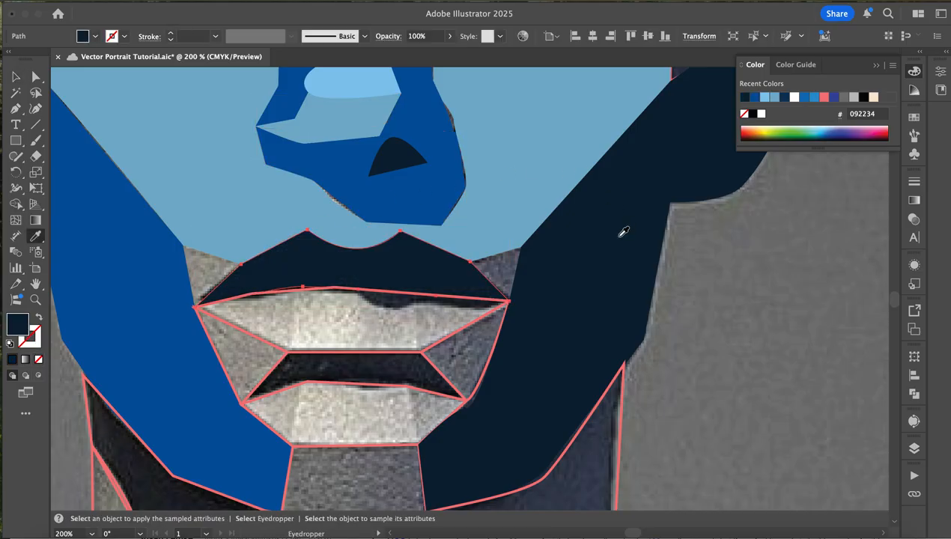
pyautogui.press('v')
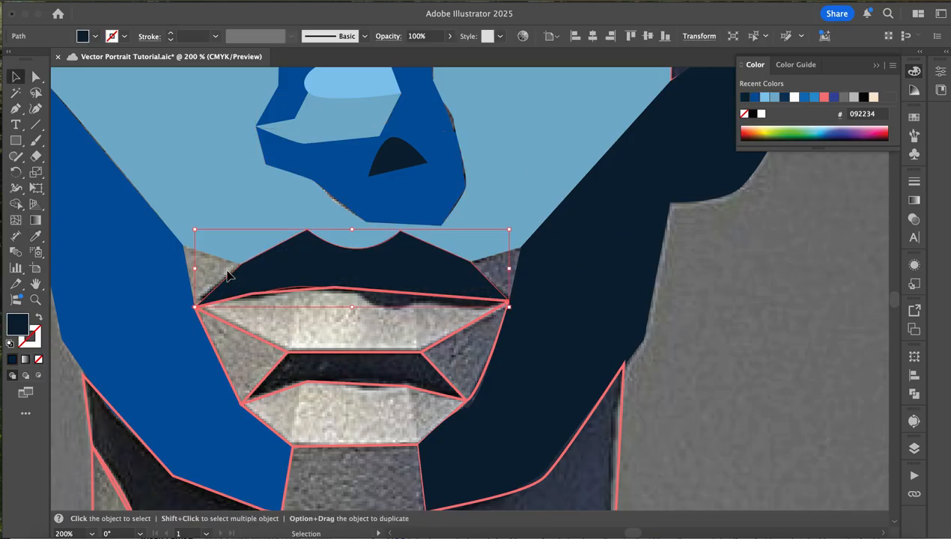
# - Fill the lower lip plane with muted blue 7ab0cc sampled from the nose-tip plane
pyautogui.click(366, 353)
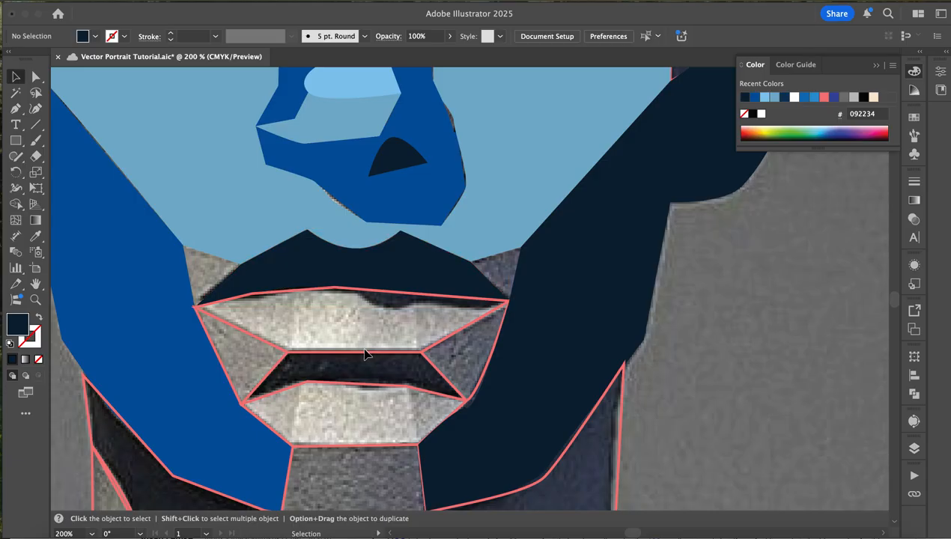
pyautogui.click(251, 301)
pyautogui.press('i')
pyautogui.scroll(4, 257, 289)
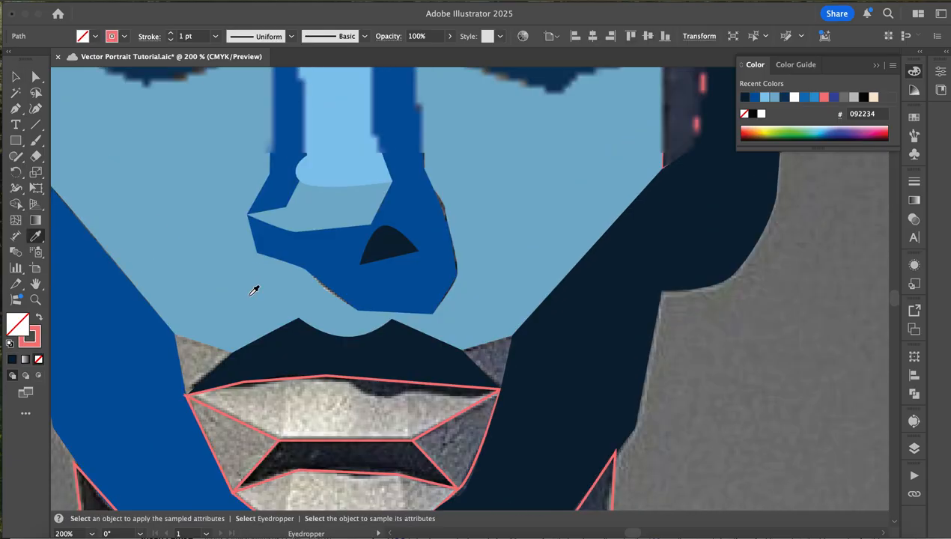
pyautogui.click(335, 223)
pyautogui.scroll(-5, 325, 242)
pyautogui.press('v')
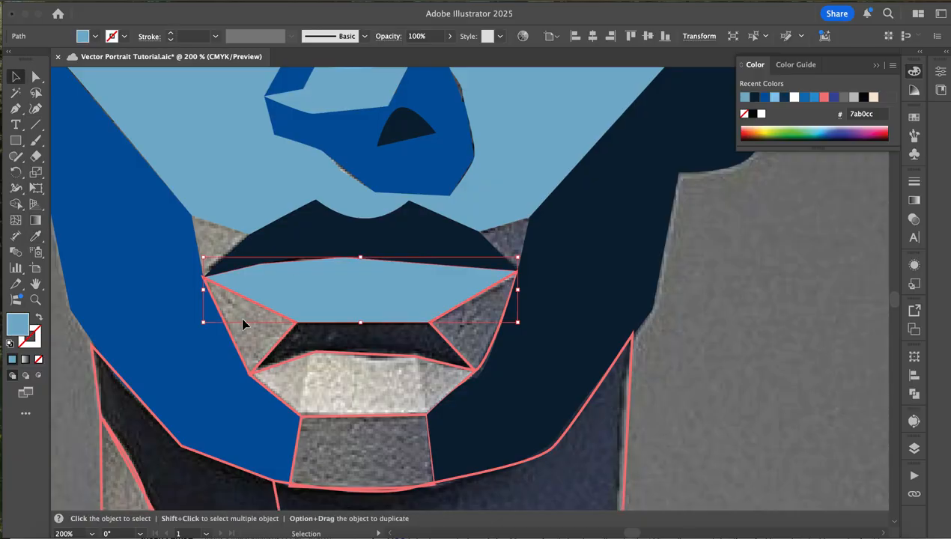
# - Fill the small triangular plane below the left corner of the mouth with blue 1c72b9 sampled from the left side of the forehead
pyautogui.press('a')
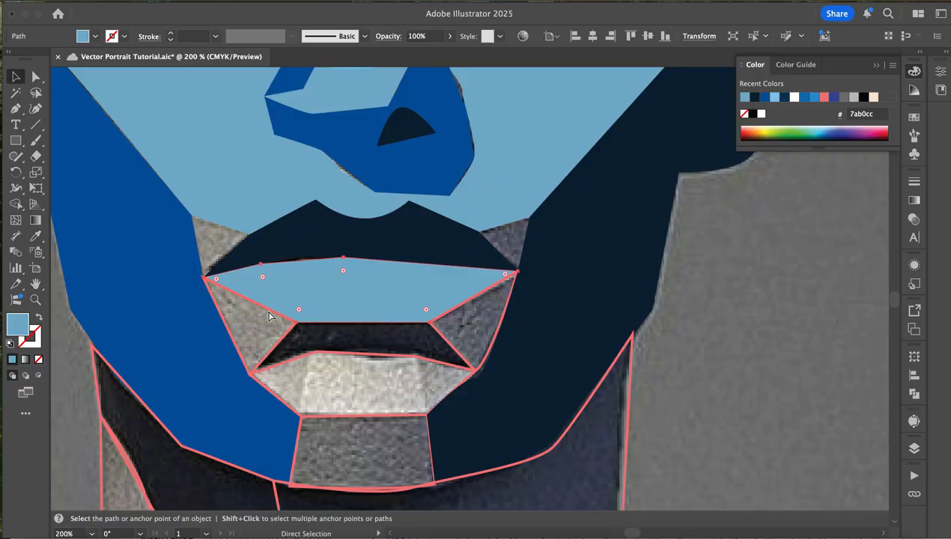
pyautogui.press('super+minus')
pyautogui.press('super+minus')
pyautogui.press('super+minus')
pyautogui.press('v')
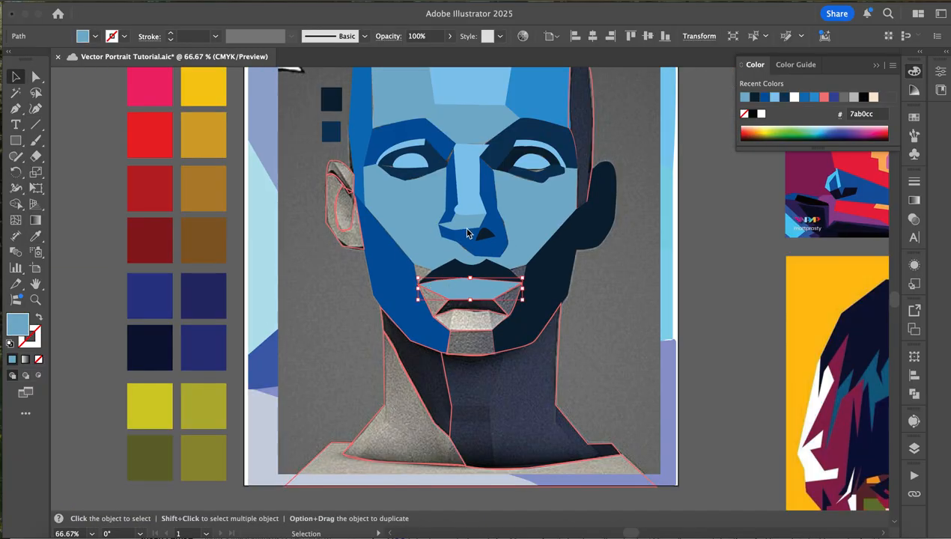
pyautogui.click(432, 317)
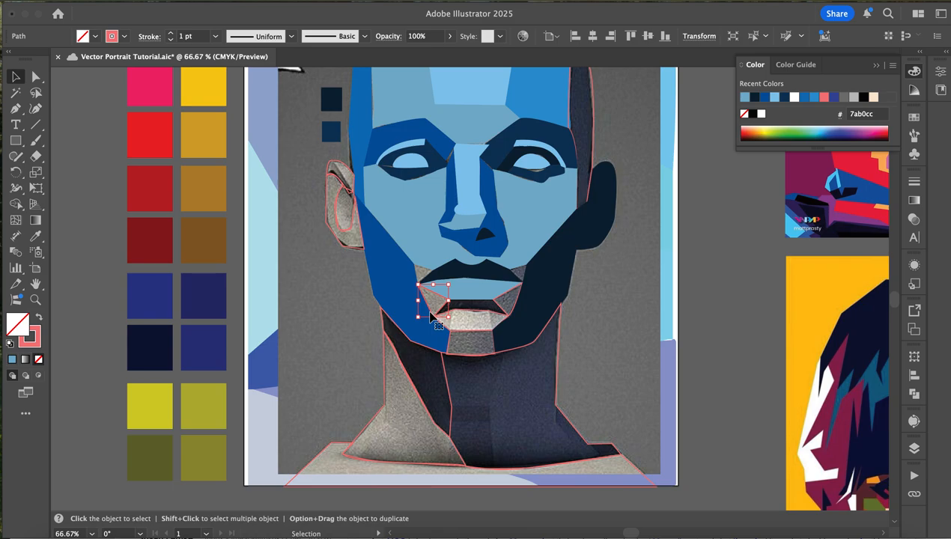
pyautogui.press('i')
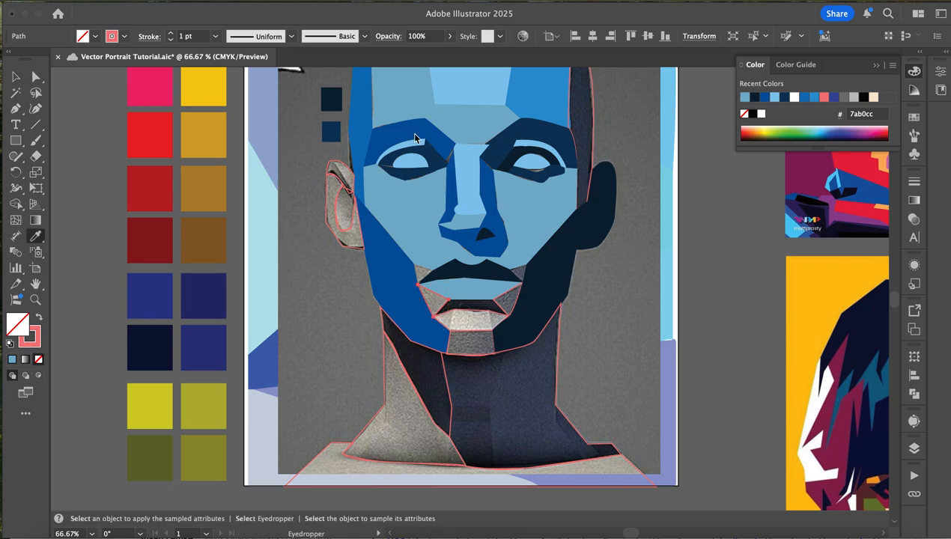
pyautogui.click(369, 125)
pyautogui.press('v')
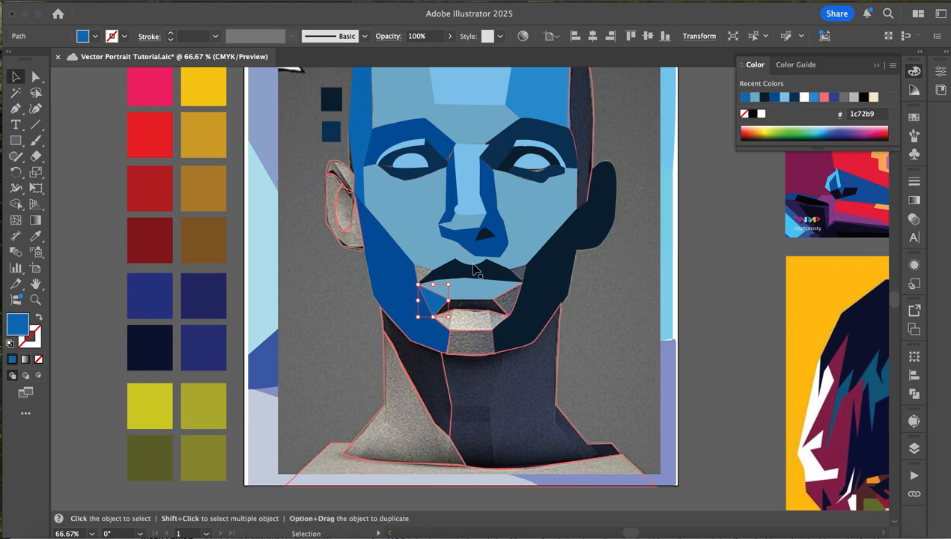
# - Fill the small triangular plane below the right corner of the mouth with blue 3095d2 sampled from the right forehead plane
pyautogui.click(507, 301)
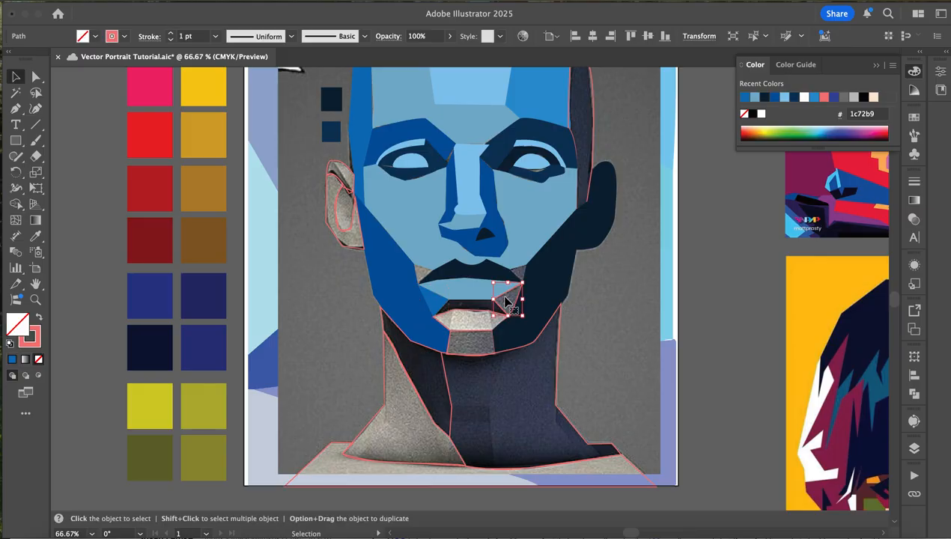
pyautogui.press('i')
pyautogui.click(540, 98)
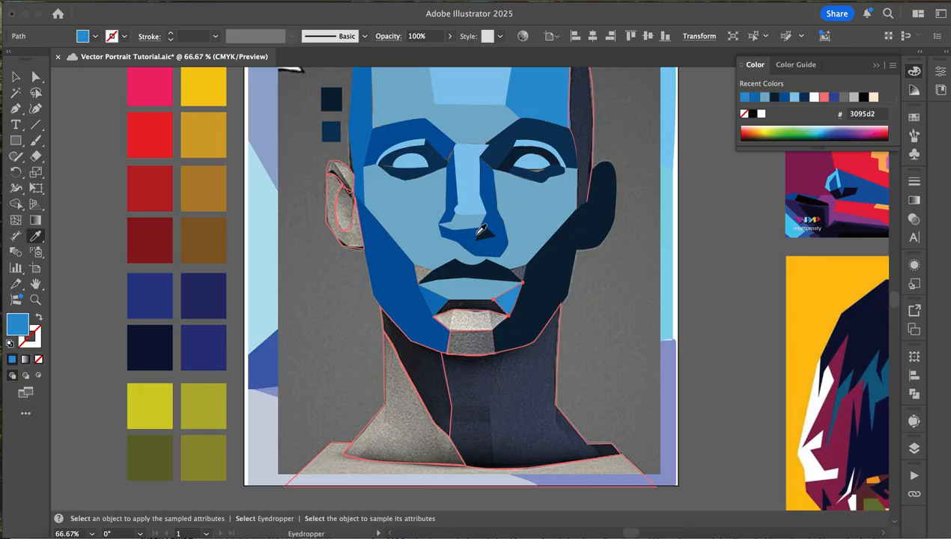
pyautogui.press('v')
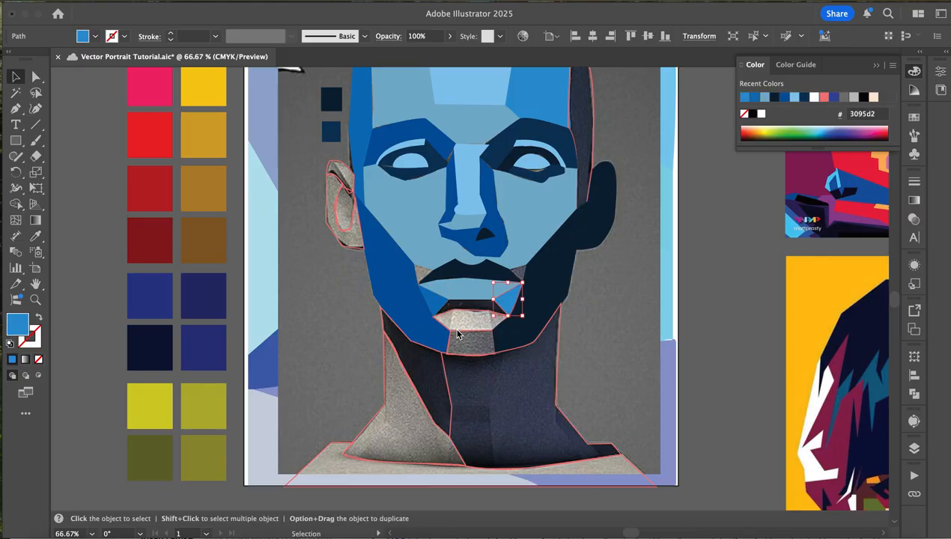
# - Fill the central chin plane with blue 3095d2 sampled from the right forehead plane
pyautogui.click(458, 334)
pyautogui.click(460, 340)
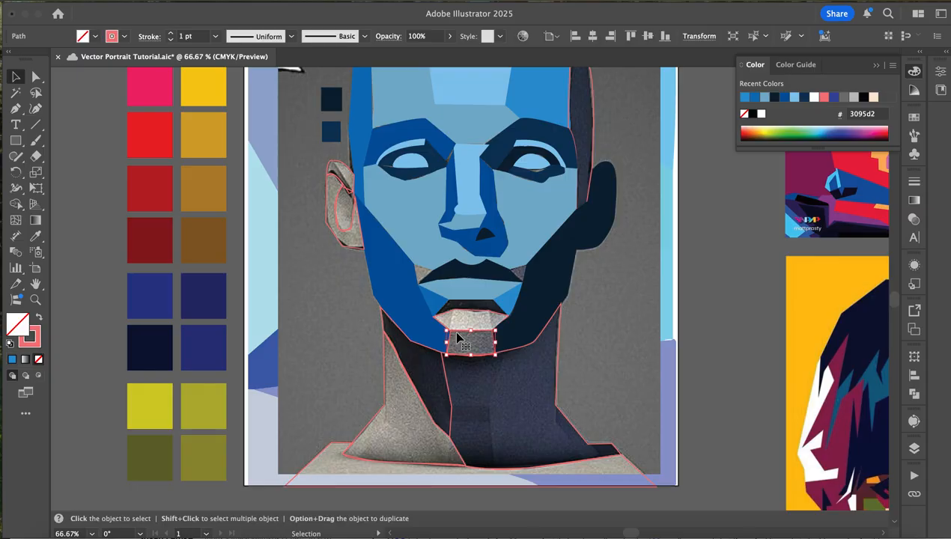
pyautogui.press('i')
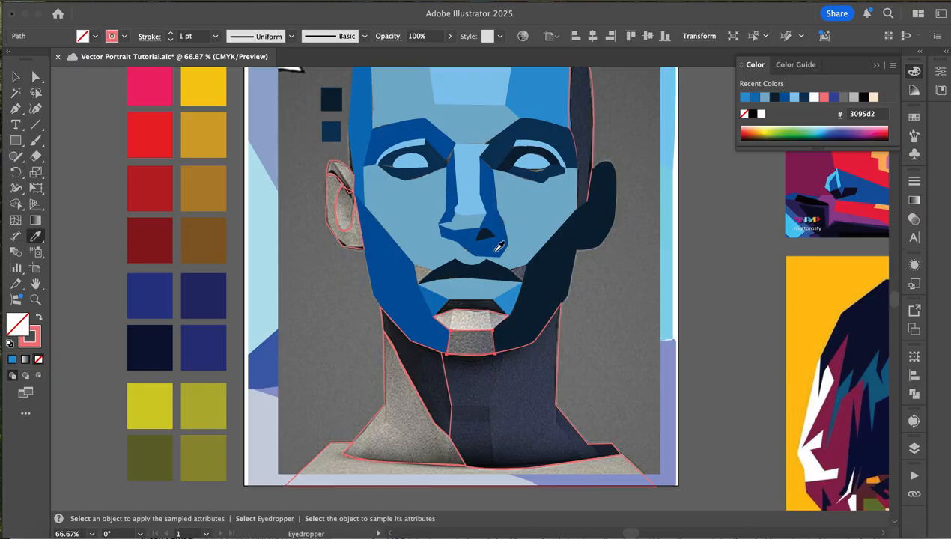
pyautogui.click(542, 107)
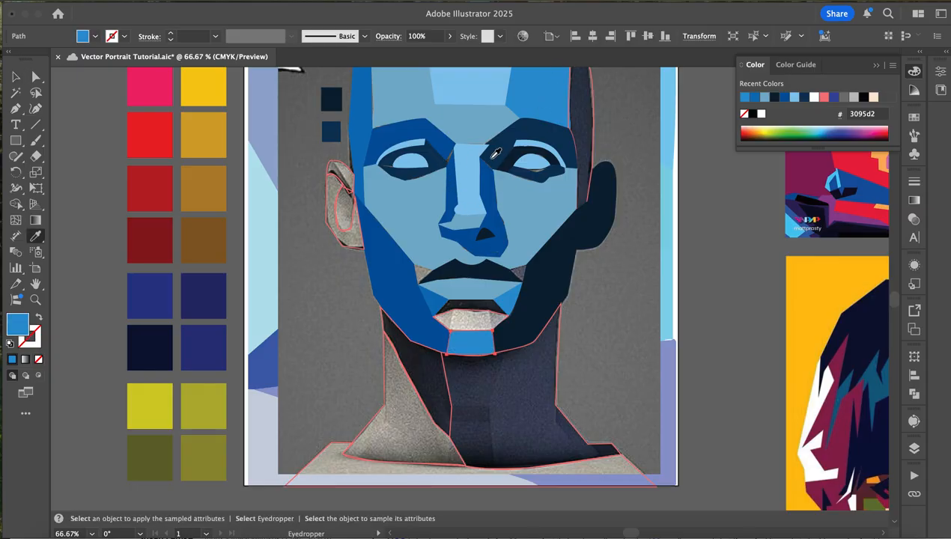
pyautogui.press('v')
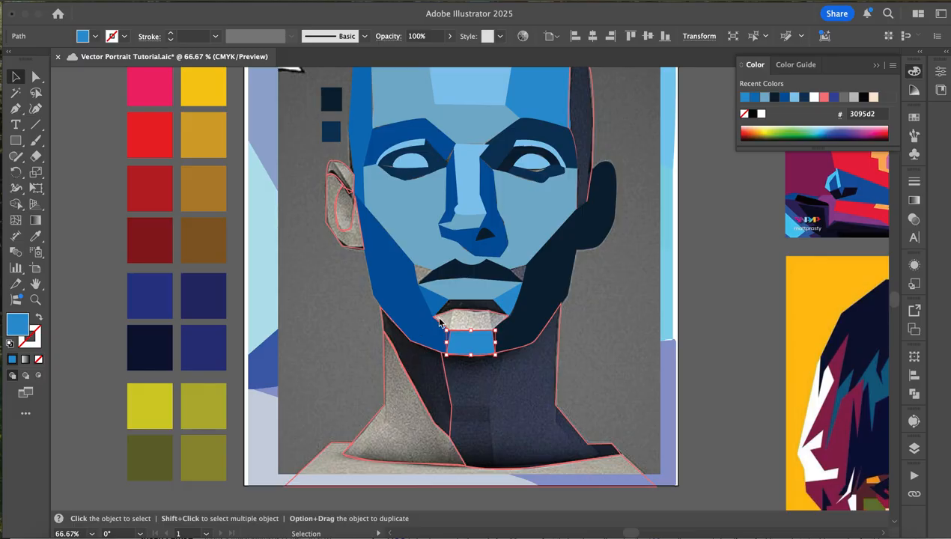
# - Fill the plane between the lower-lip shadow and the chin with blue 1c72b9 sampled from the left side of the forehead
pyautogui.click(439, 322)
pyautogui.press('i')
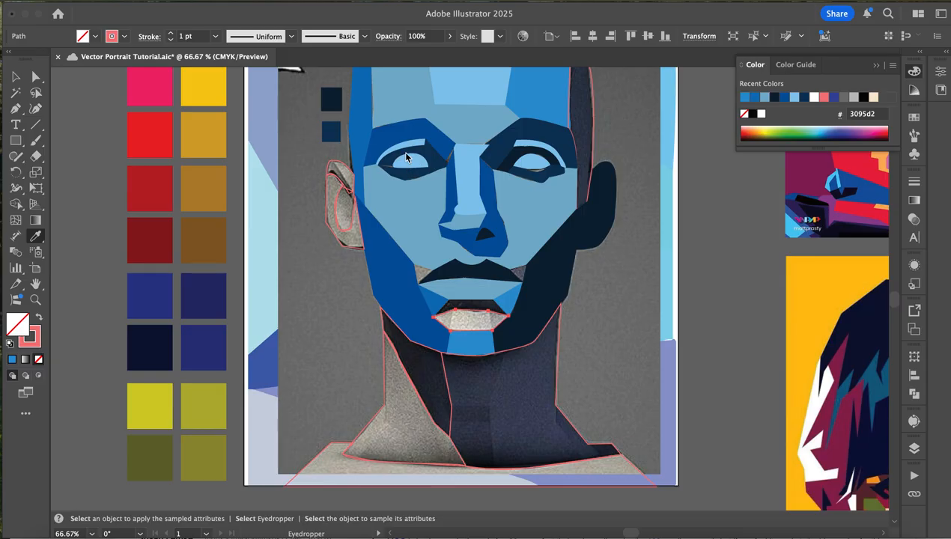
pyautogui.click(367, 138)
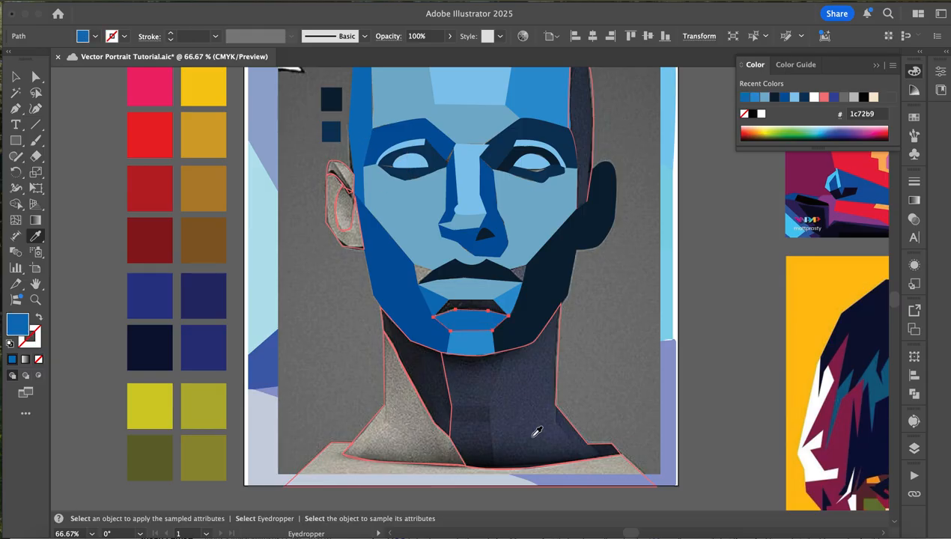
pyautogui.press('v')
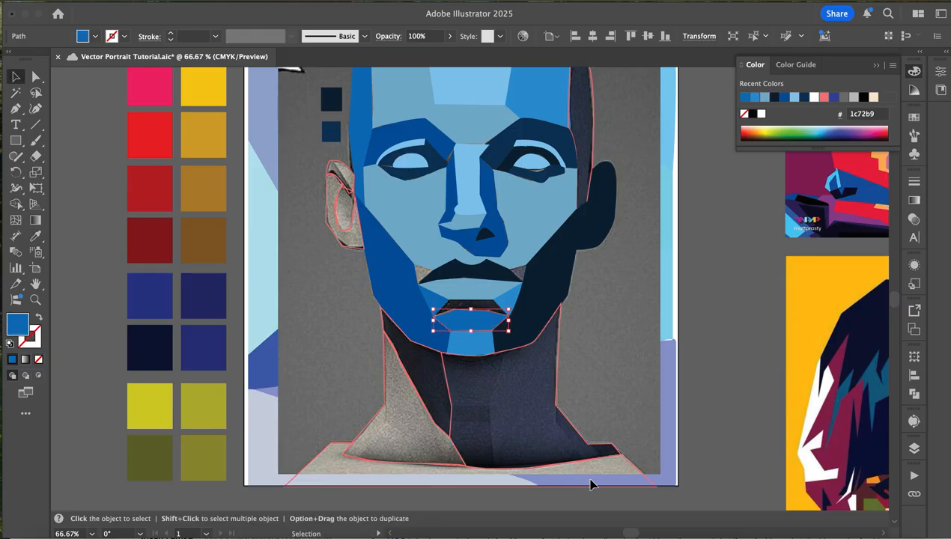
# - Fill the large right neck plane with navy 103659 sampled from the shape under the right eye
pyautogui.click(563, 418)
pyautogui.press('i')
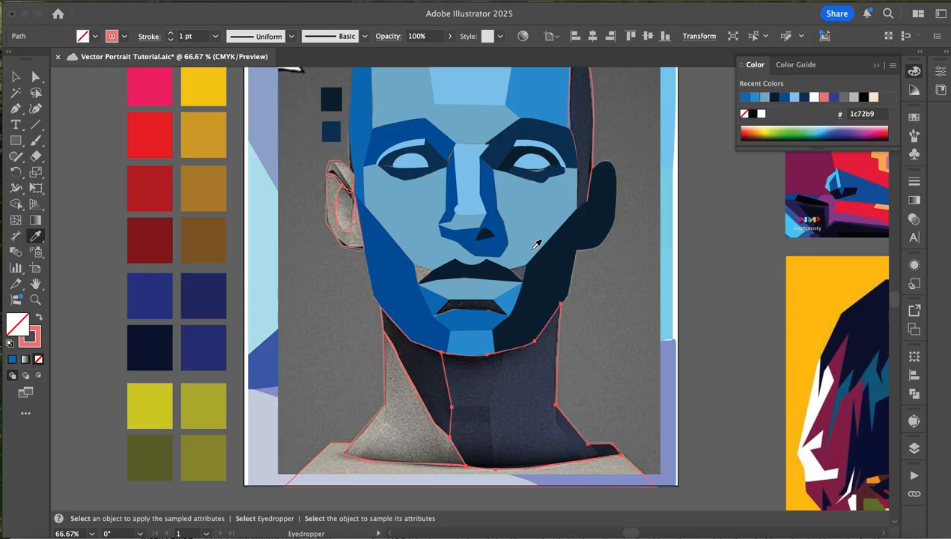
pyautogui.click(538, 176)
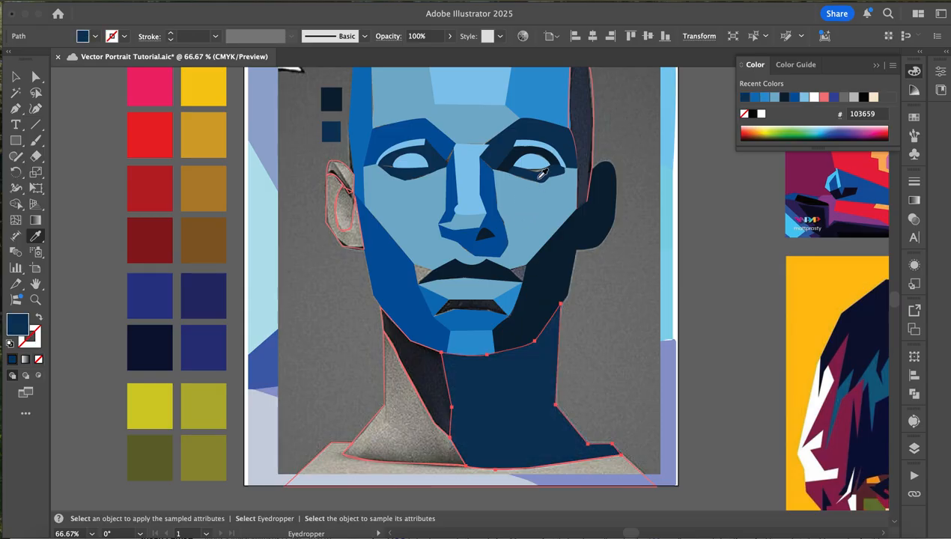
pyautogui.press('v')
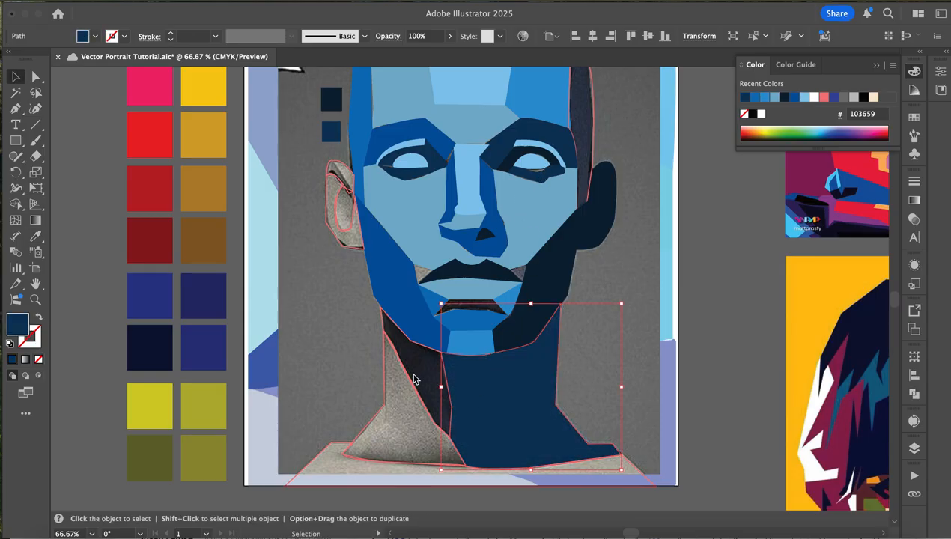
# - Fill the left neck plane with muted blue 7ab0cc sampled from the left cheek
pyautogui.click(412, 385)
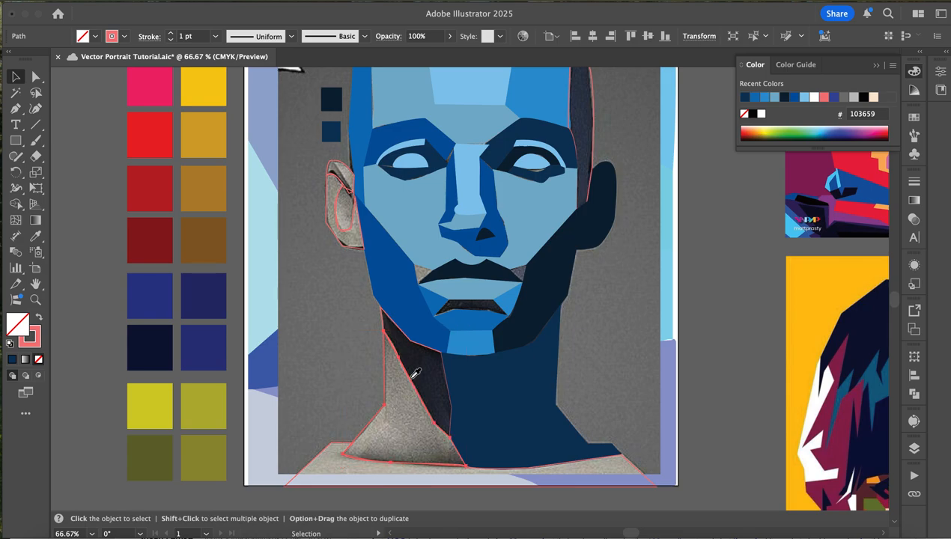
pyautogui.press('i')
pyautogui.click(424, 212)
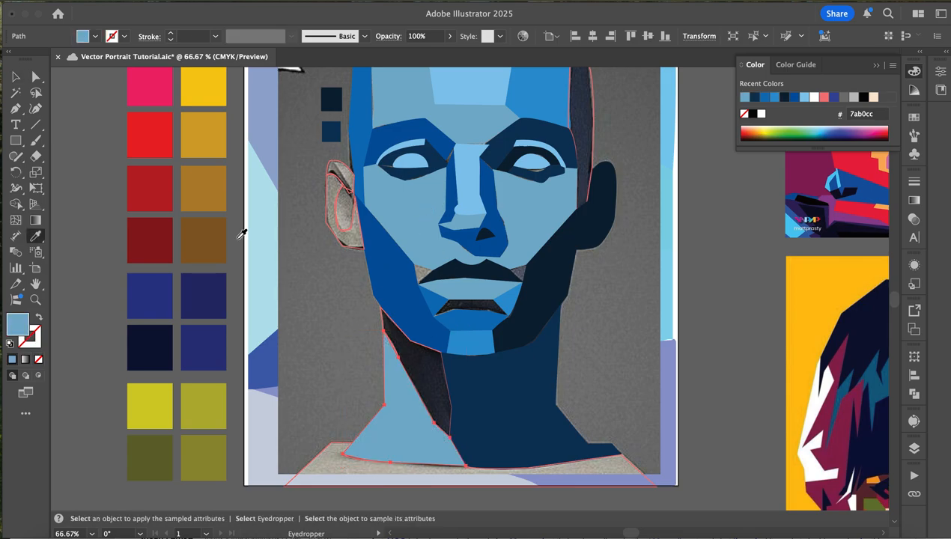
# - Draw a rectangle over the gap at the left mouth corner, filled with nose-bridge light blue 88c6ec, and send it behind the face planes
pyautogui.click(16, 140)
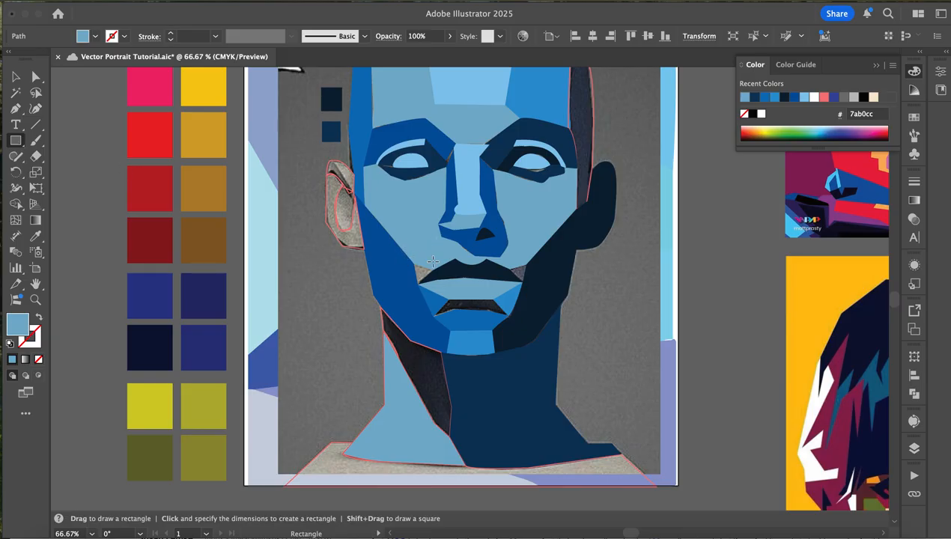
pyautogui.scroll(3, 433, 261)
pyautogui.moveTo(383, 253); pyautogui.dragTo(445, 303)
pyautogui.press('i')
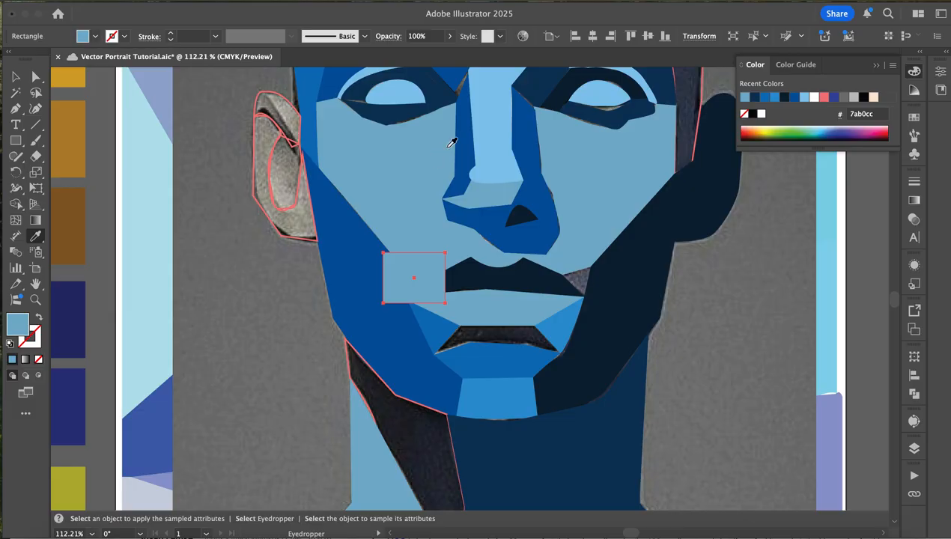
pyautogui.click(498, 175)
pyautogui.press('super')
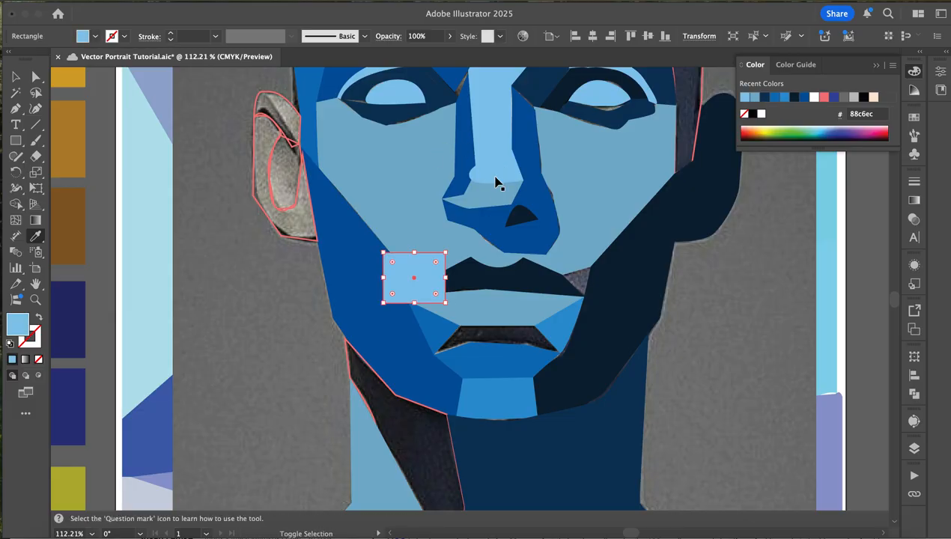
pyautogui.press('super+shift+bracketleft')
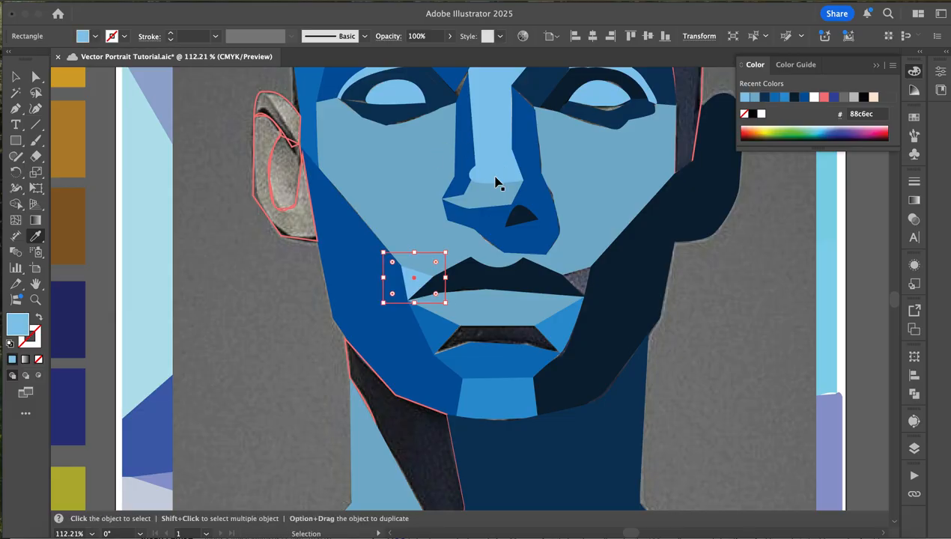
# - Duplicate the light blue rectangle across to fill the matching gap at the right corner of the mouth
pyautogui.click(16, 76)
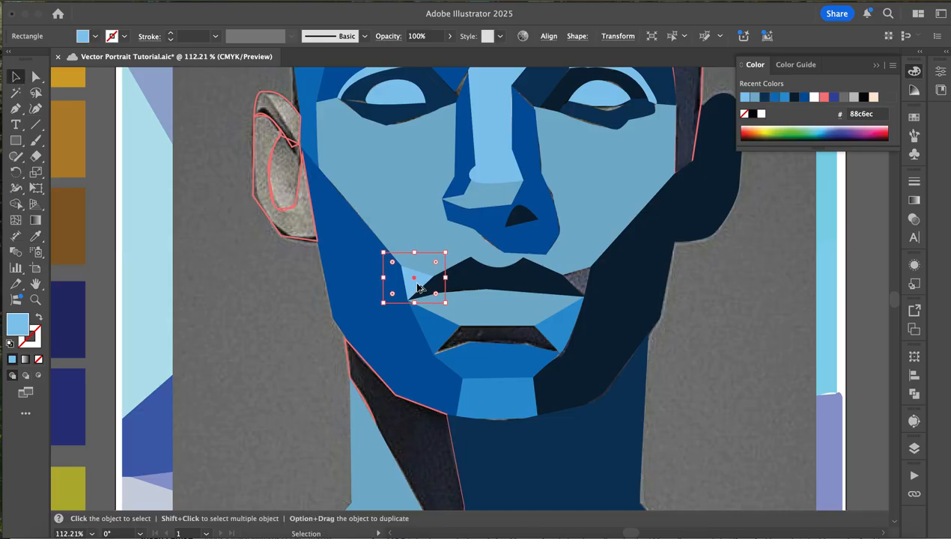
pyautogui.moveTo(417, 288); pyautogui.dragTo(588, 291)
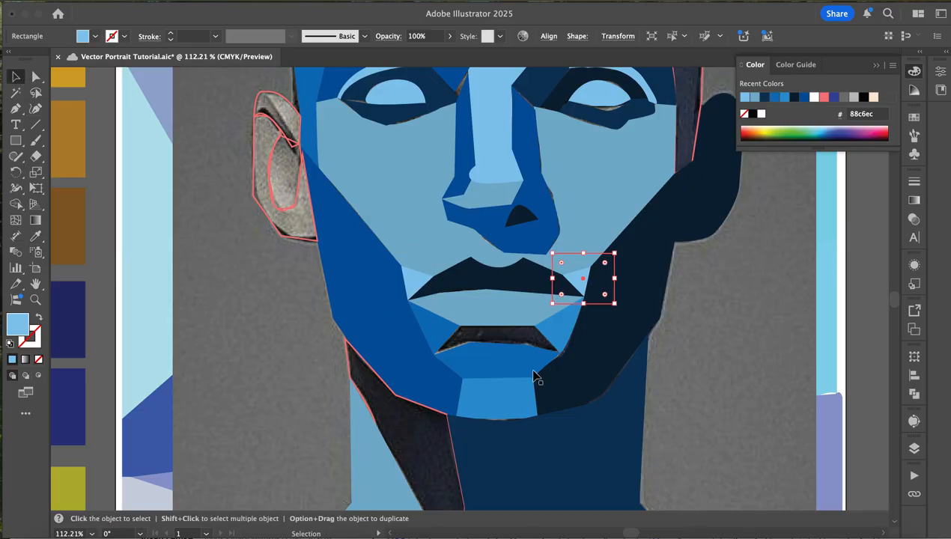
# - Fill the shadow plane under the left jaw on the neck with dark navy 092234 sampled from the right jaw plane
pyautogui.scroll(-5, 528, 358)
pyautogui.click(472, 386)
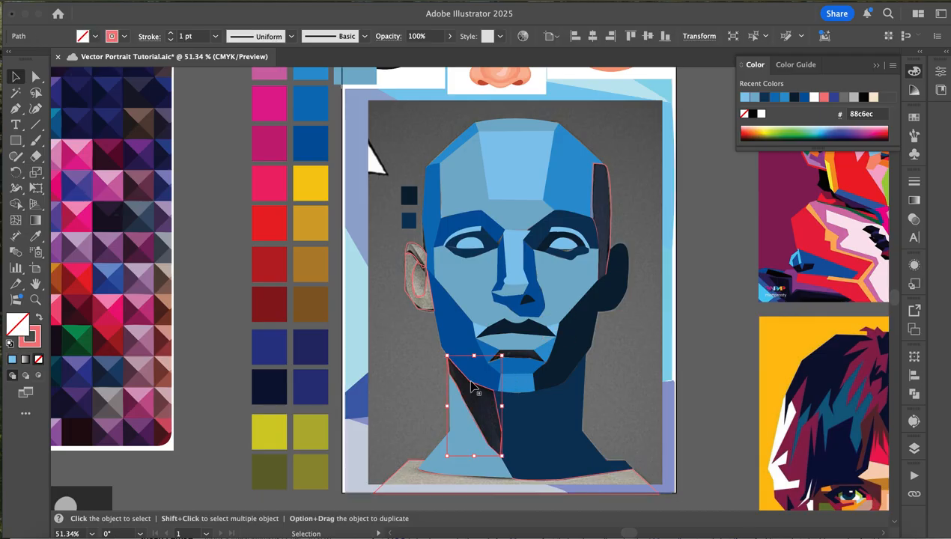
pyautogui.scroll(5, 472, 386)
pyautogui.press('i')
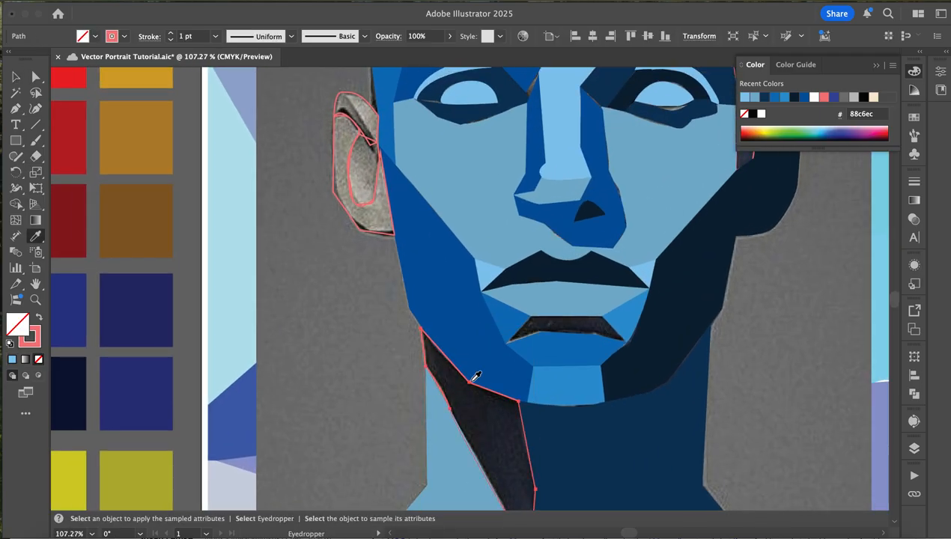
pyautogui.click(648, 351)
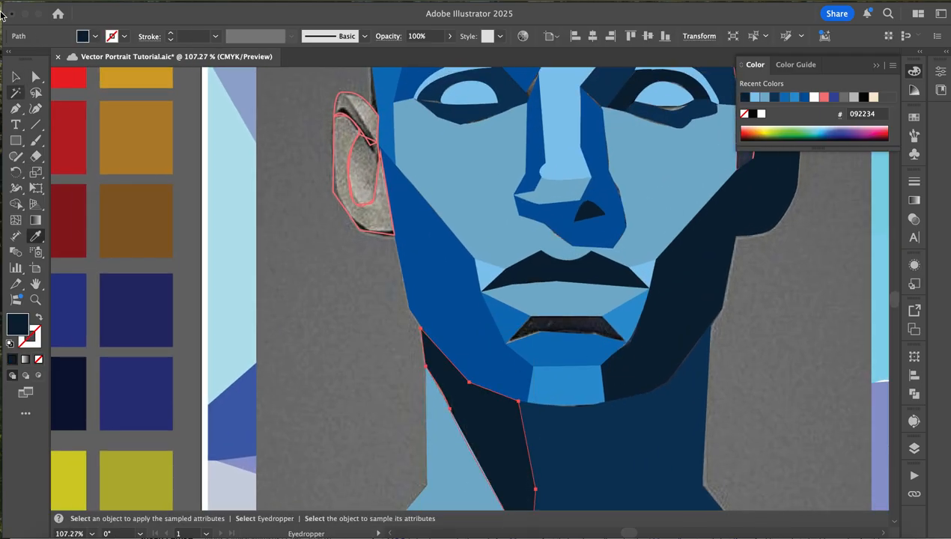
pyautogui.click(15, 78)
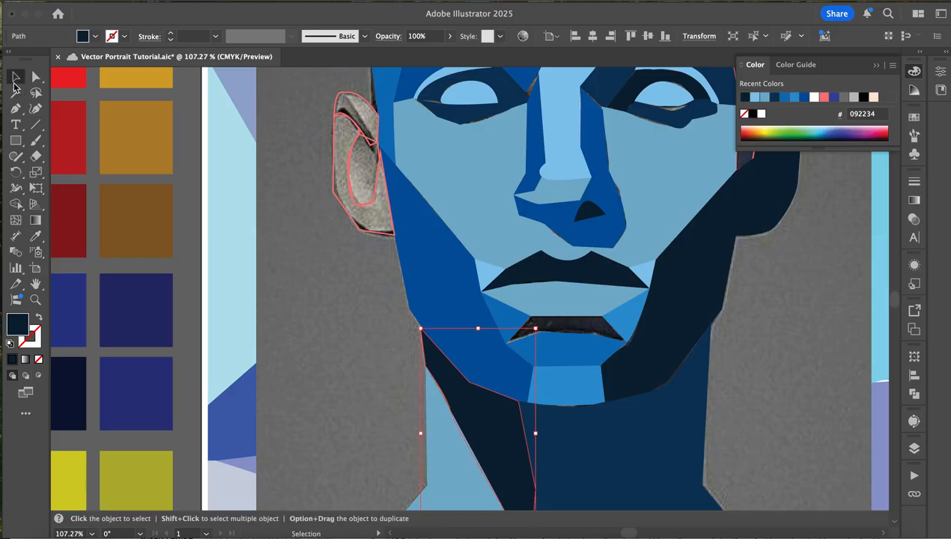
# - Fill the inner plane of the left ear with light blue 88c6ec sampled from the left eye
pyautogui.click(351, 179)
pyautogui.scroll(5, 352, 180)
pyautogui.press('i')
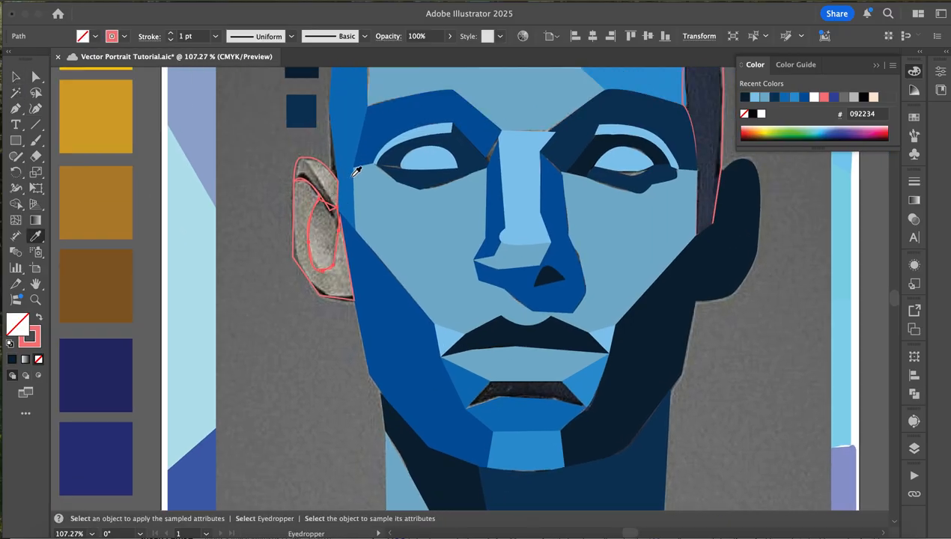
pyautogui.click(419, 140)
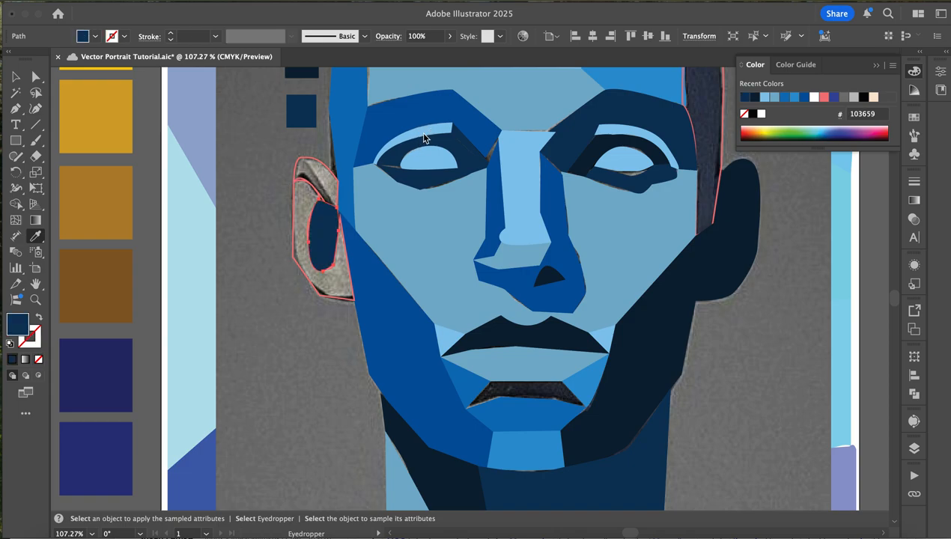
pyautogui.click(431, 156)
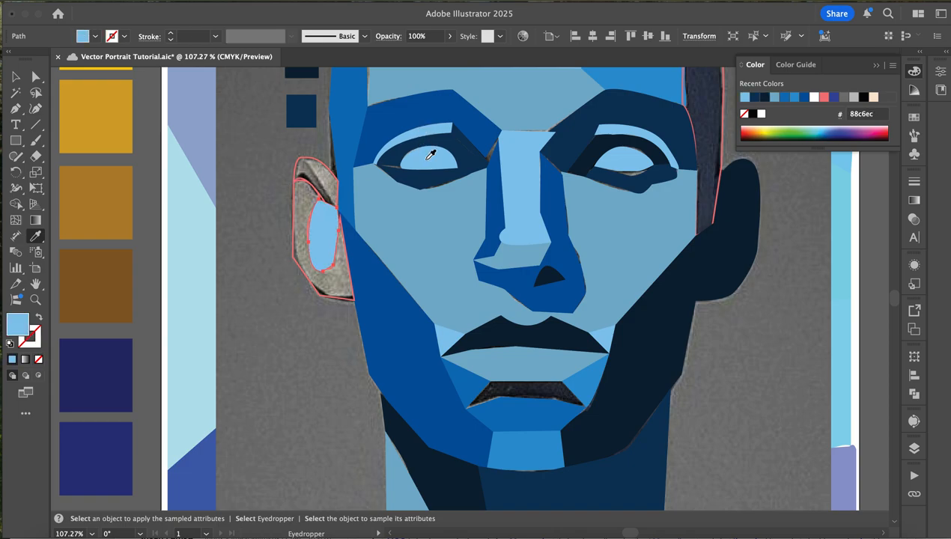
pyautogui.press('v')
# - Fill the upper plane of the left ear with blue 05559e sampled from the left brow plane
pyautogui.click(297, 166)
pyautogui.press('i')
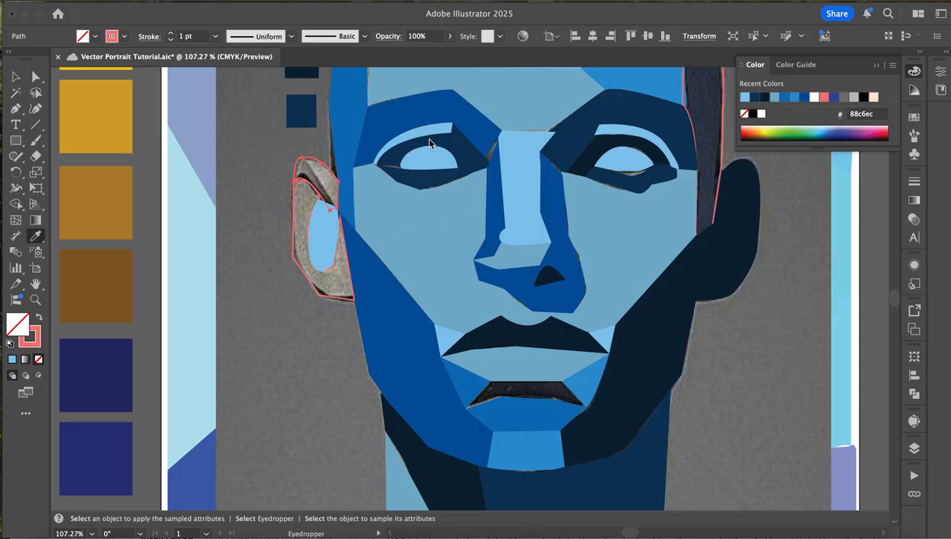
pyautogui.click(423, 112)
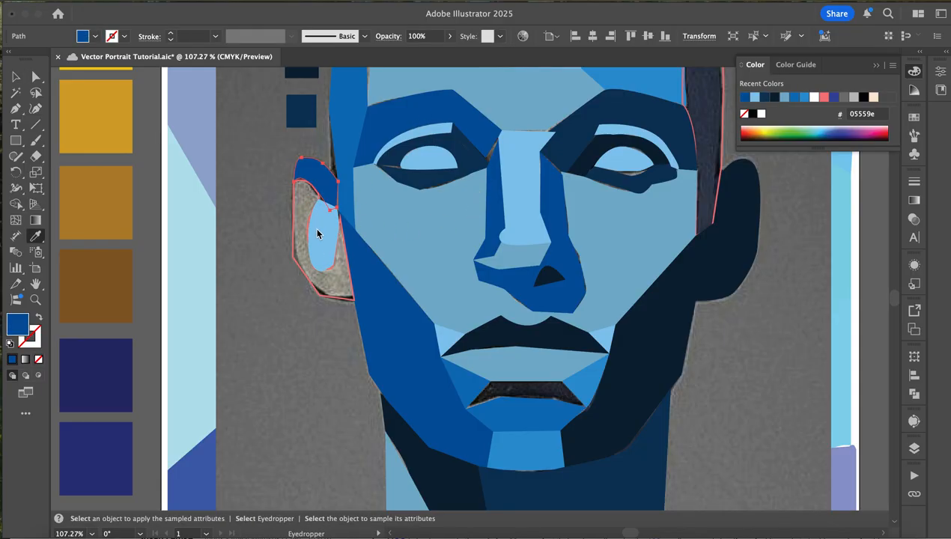
pyautogui.press('v')
# - Fill the outer plane of the left ear with blue 1c72b9 sampled from the left side of the forehead
pyautogui.click(293, 251)
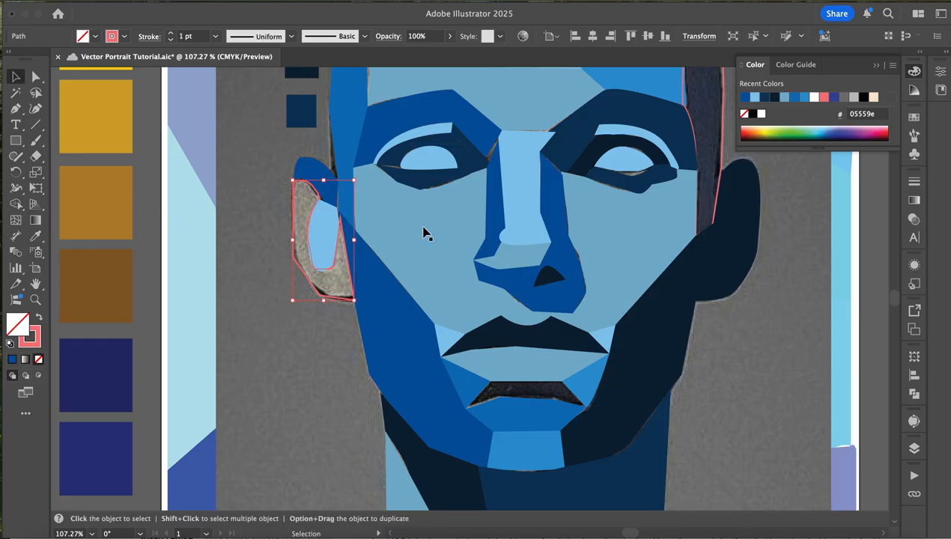
pyautogui.press('i')
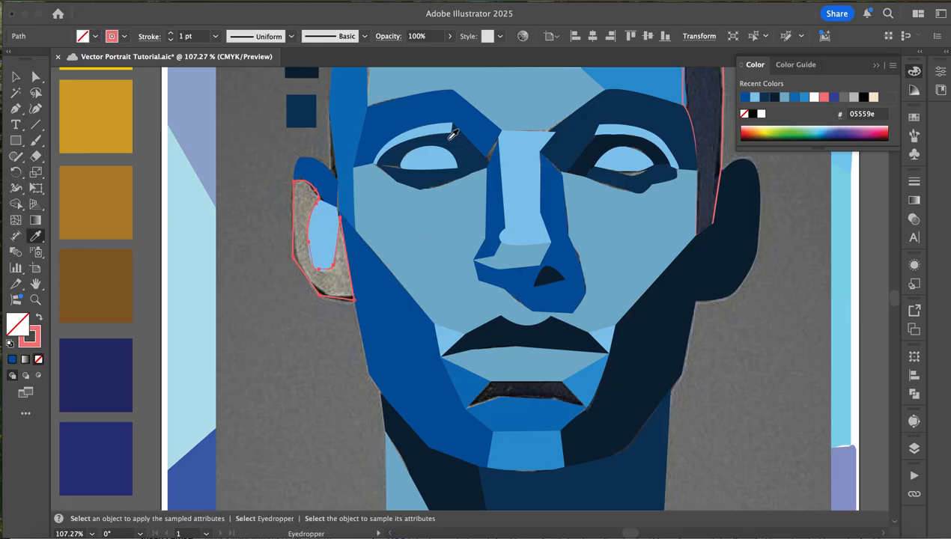
pyautogui.click(347, 132)
pyautogui.click(16, 76)
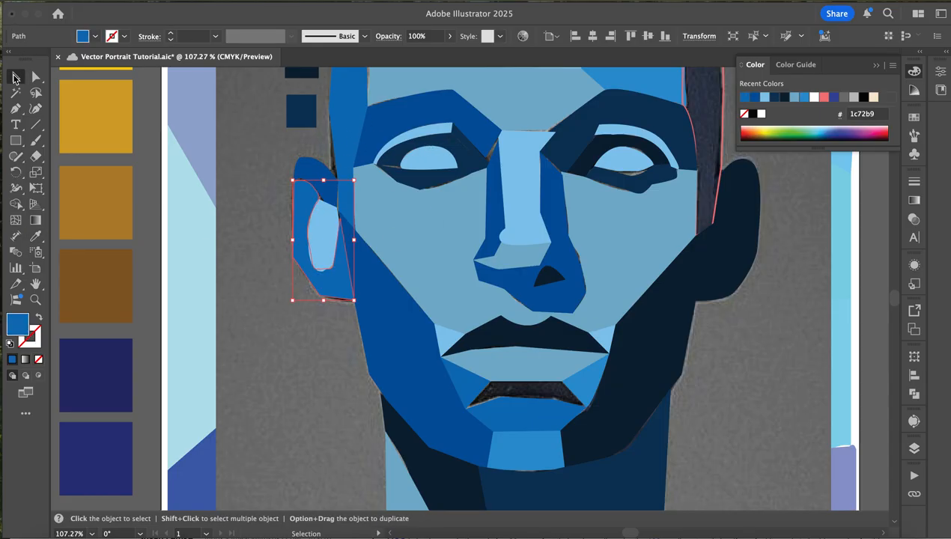
# - Fill the shoulder plane below the neck with light blue 88c6ec sampled from the central forehead plane
pyautogui.scroll(-10, 452, 299)
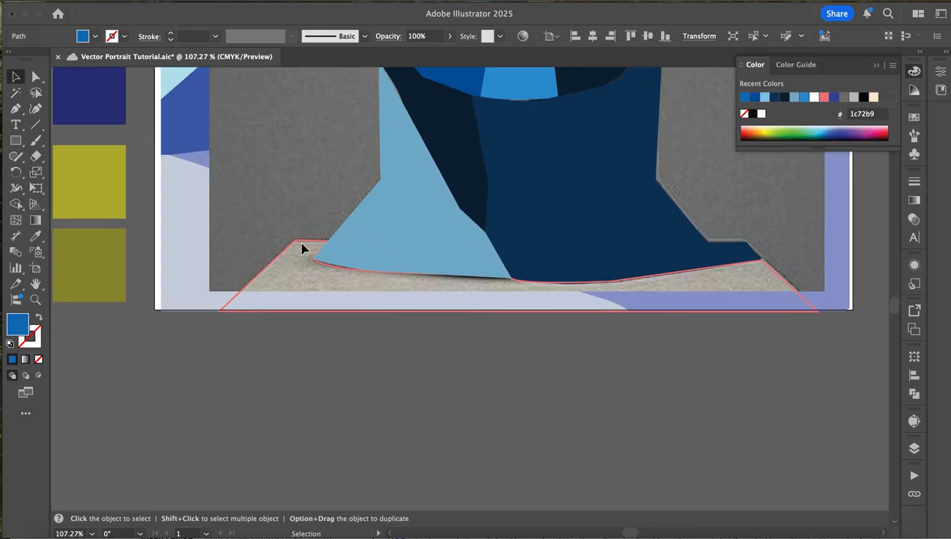
pyautogui.click(302, 249)
pyautogui.press('a')
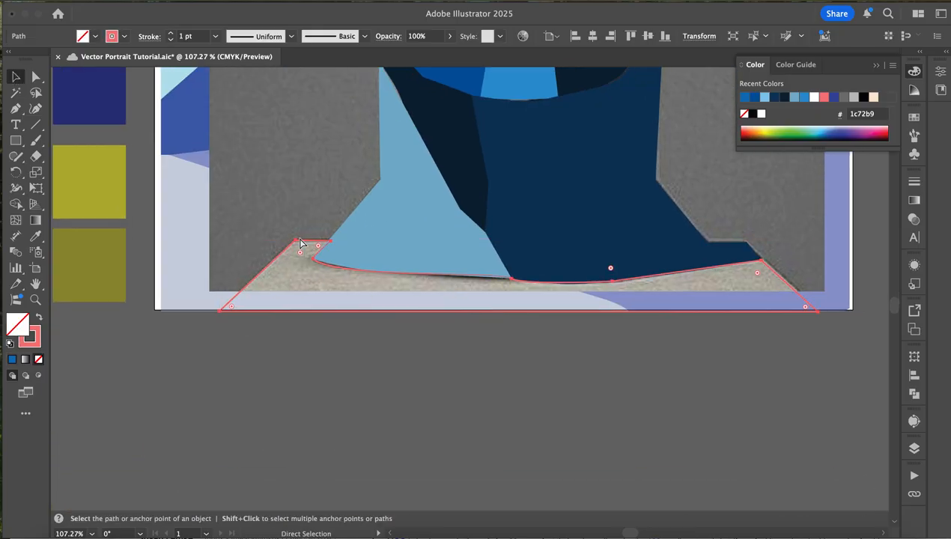
pyautogui.press('v')
pyautogui.scroll(-2, 300, 244)
pyautogui.press('i')
pyautogui.scroll(1, 304, 229)
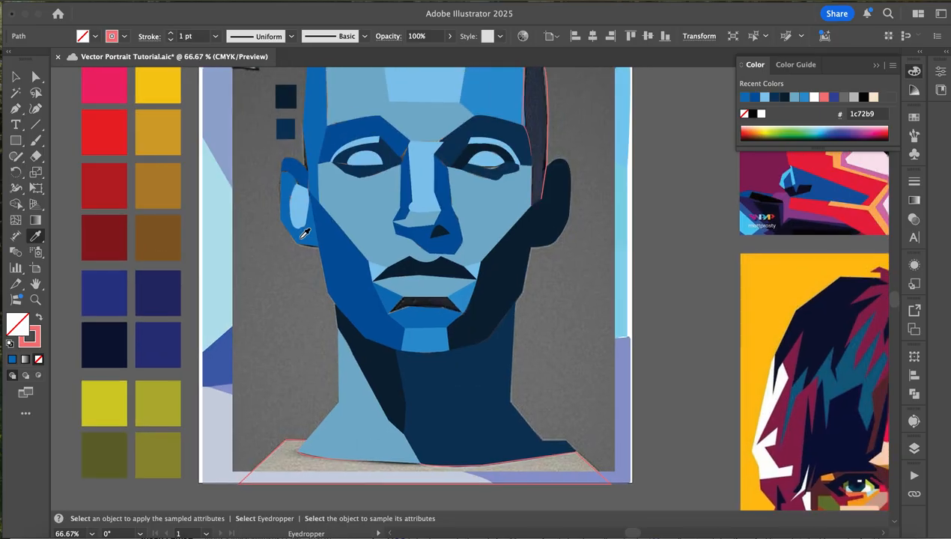
pyautogui.scroll(3, 307, 237)
pyautogui.hscroll(1, 307, 237)
pyautogui.click(393, 176)
pyautogui.scroll(-3, 389, 174)
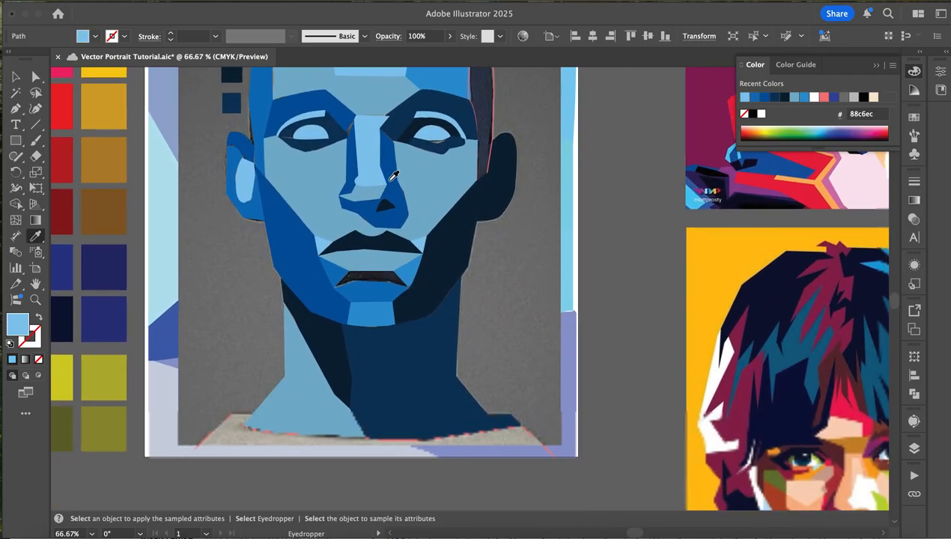
pyautogui.click(17, 78)
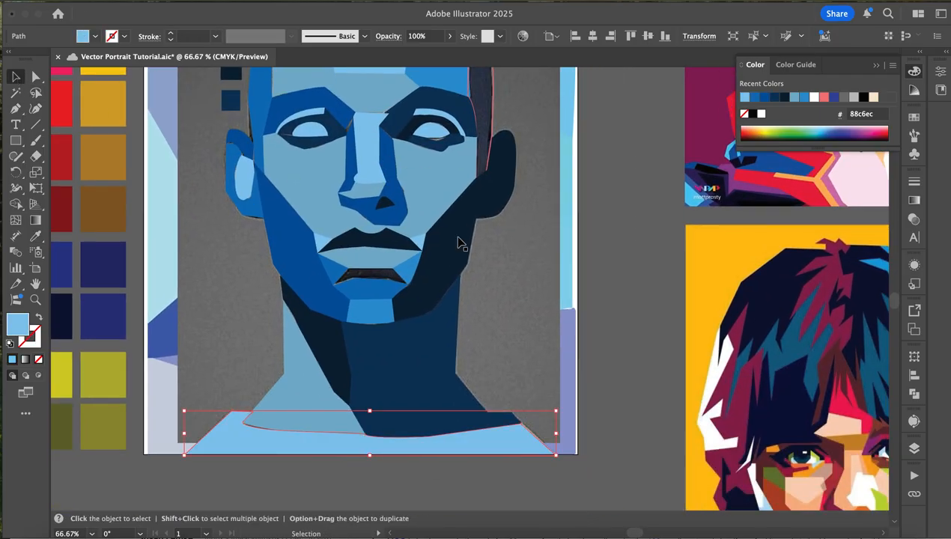
pyautogui.click(653, 326)
# - Review the filled head as a whole alongside the colour palette and the WPAP reference portraits
pyautogui.scroll(2, 657, 333)
pyautogui.scroll(2, 659, 334)
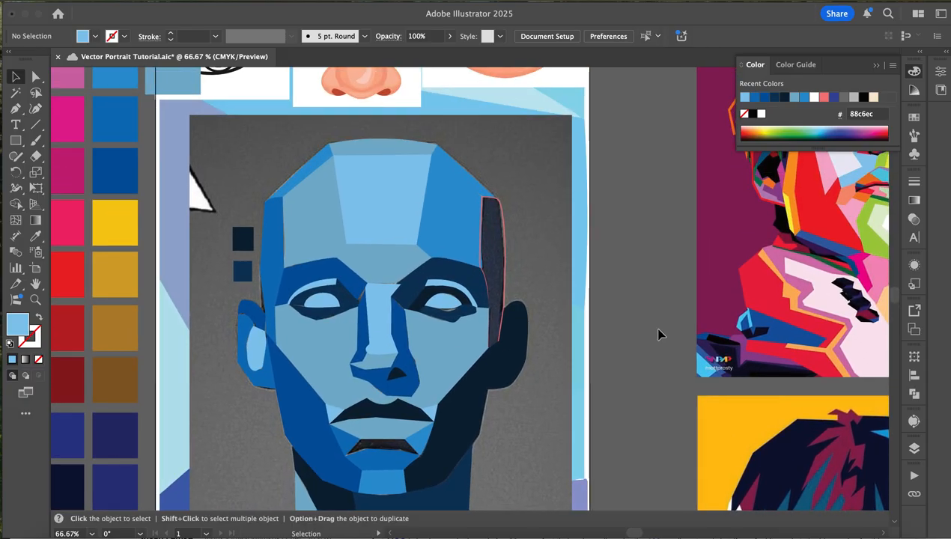
pyautogui.hscroll(-2, 659, 334)
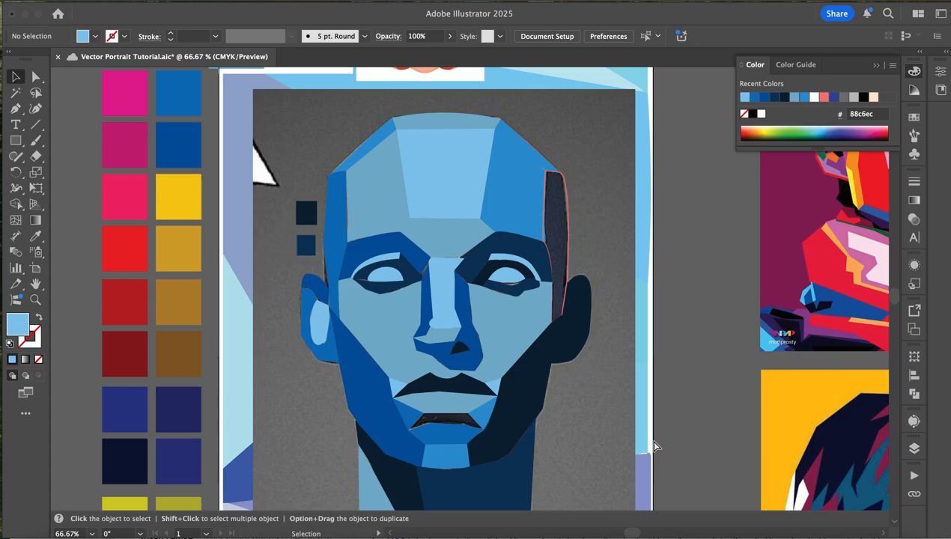
pyautogui.press('super+minus')
pyautogui.press('super+minus')
pyautogui.scroll(-3, 653, 441)
pyautogui.scroll(2, 654, 441)
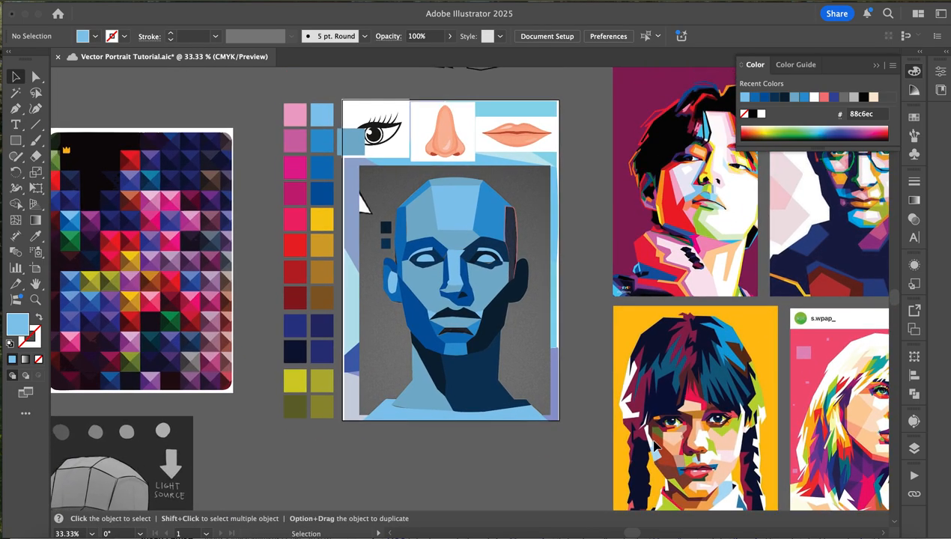